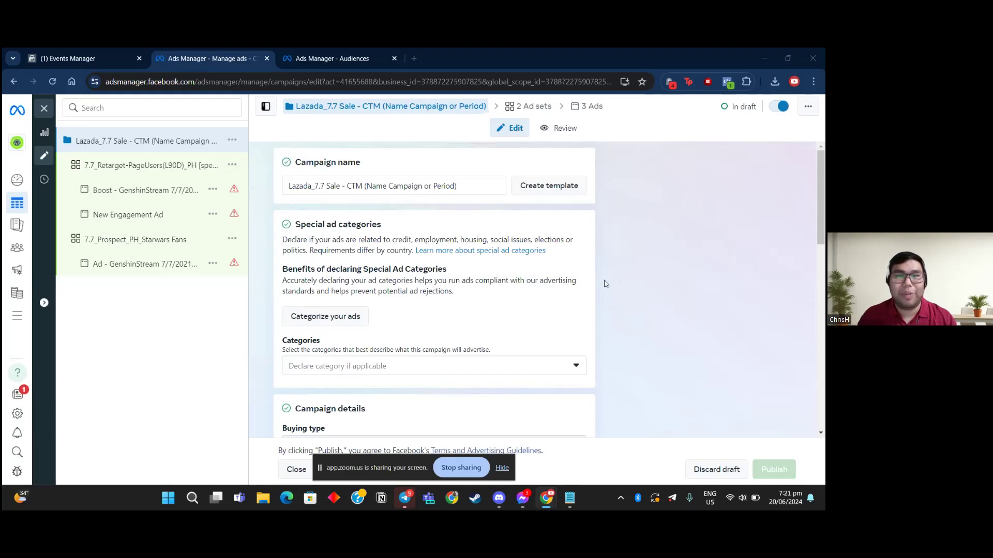
# - Close the campaign editor and reopen the Lazada_7.7 Sale - CTM draft from the campaign list for editing
pyautogui.scroll(-2, 623, 279)
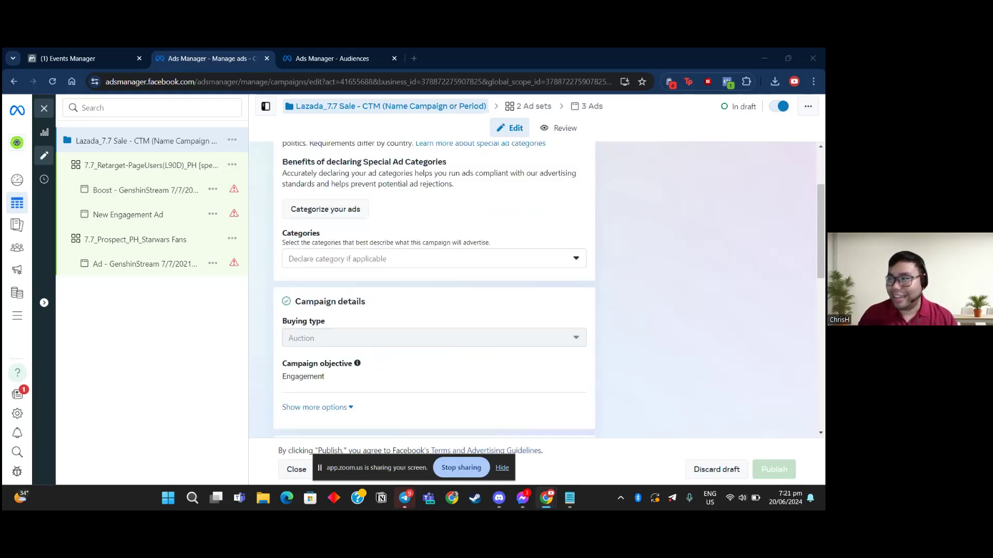
pyautogui.scroll(2, 420, 309)
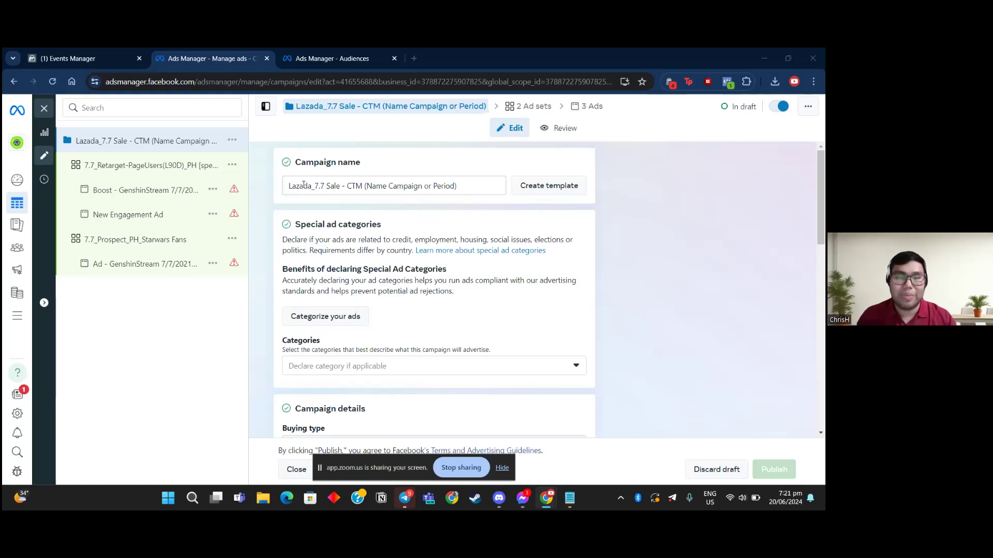
pyautogui.click(45, 111)
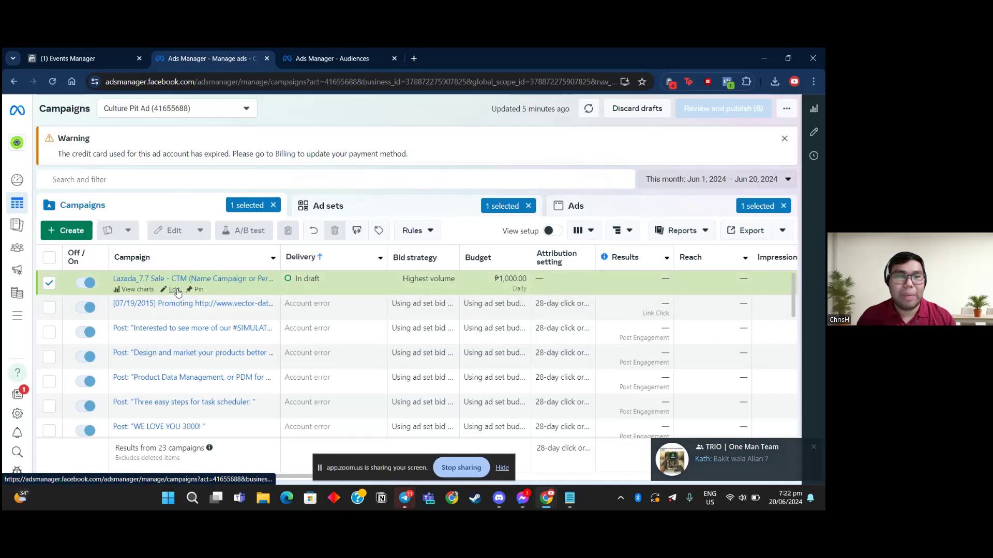
pyautogui.click(174, 290)
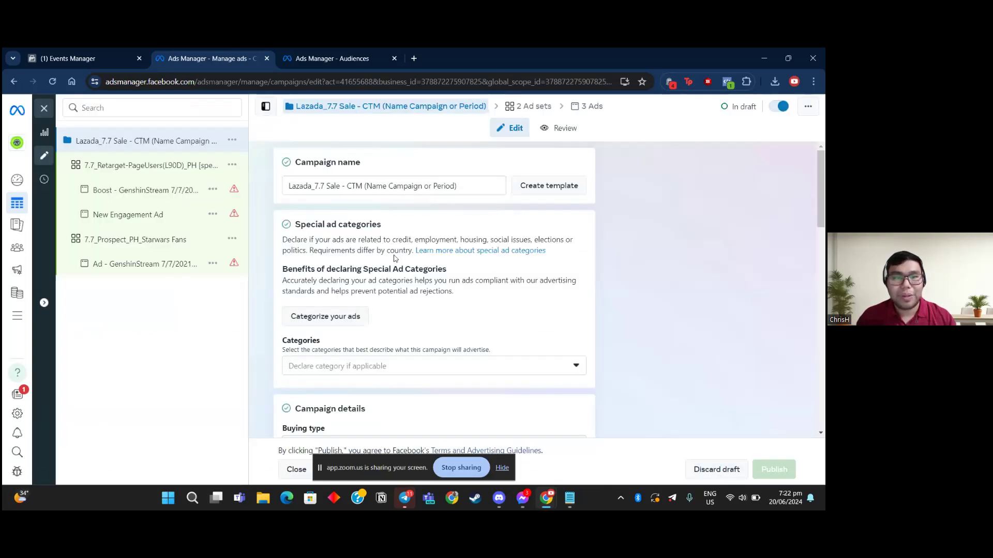
# - Review the campaign's settings and the special ad categories description, marking the credit, employment and housing terms
pyautogui.scroll(-2, 394, 259)
pyautogui.scroll(2, 369, 312)
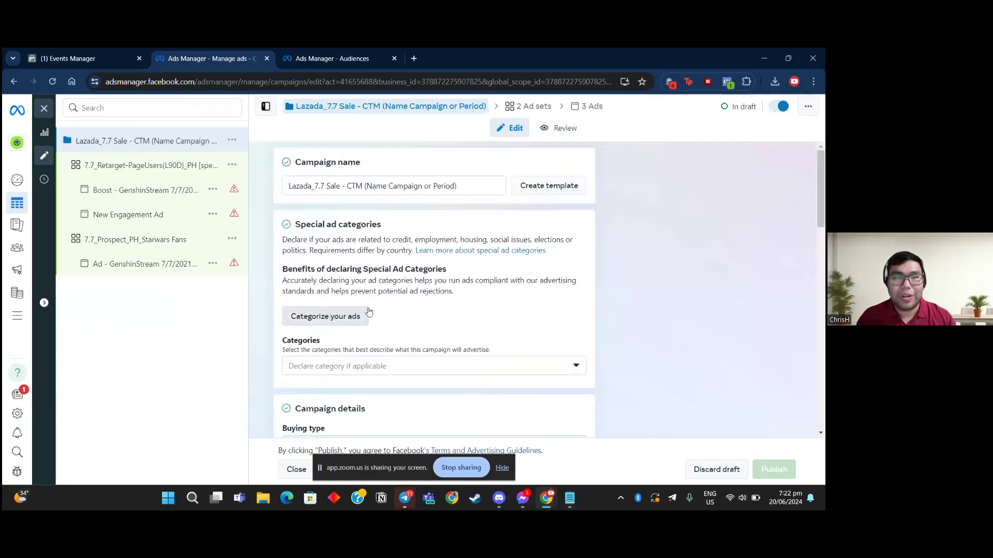
pyautogui.scroll(-2, 370, 316)
pyautogui.scroll(-2, 414, 263)
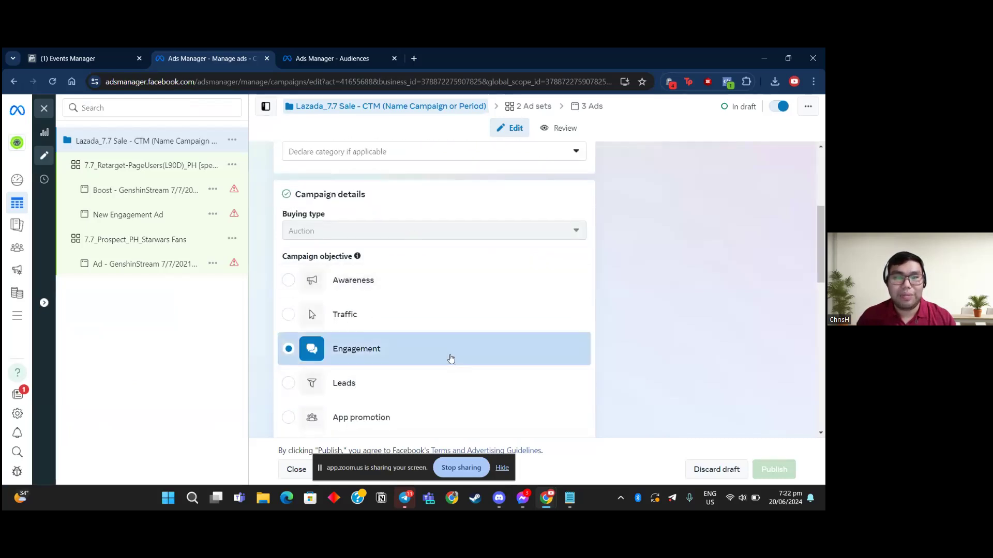
pyautogui.scroll(4, 451, 358)
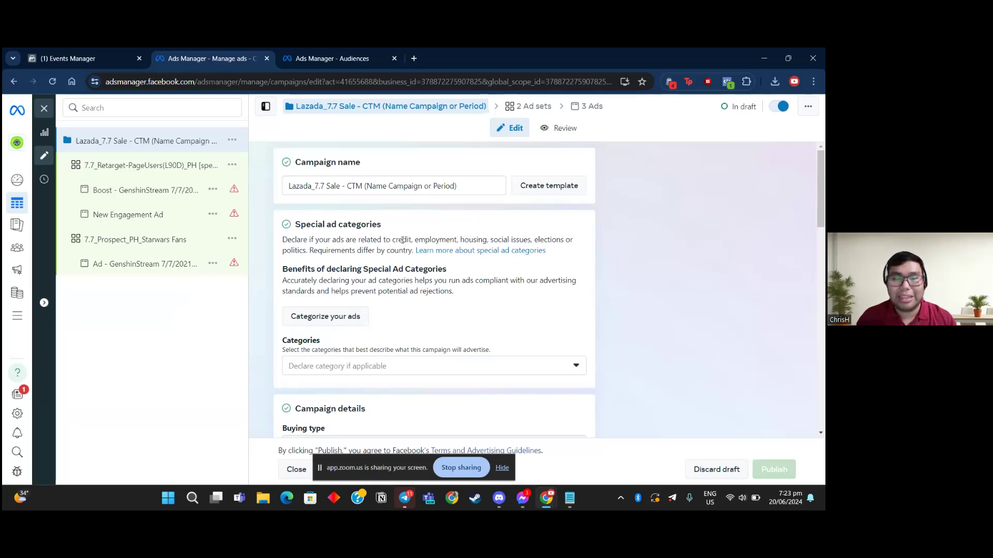
pyautogui.moveTo(392, 240); pyautogui.dragTo(486, 237)
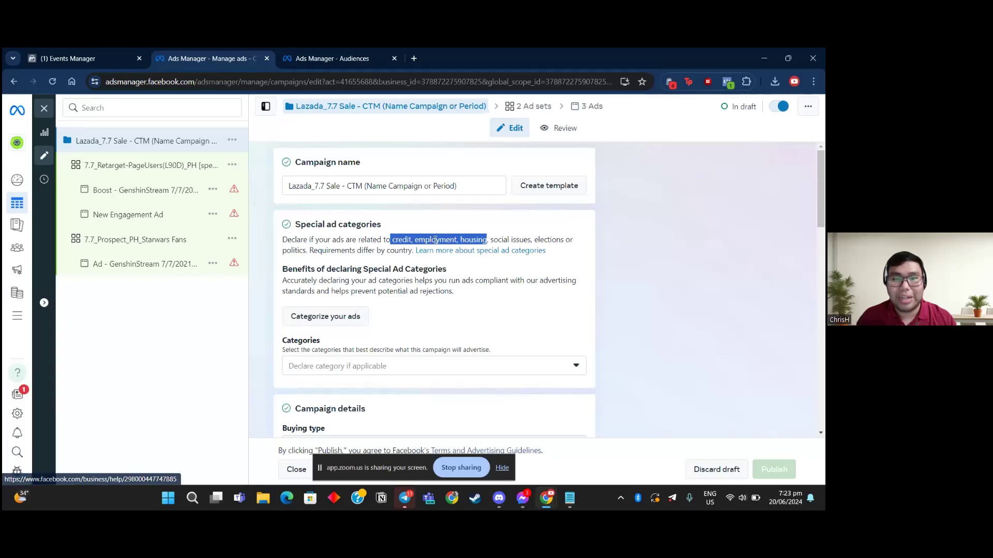
pyautogui.click(393, 239)
pyautogui.moveTo(393, 240); pyautogui.dragTo(411, 240)
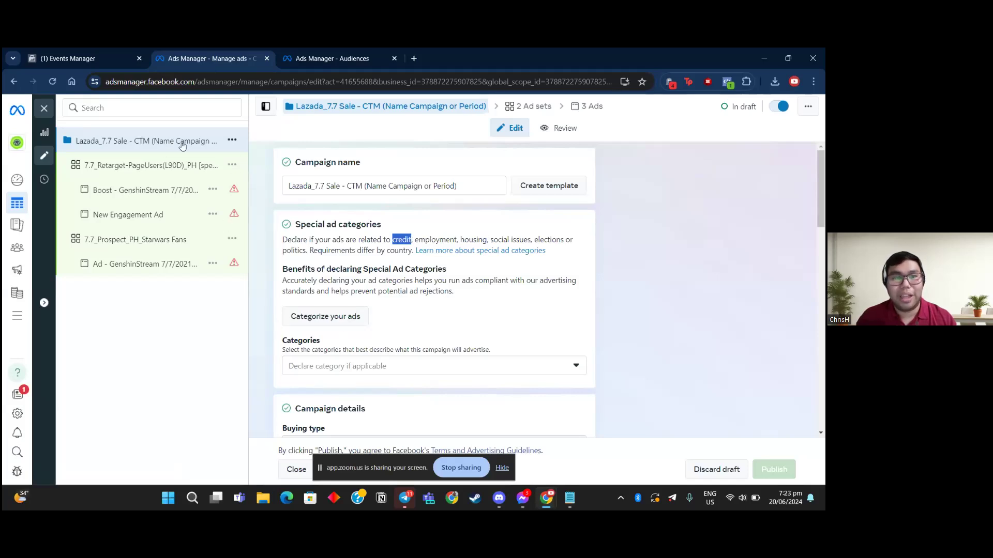
# - Start the ad categorization questionnaire and answer No to the credit and employment questions
pyautogui.click(339, 317)
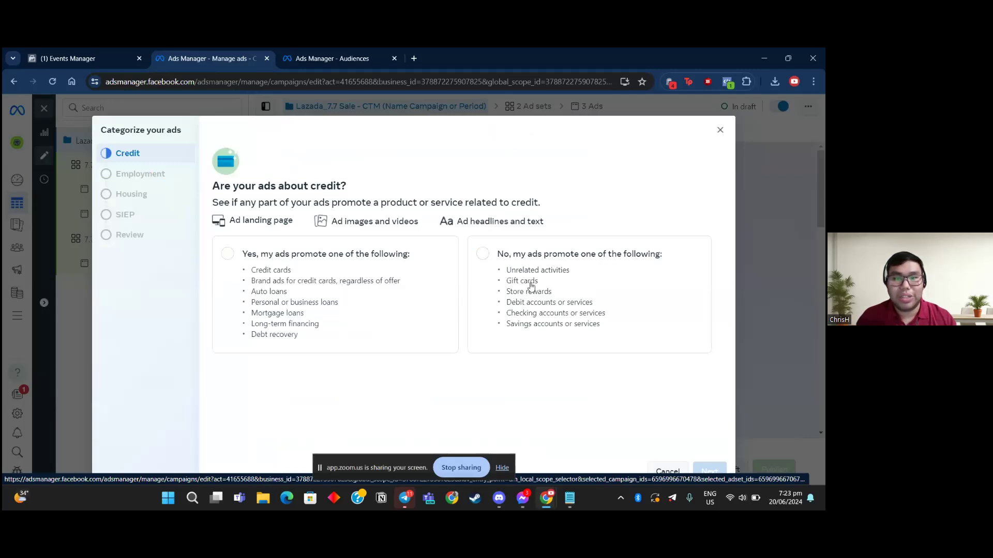
pyautogui.click(630, 280)
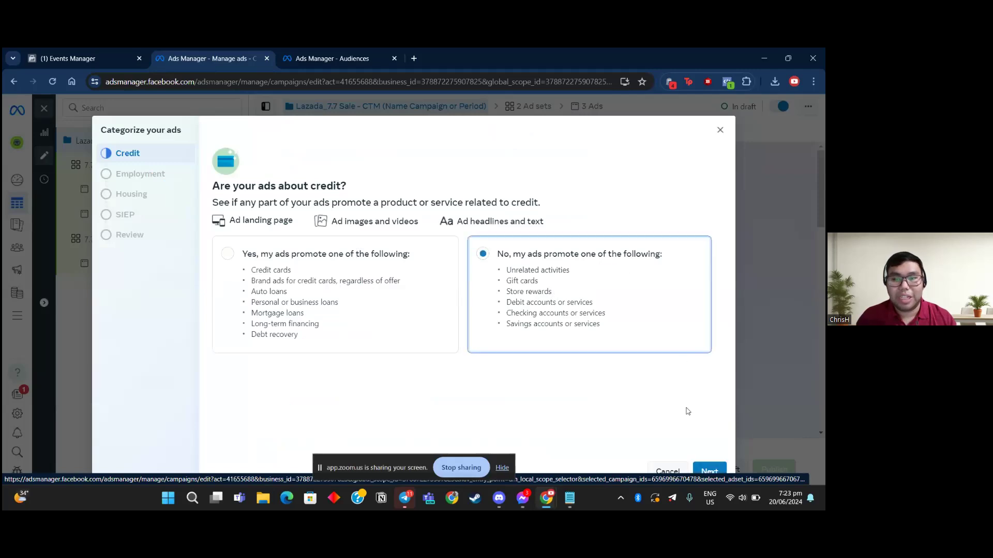
pyautogui.click(709, 471)
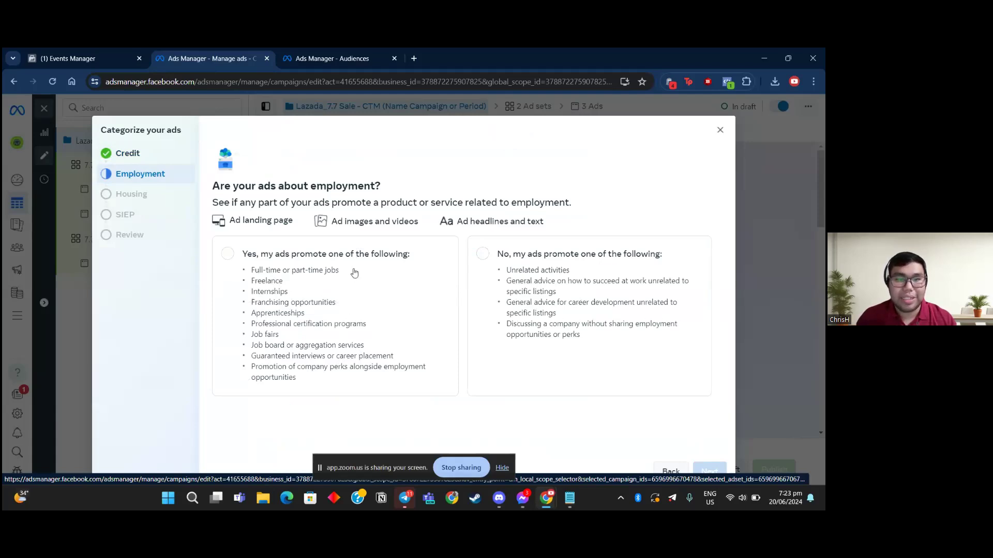
pyautogui.click(544, 274)
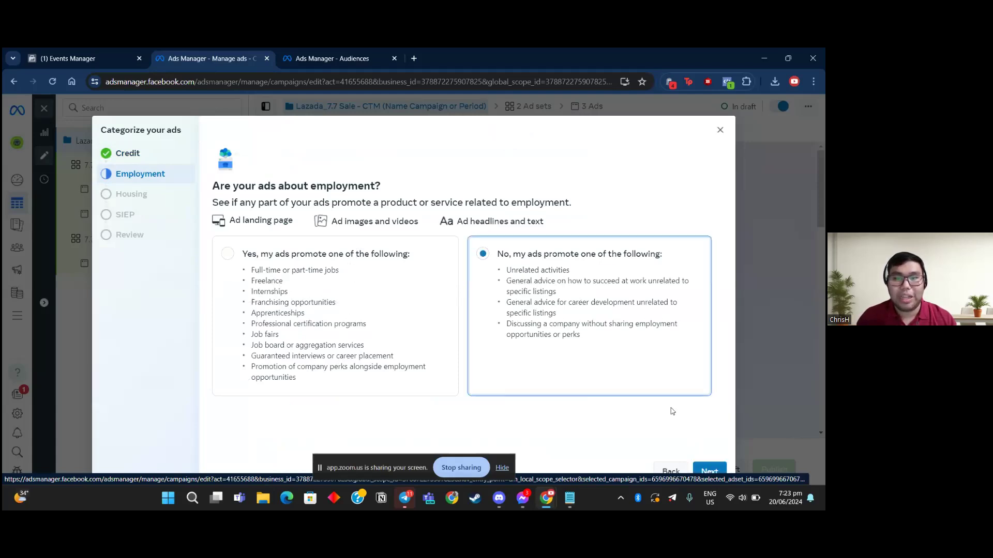
pyautogui.click(709, 470)
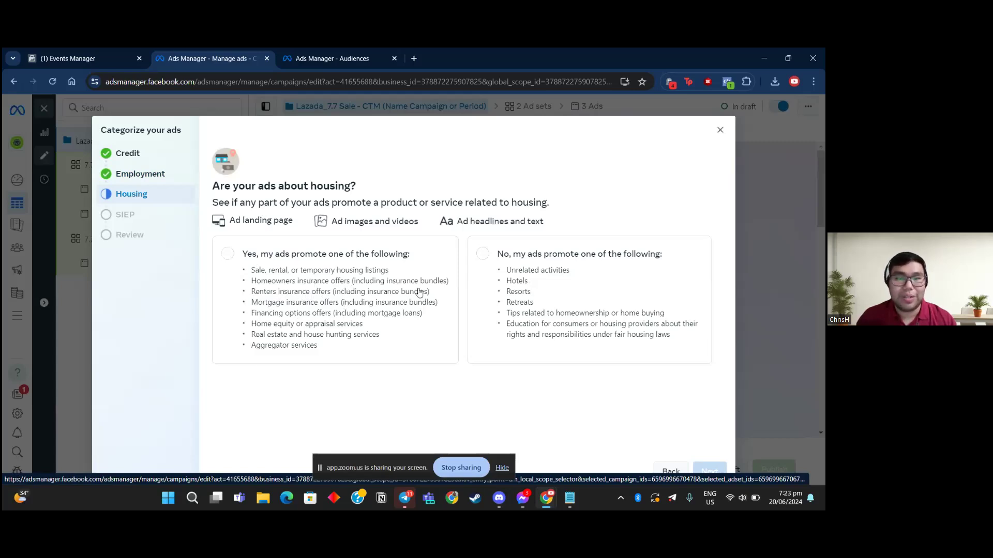
# - Answer No to the housing and SIEP questions, and close the questionnaire without submitting it after revisiting the Credit section
pyautogui.click(582, 274)
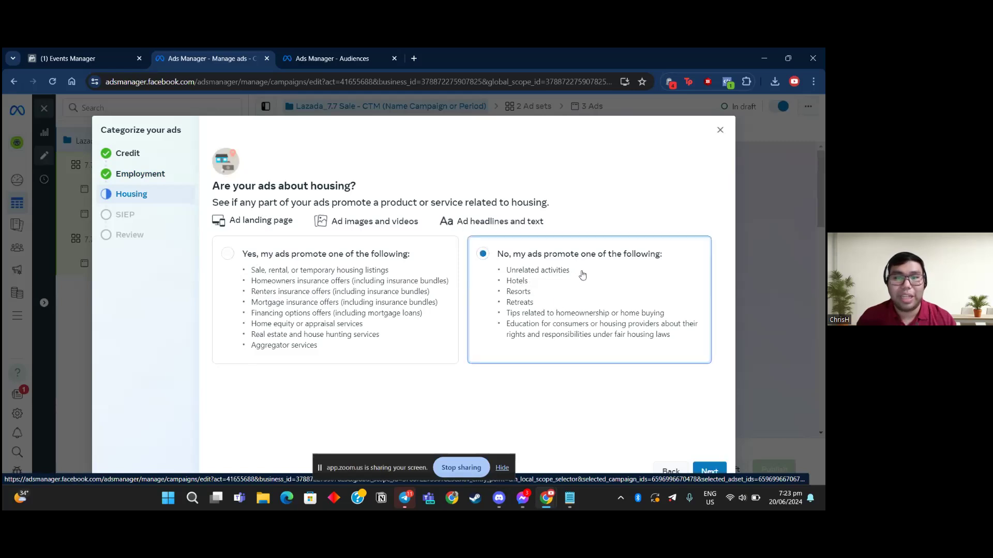
pyautogui.click(705, 469)
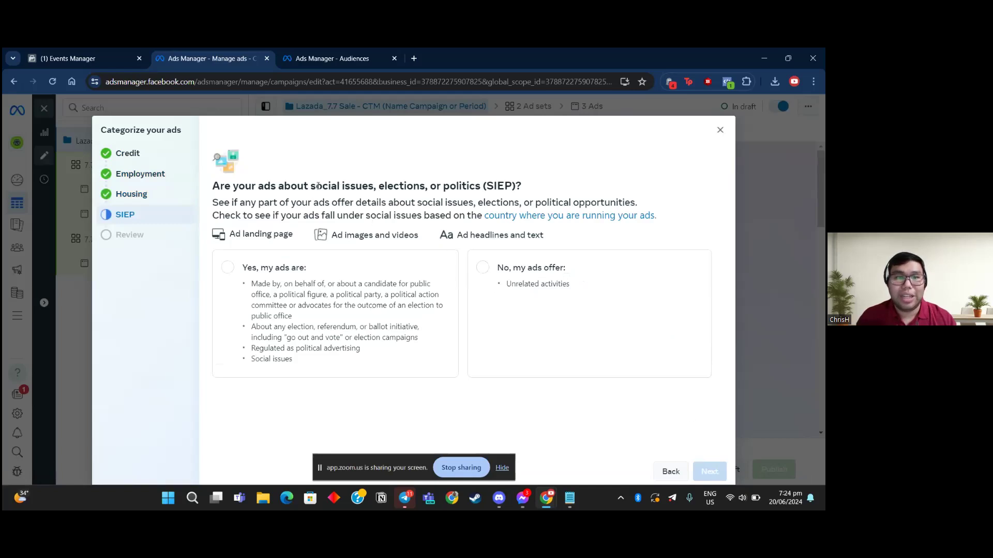
pyautogui.click(533, 316)
pyautogui.click(708, 470)
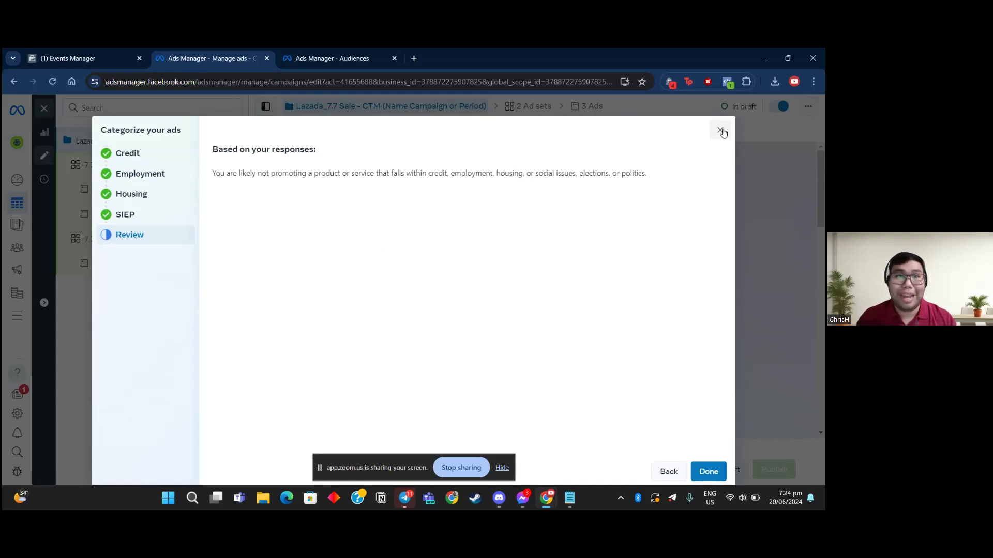
pyautogui.click(164, 156)
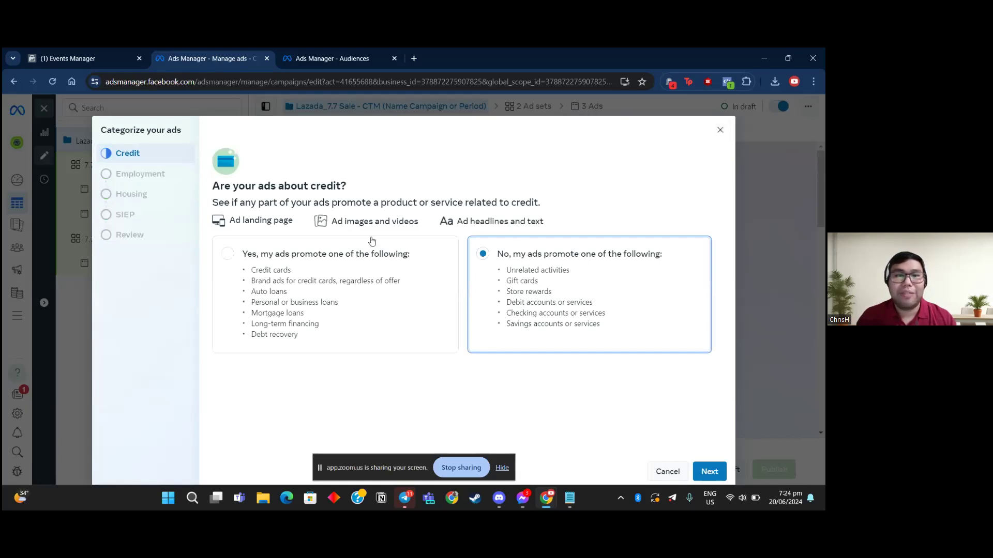
pyautogui.click(720, 130)
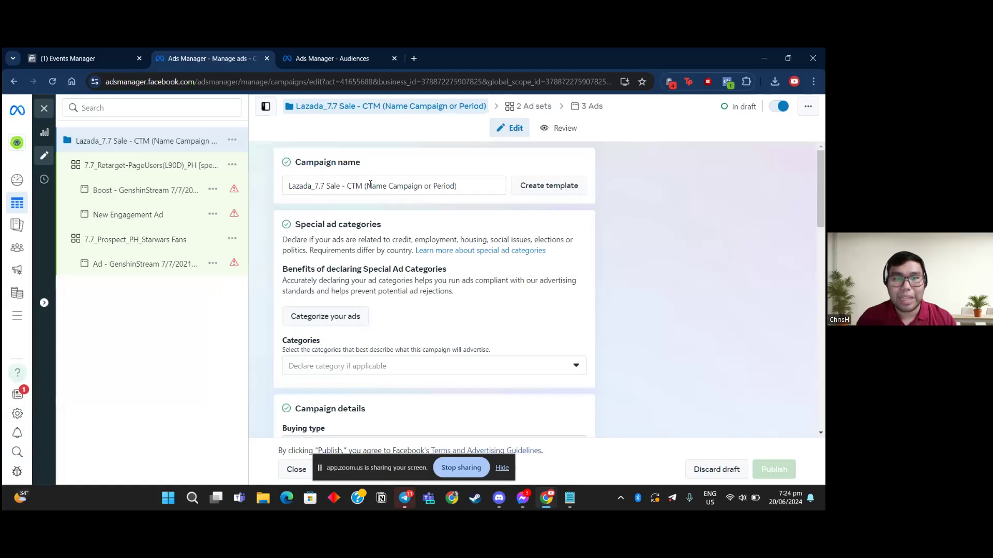
# - Check the special ad categories that can be declared for the campaign without selecting any
pyautogui.scroll(-2, 409, 305)
pyautogui.click(418, 265)
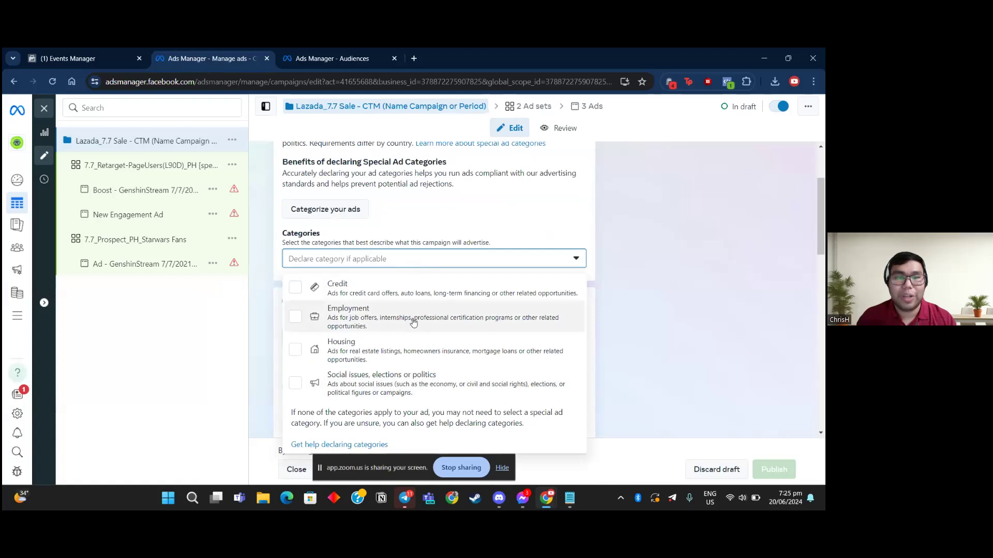
pyautogui.click(483, 204)
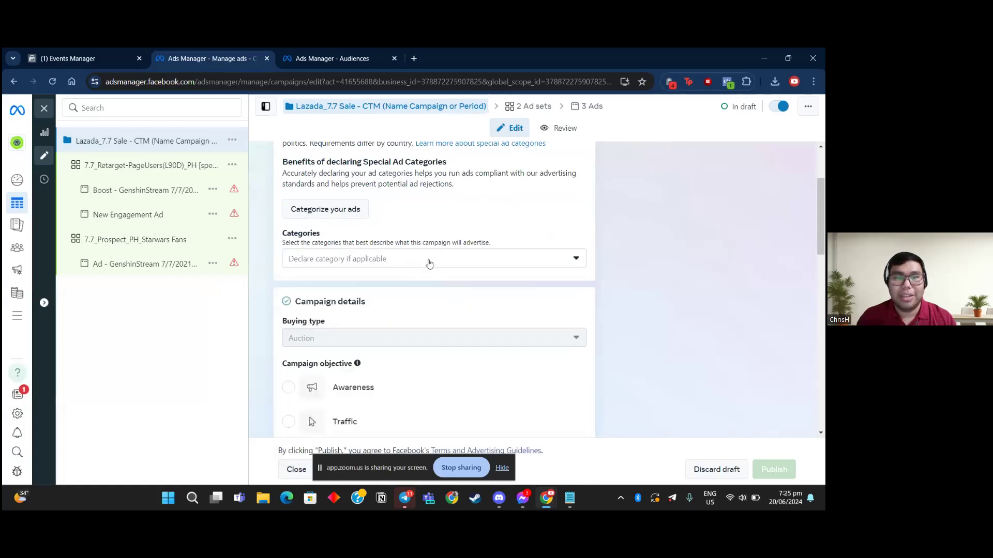
# - Examine the campaign objective options and their descriptions, including Awareness, App promotion and Sales, in the campaign details
pyautogui.scroll(-3, 362, 243)
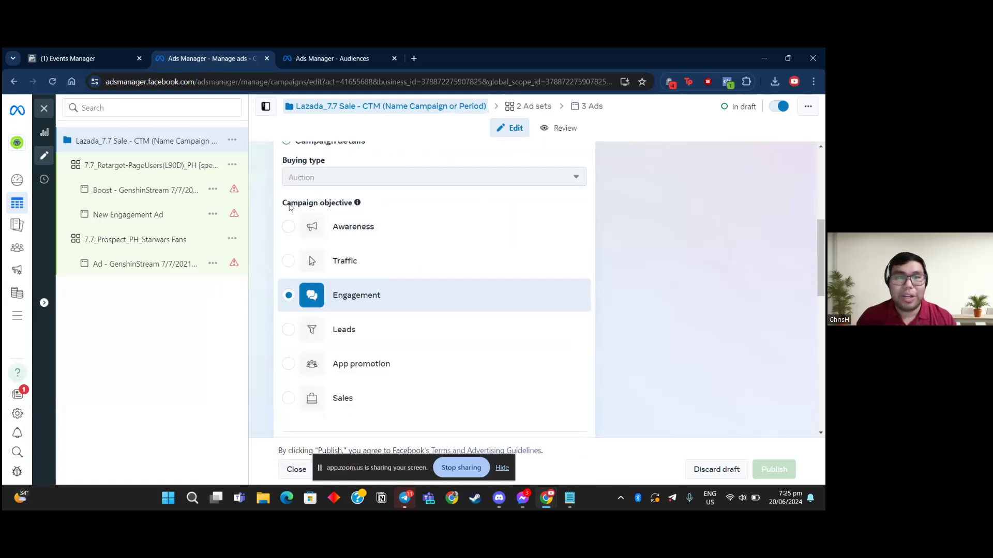
pyautogui.scroll(-1, 348, 217)
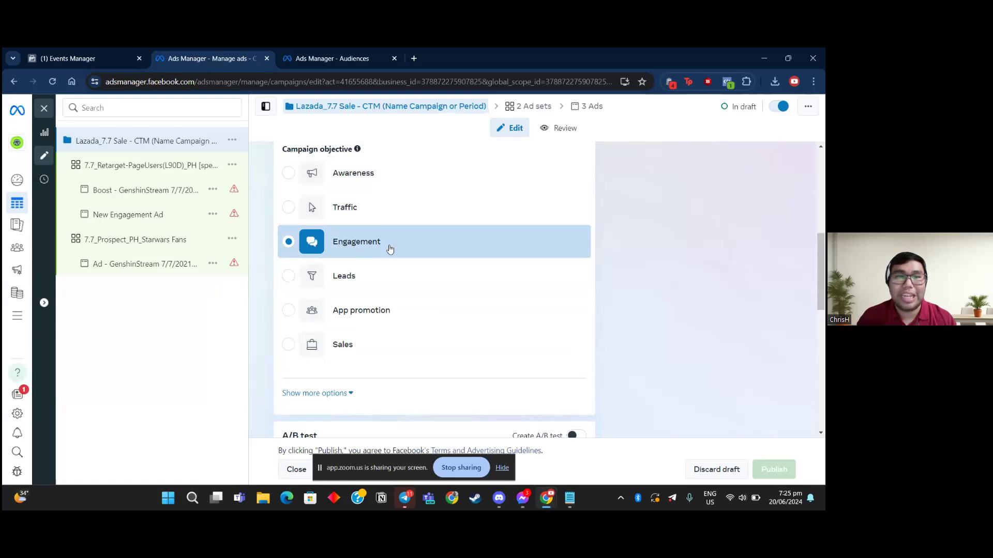
pyautogui.click(399, 182)
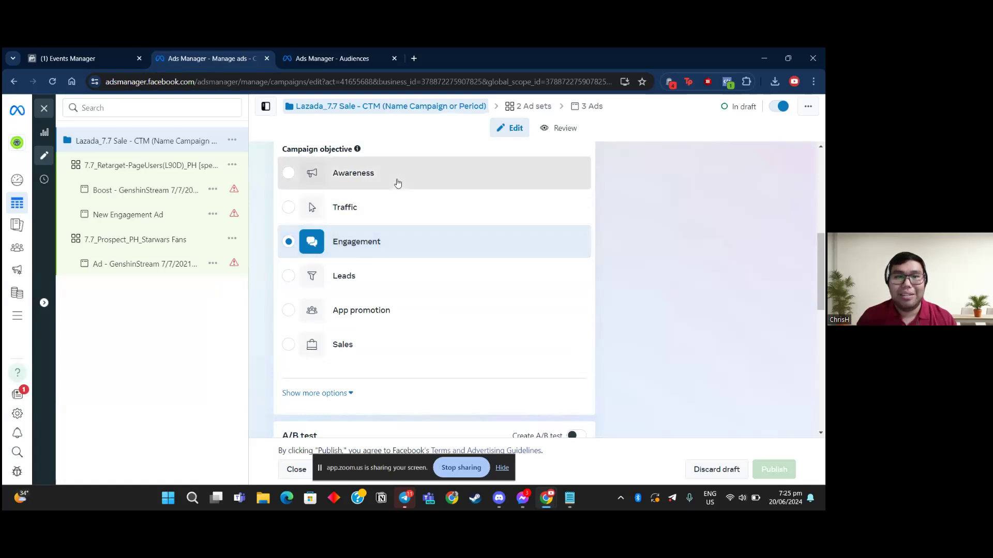
pyautogui.click(550, 213)
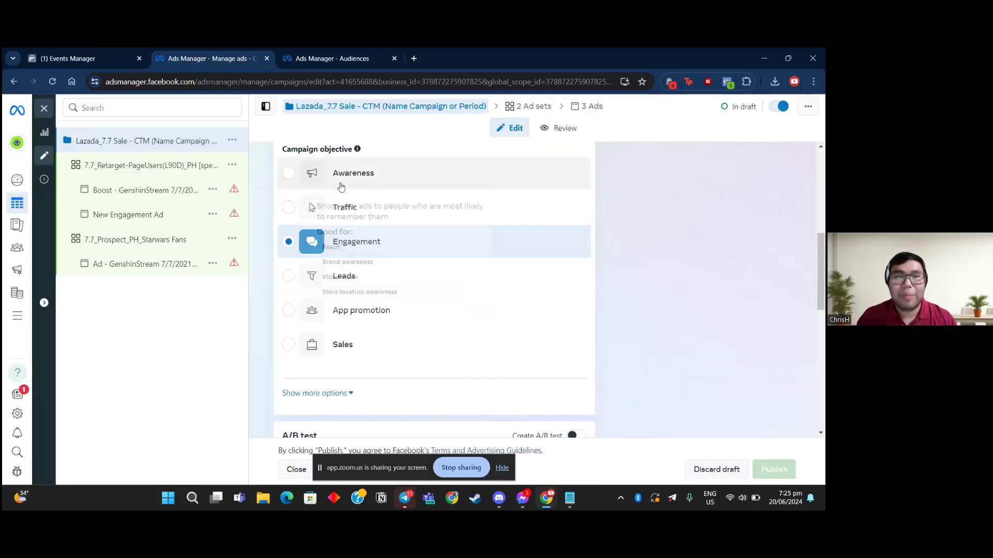
pyautogui.moveTo(360, 178)
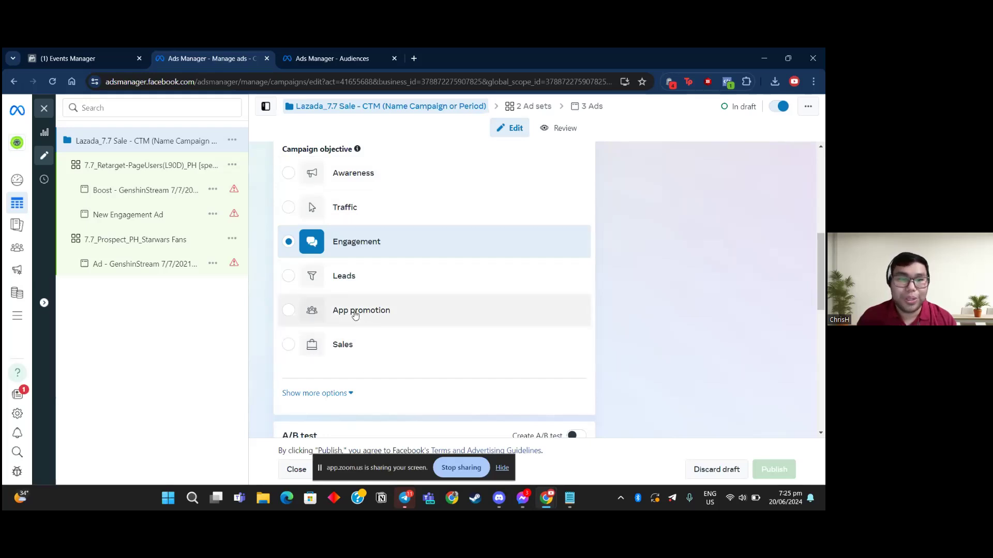
pyautogui.moveTo(354, 315)
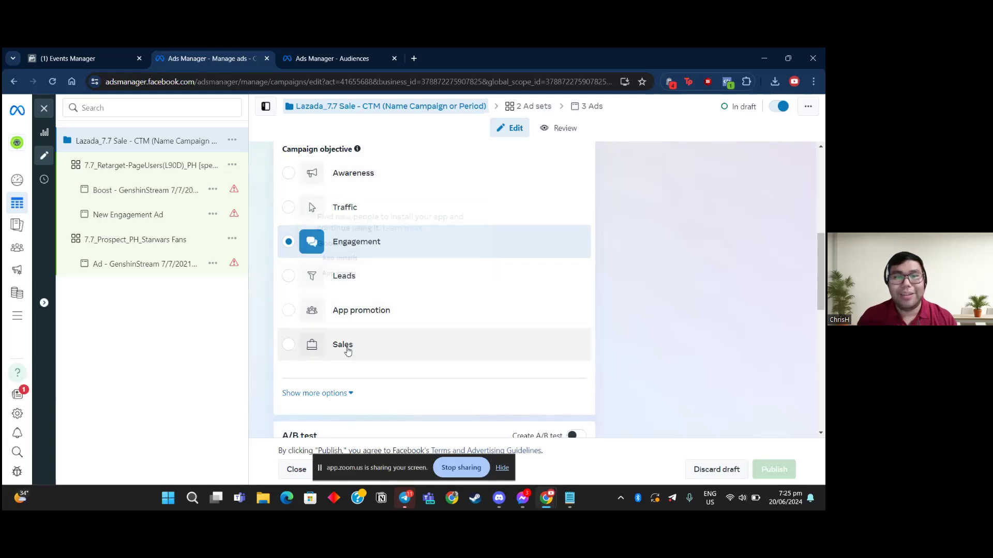
pyautogui.moveTo(340, 337)
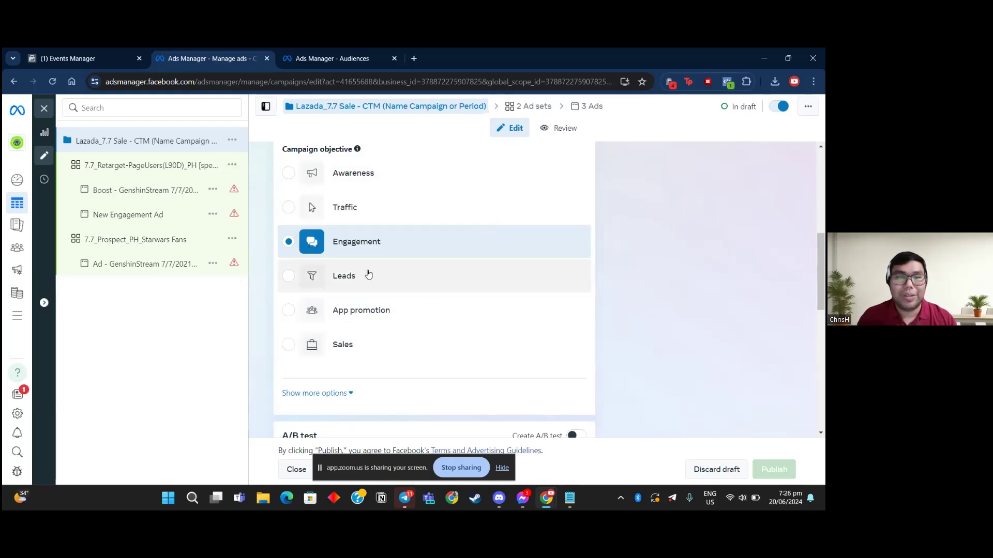
pyautogui.scroll(-1, 423, 317)
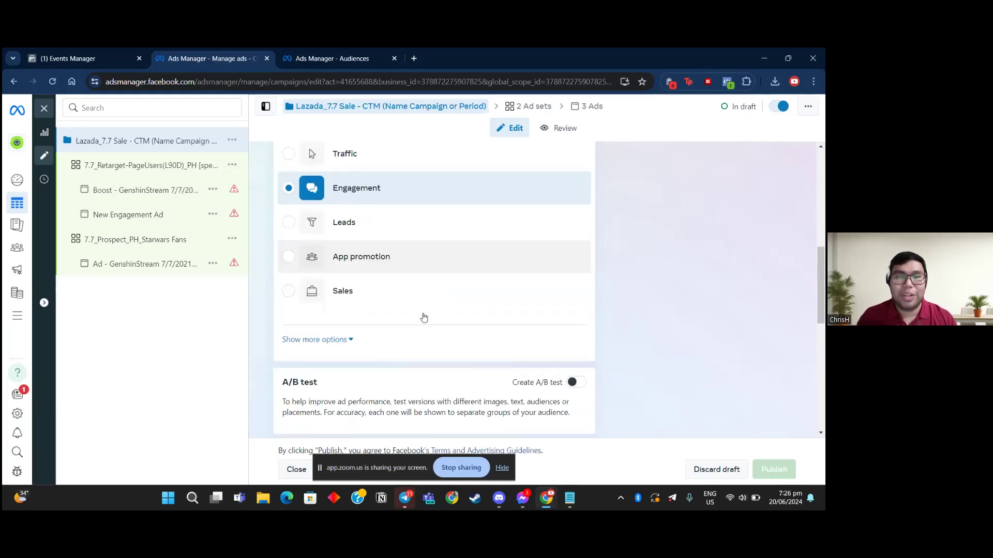
pyautogui.scroll(3, 423, 317)
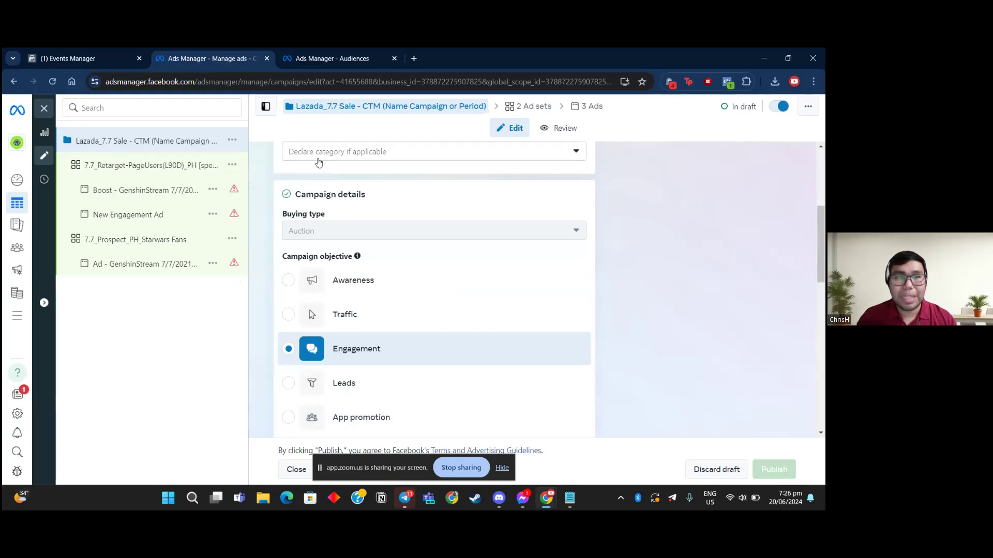
pyautogui.scroll(-1, 366, 339)
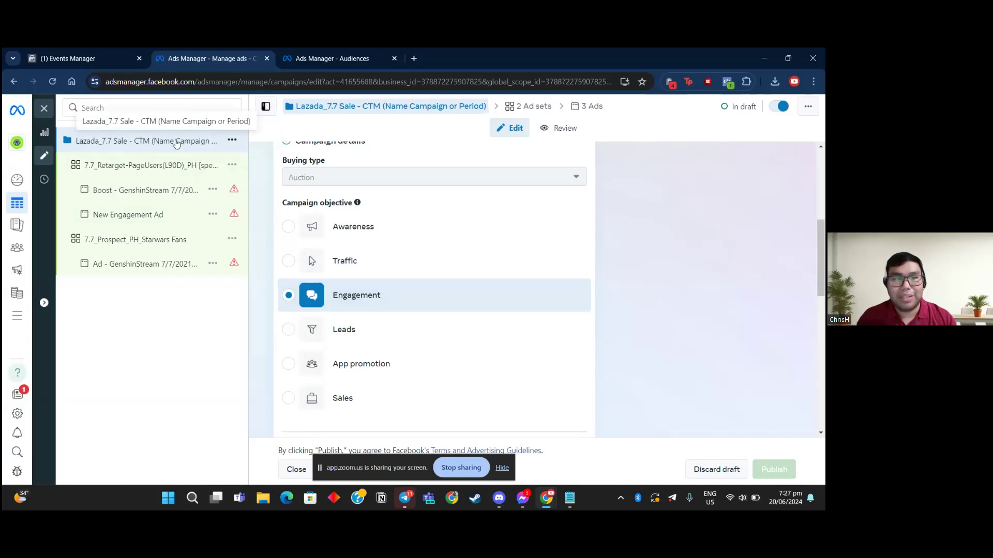
# - Open the 7.7_Retarget-PageUsers(L90D)_PH ad set and review its name, conversion location, ad type and Facebook Page settings
pyautogui.click(109, 170)
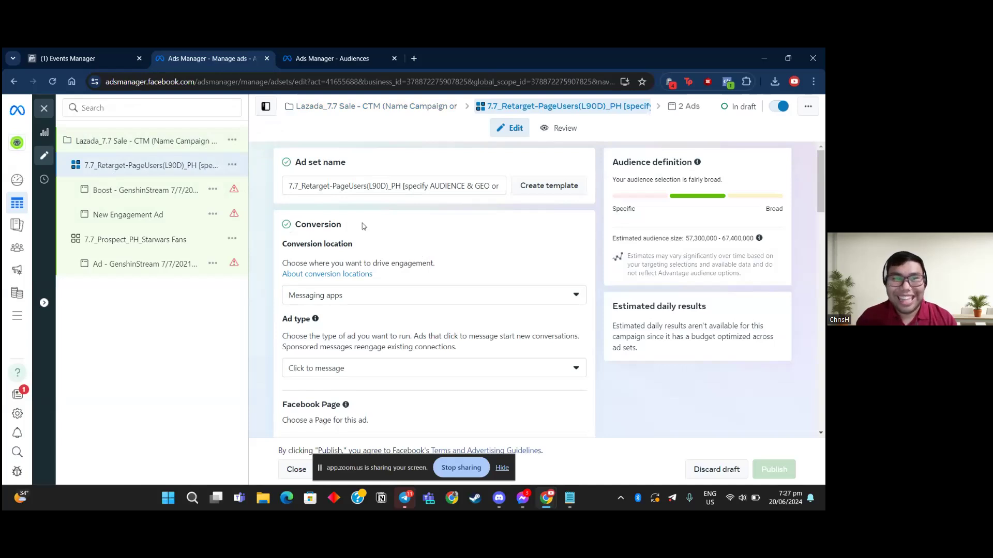
pyautogui.scroll(-1, 408, 264)
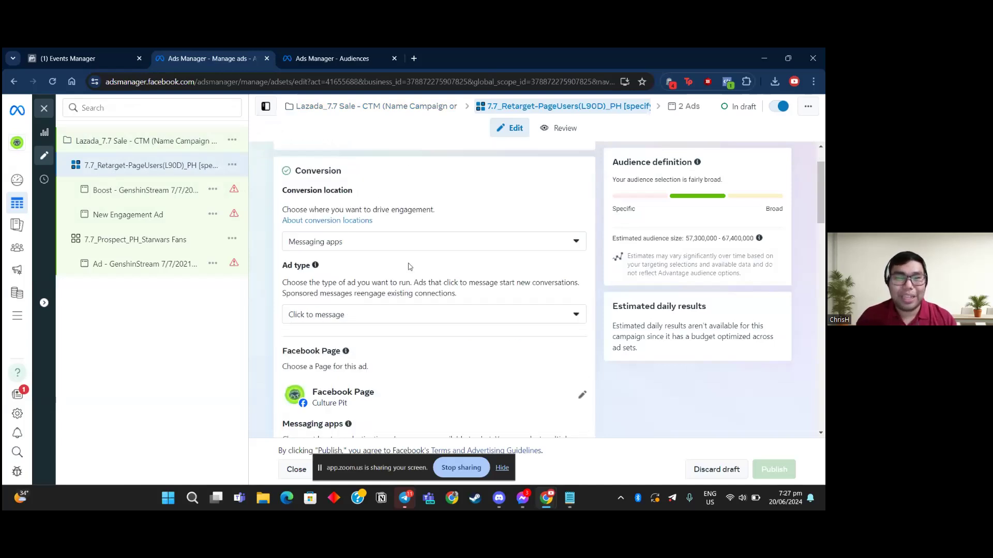
pyautogui.scroll(-1, 431, 314)
pyautogui.scroll(-1, 431, 314)
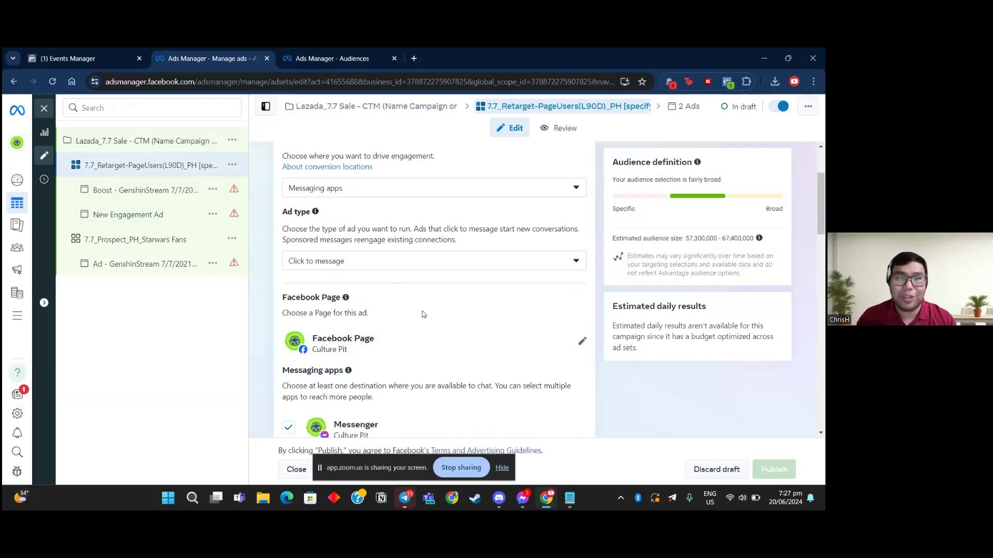
pyautogui.scroll(3, 422, 313)
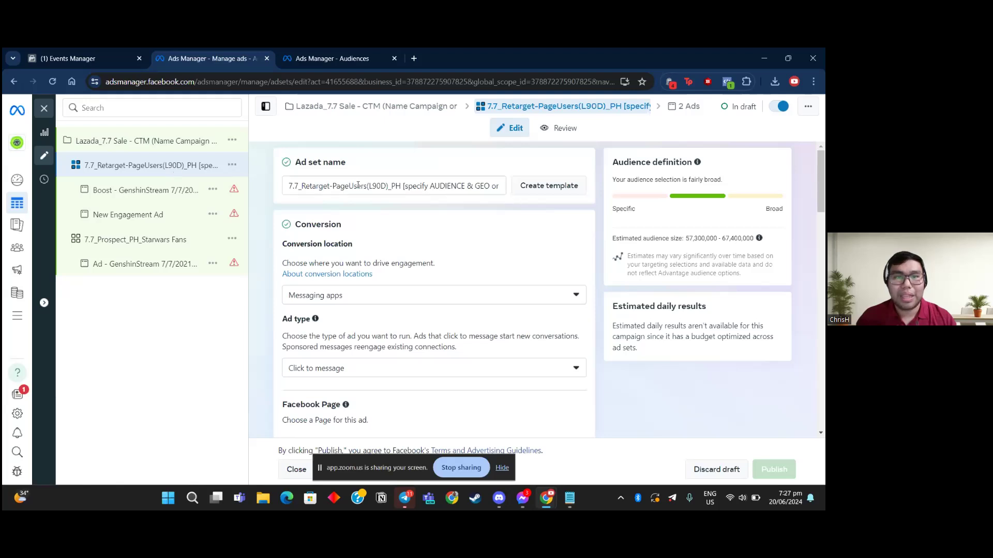
# - Check the ad type options available for click-to-message or sponsored message ads without changing the selection
pyautogui.scroll(-1, 384, 263)
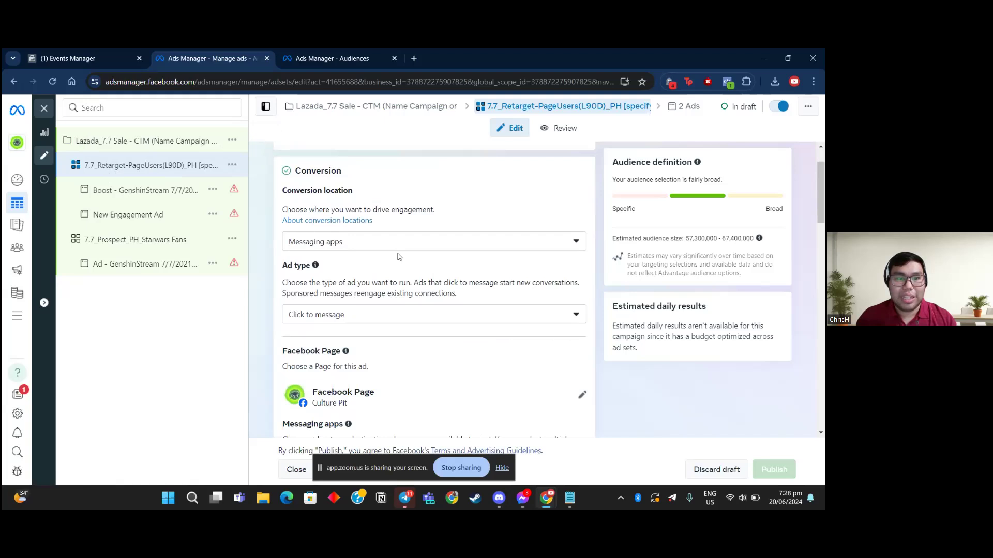
pyautogui.click(339, 316)
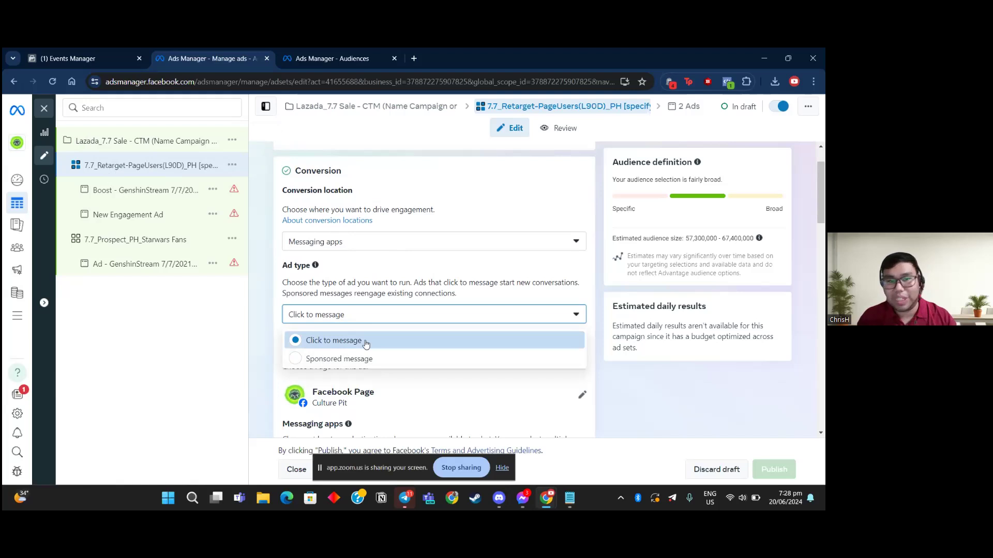
pyautogui.click(420, 268)
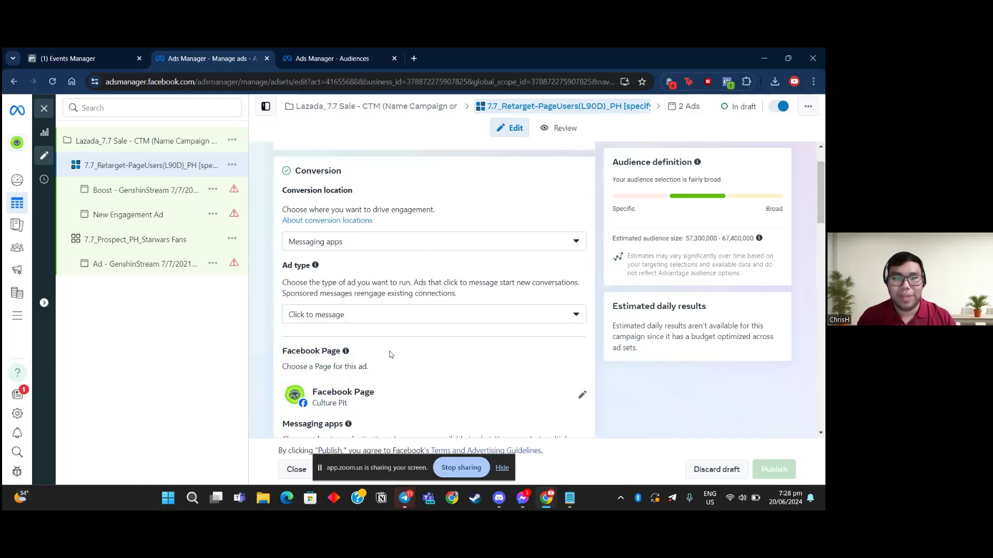
# - Review the ad set's Facebook Page and its Messenger, Instagram and WhatsApp messaging destinations
pyautogui.scroll(-2, 389, 351)
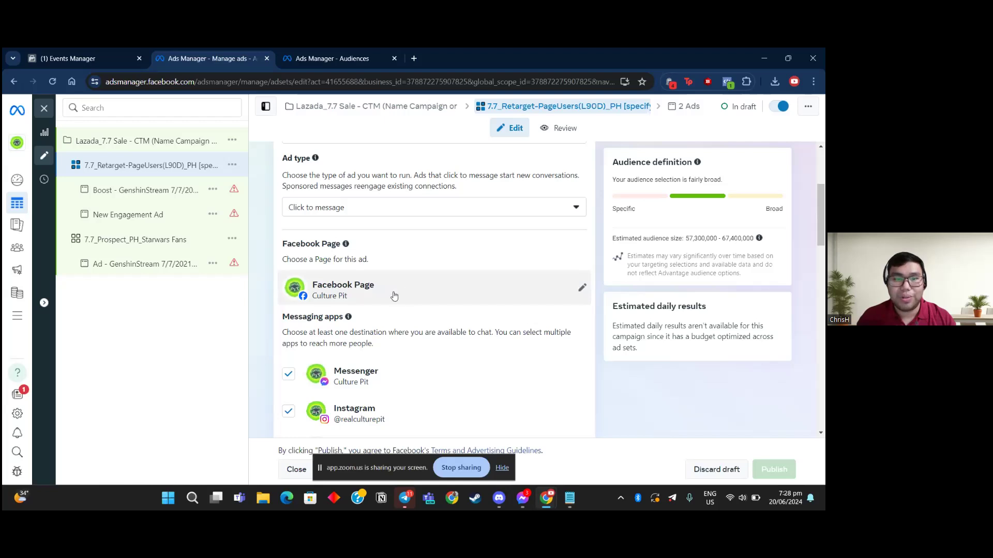
pyautogui.scroll(-1, 385, 302)
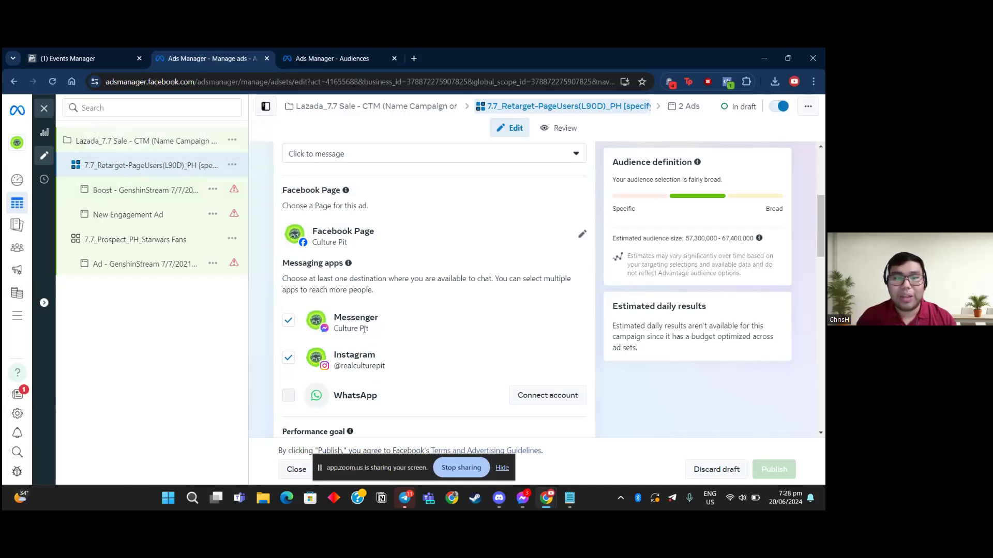
pyautogui.scroll(-1, 388, 346)
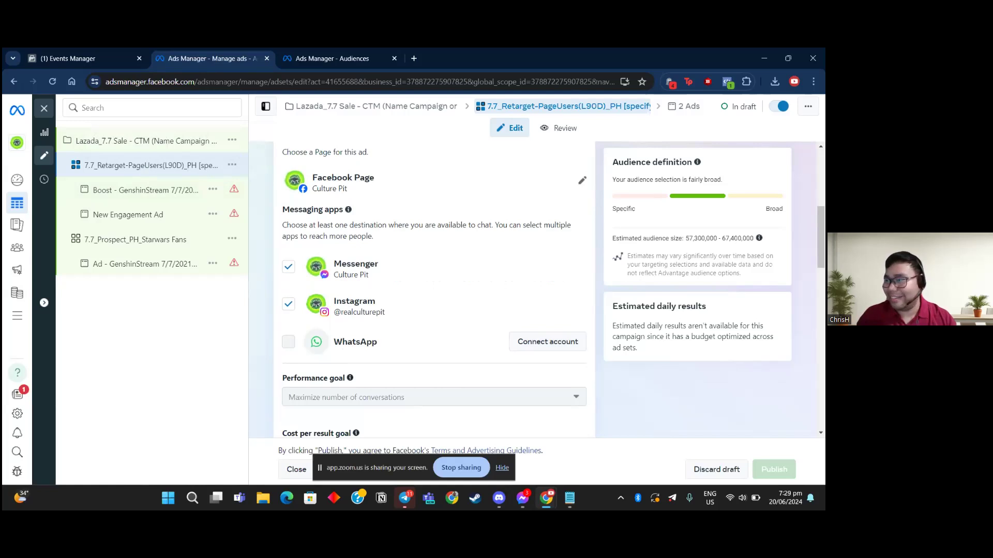
pyautogui.scroll(-2, 383, 263)
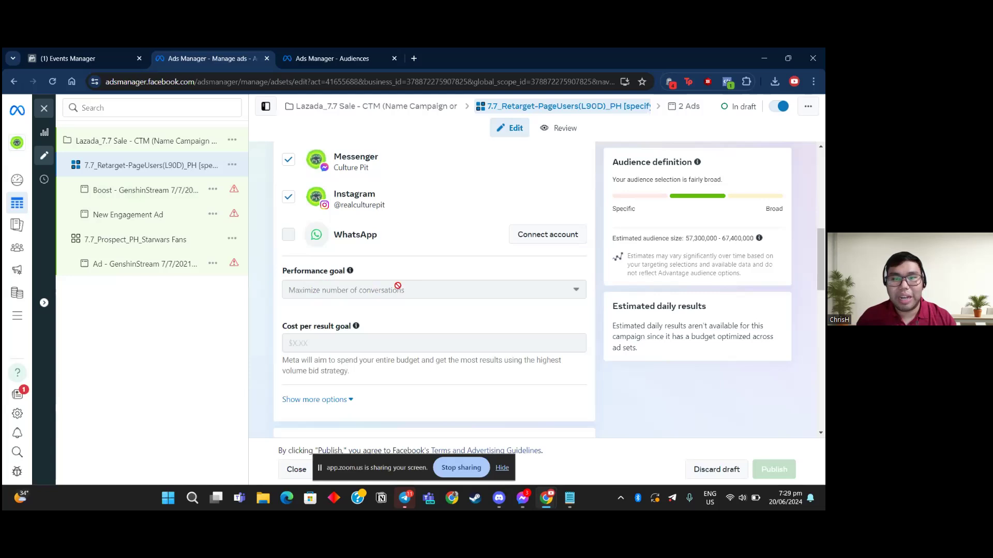
pyautogui.scroll(2, 392, 290)
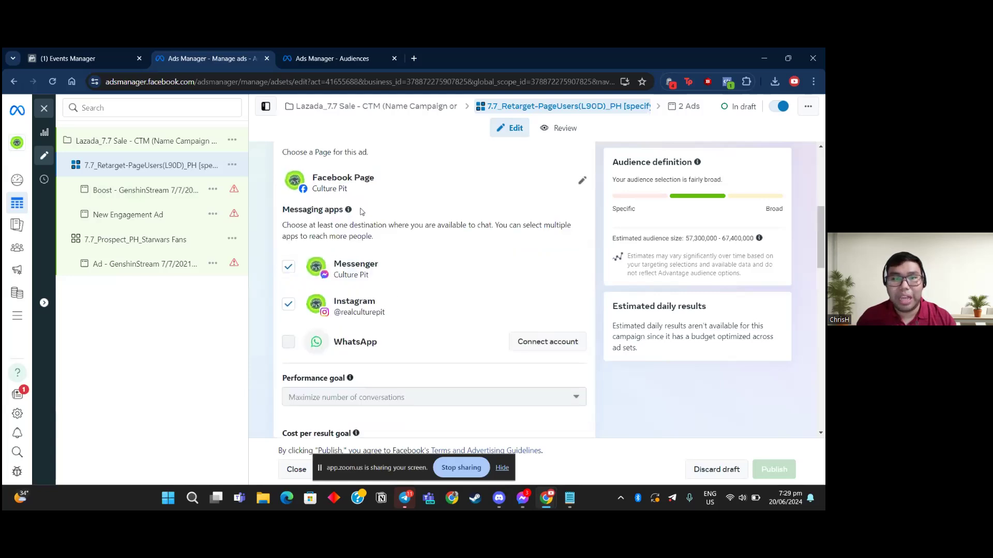
# - Examine the performance goal and cost per result goal, and expand the extra options to see when charges apply
pyautogui.scroll(-3, 384, 261)
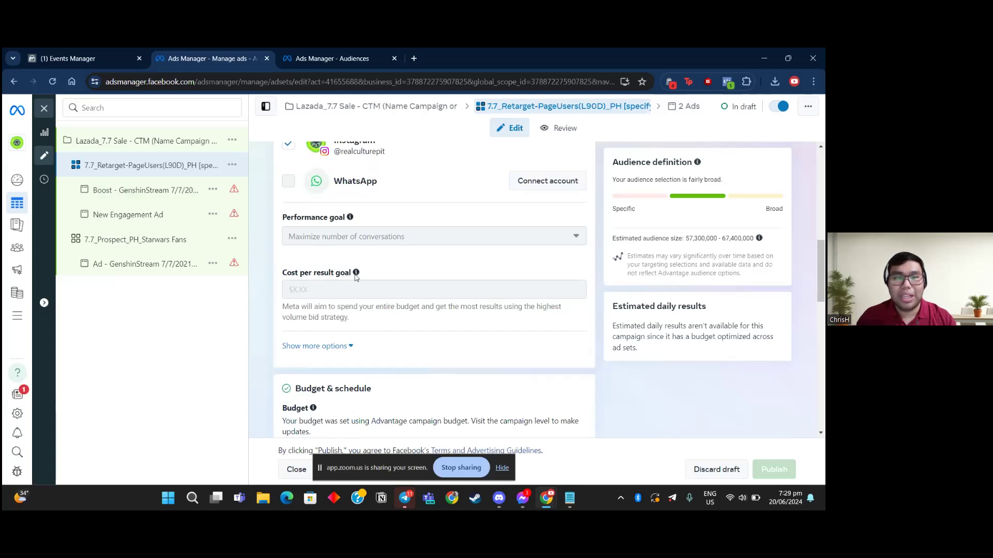
pyautogui.moveTo(356, 274)
pyautogui.moveTo(331, 292)
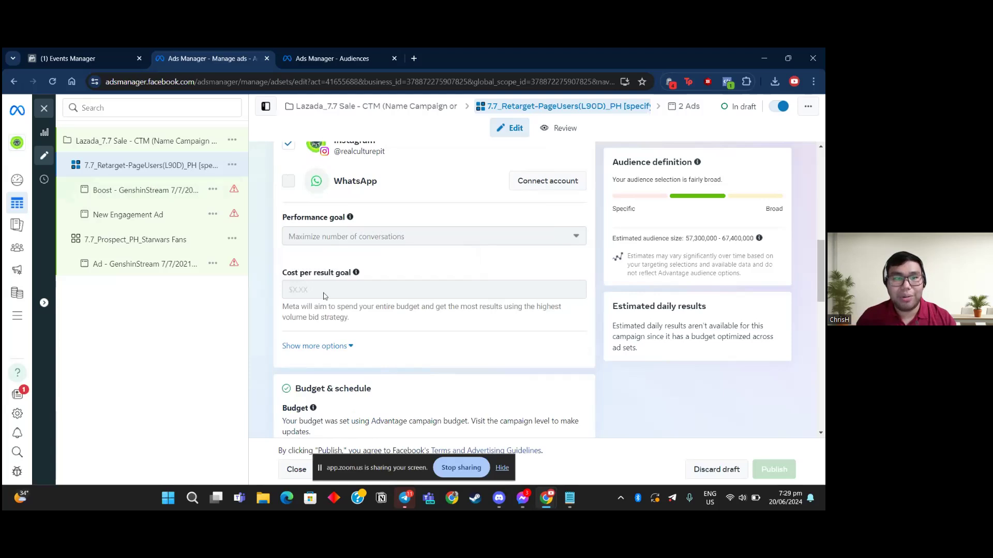
pyautogui.click(335, 351)
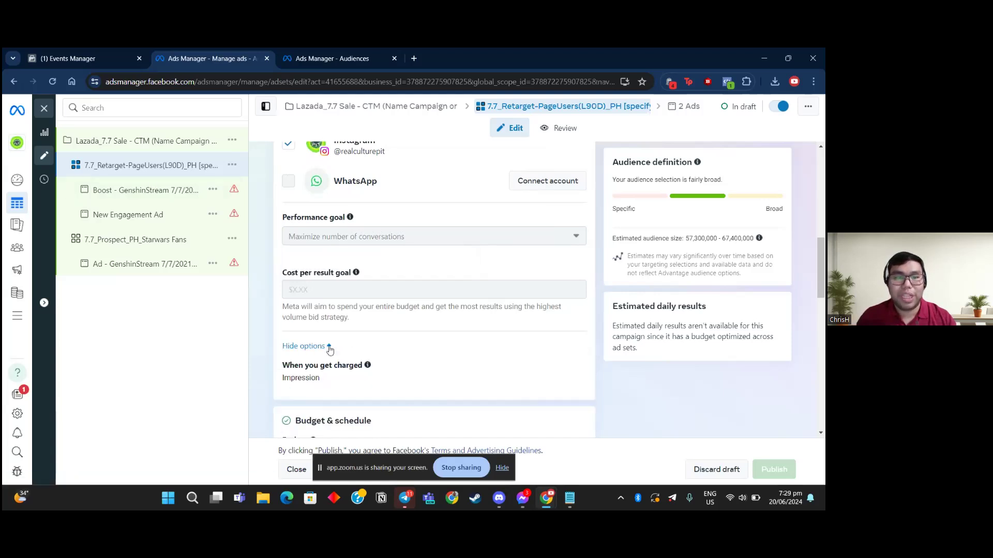
pyautogui.click(317, 350)
pyautogui.click(317, 350)
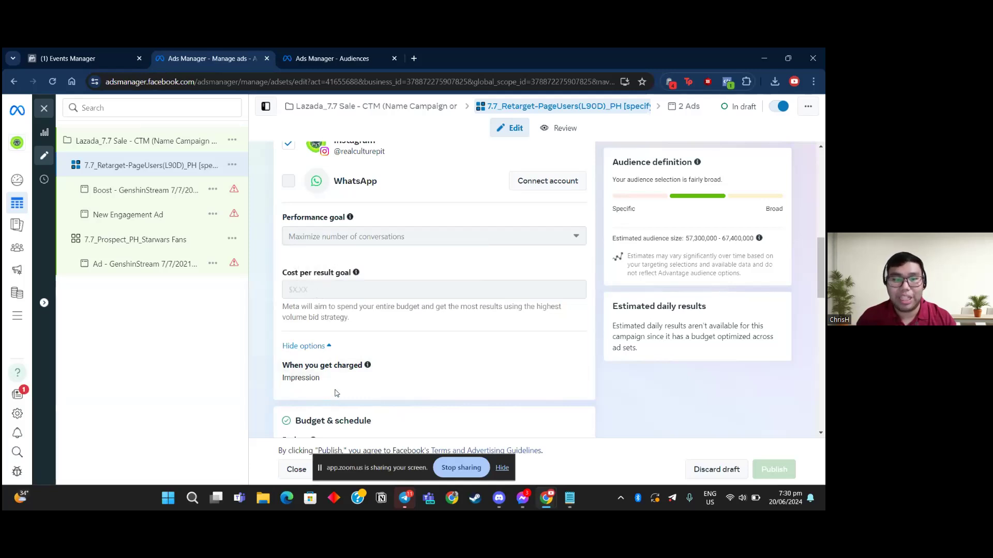
# - Review the retargeting ad set's budget and schedule, including start date, end date, budget scheduling and ad set spending limits
pyautogui.scroll(-3, 359, 333)
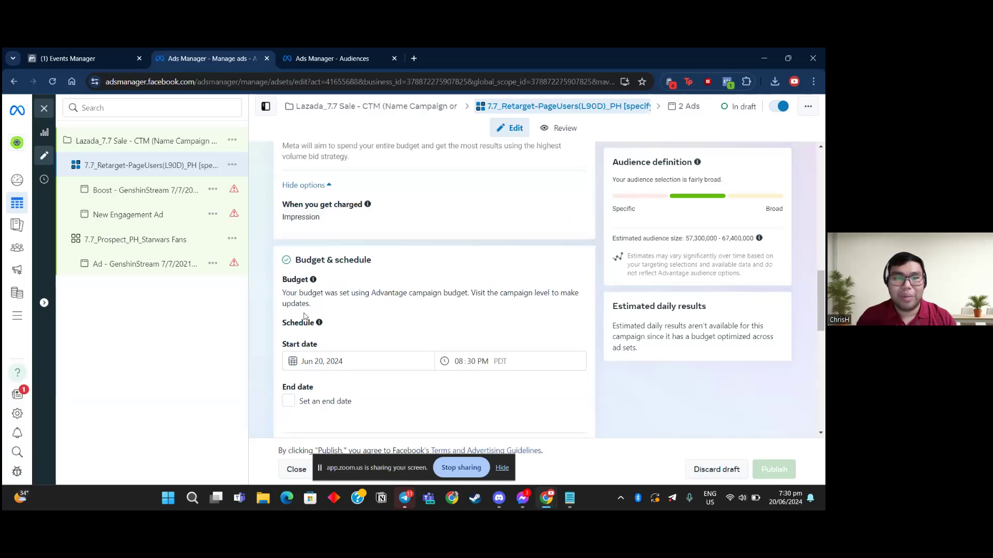
pyautogui.scroll(-1, 323, 259)
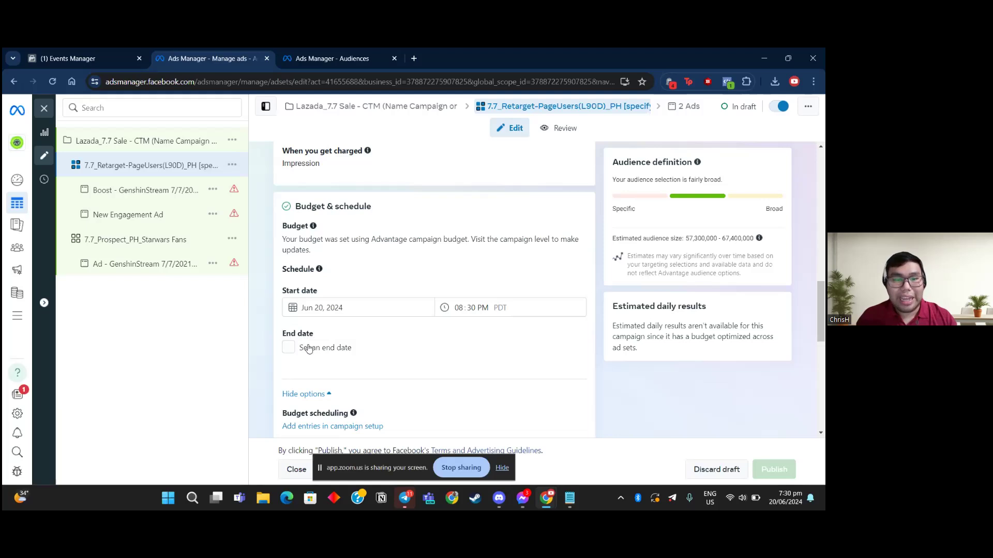
pyautogui.moveTo(284, 336); pyautogui.dragTo(323, 334)
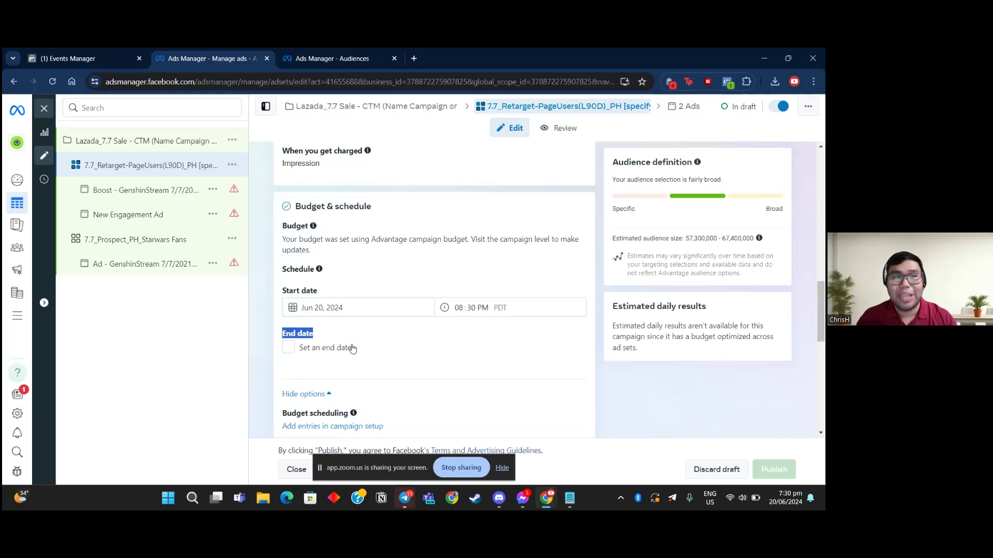
pyautogui.scroll(-1, 356, 337)
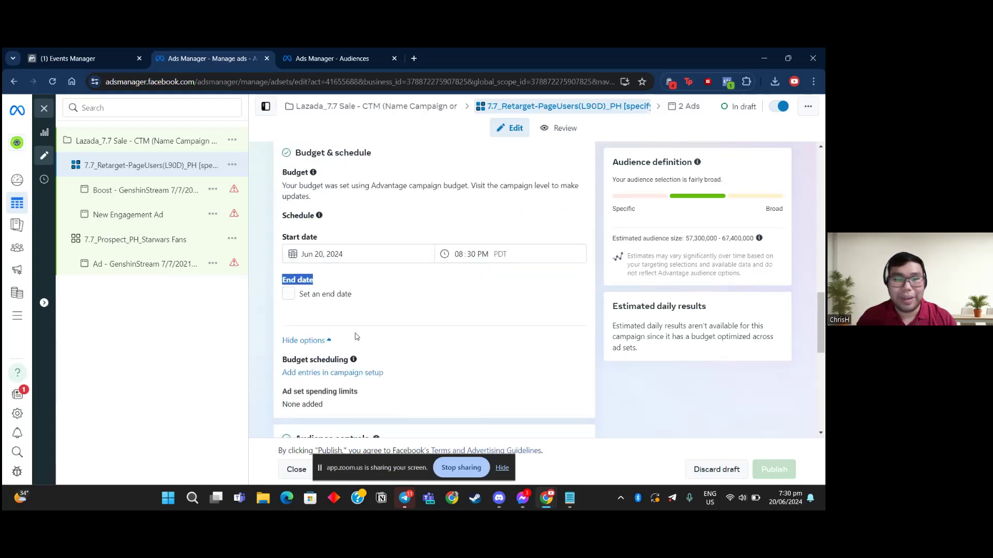
pyautogui.scroll(-1, 357, 337)
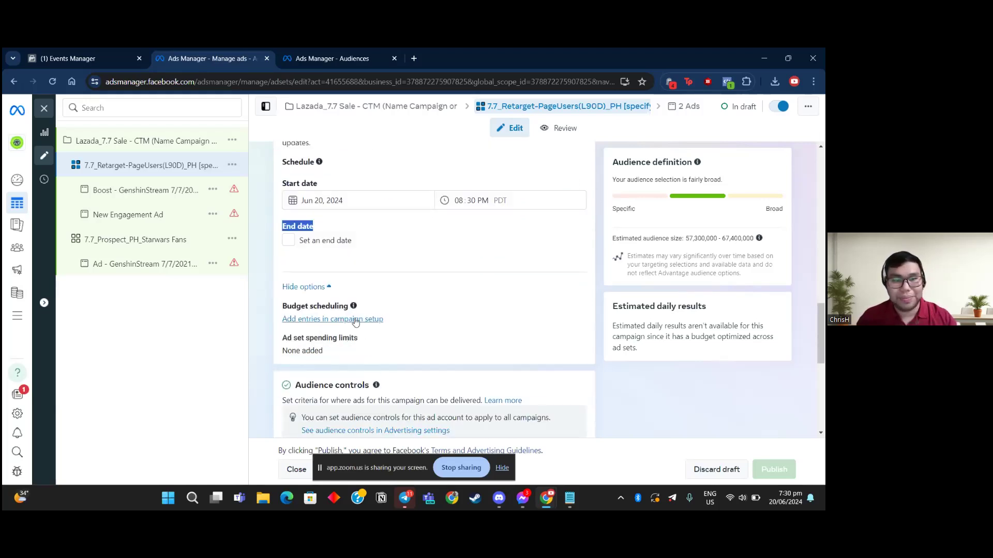
pyautogui.moveTo(360, 340)
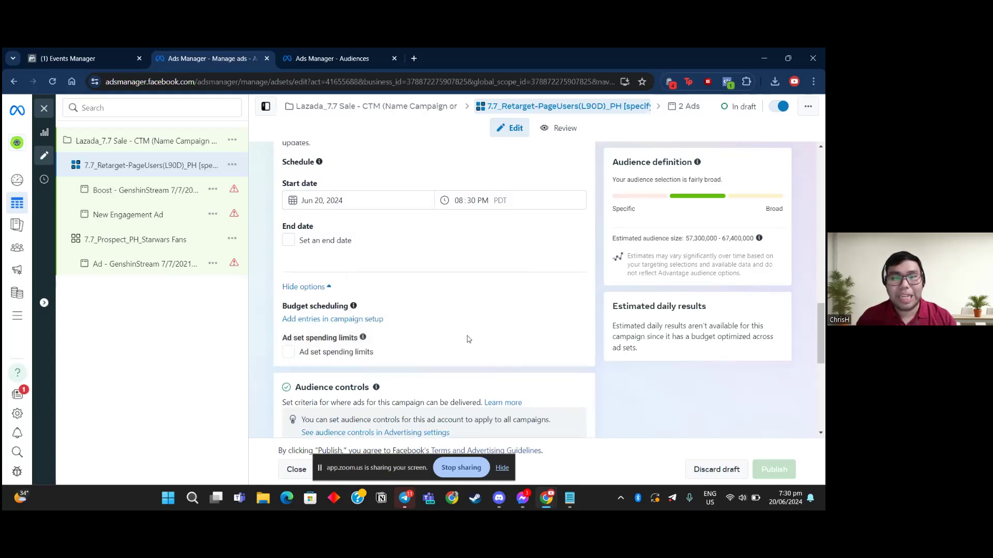
pyautogui.scroll(2, 370, 290)
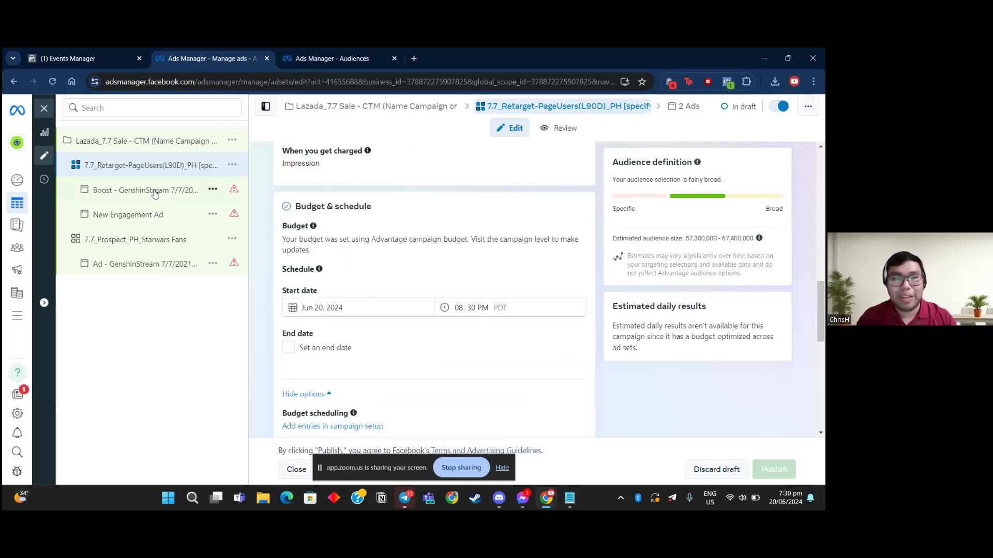
# - Expand the audience controls and review the location, minimum age, custom audience exclusions and languages
pyautogui.scroll(-6, 455, 346)
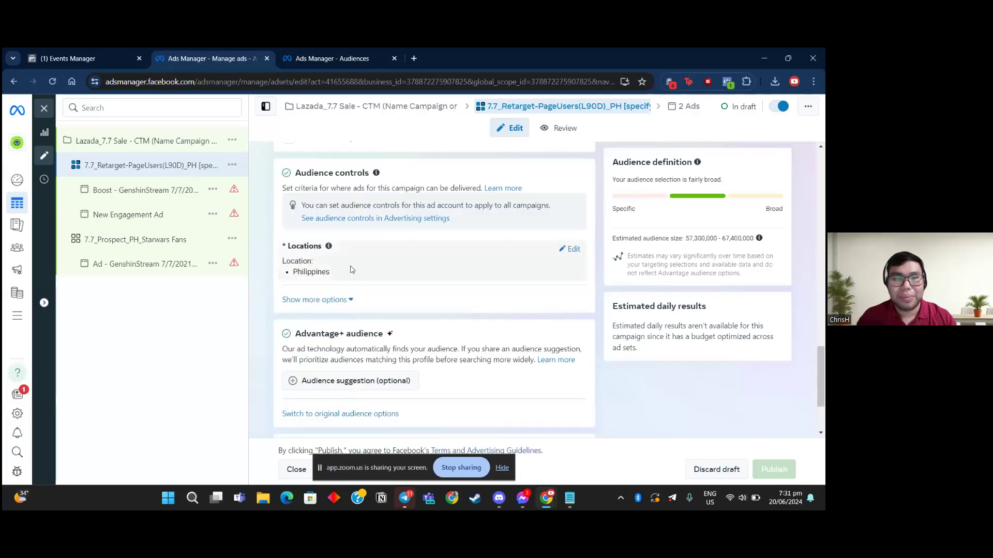
pyautogui.click(326, 300)
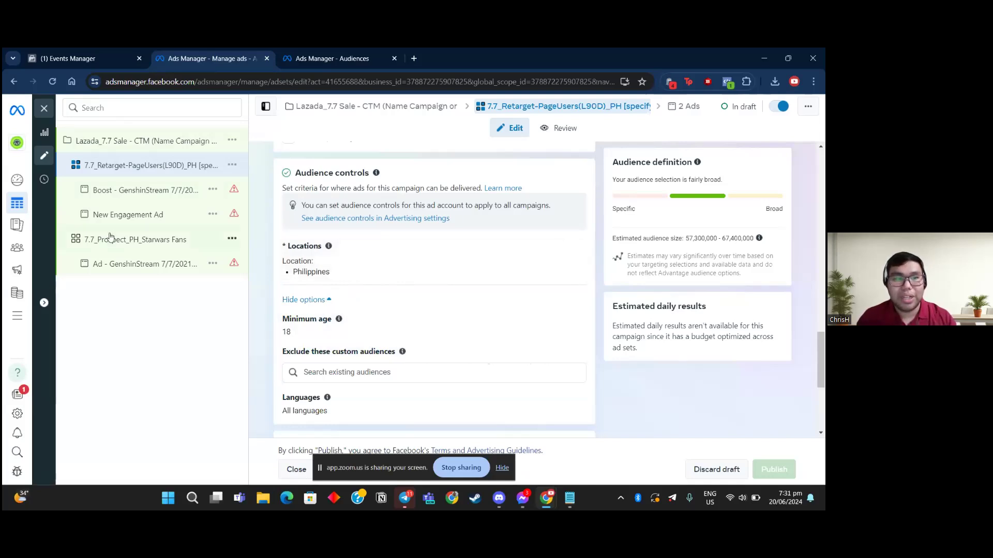
pyautogui.scroll(-1, 304, 299)
pyautogui.scroll(-1, 305, 298)
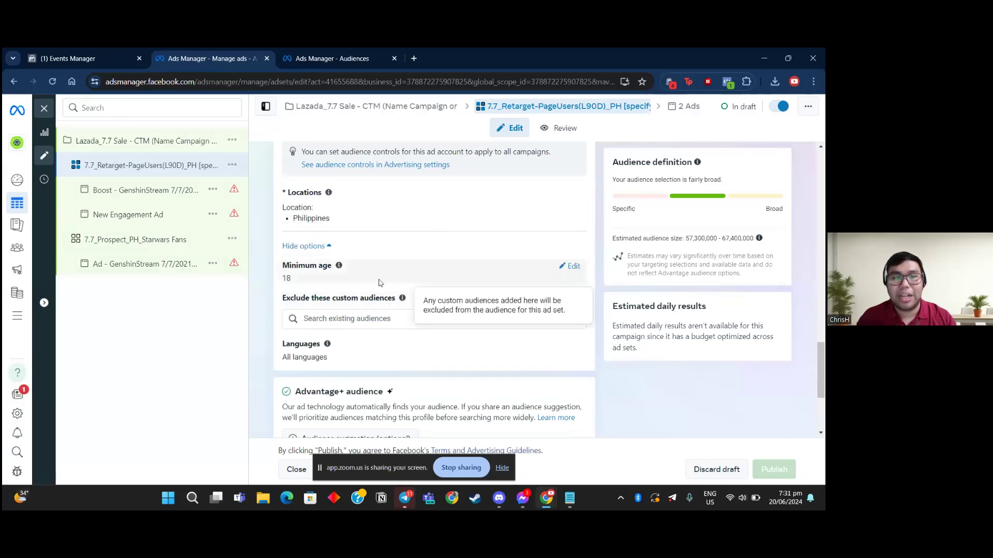
# - Open the 7.7_Prospect_PH_Starwars Fans ad set and examine its age, gender and detailed targeting interests
pyautogui.click(135, 241)
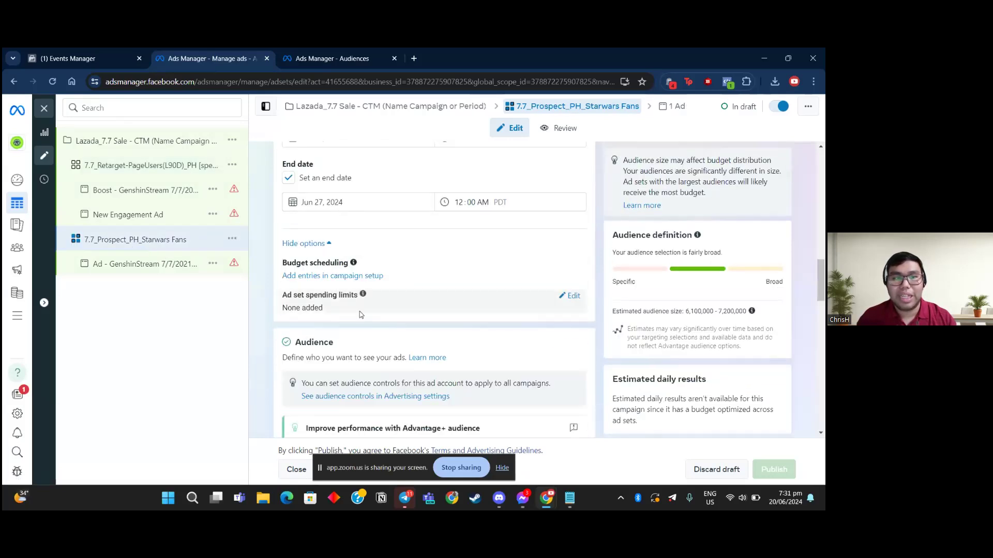
pyautogui.scroll(-7, 359, 314)
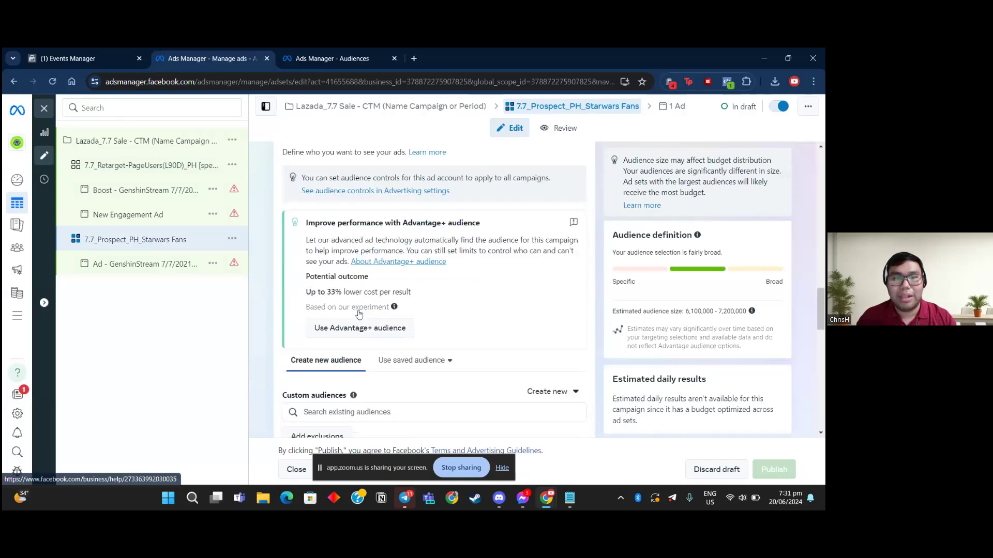
pyautogui.scroll(-3, 359, 314)
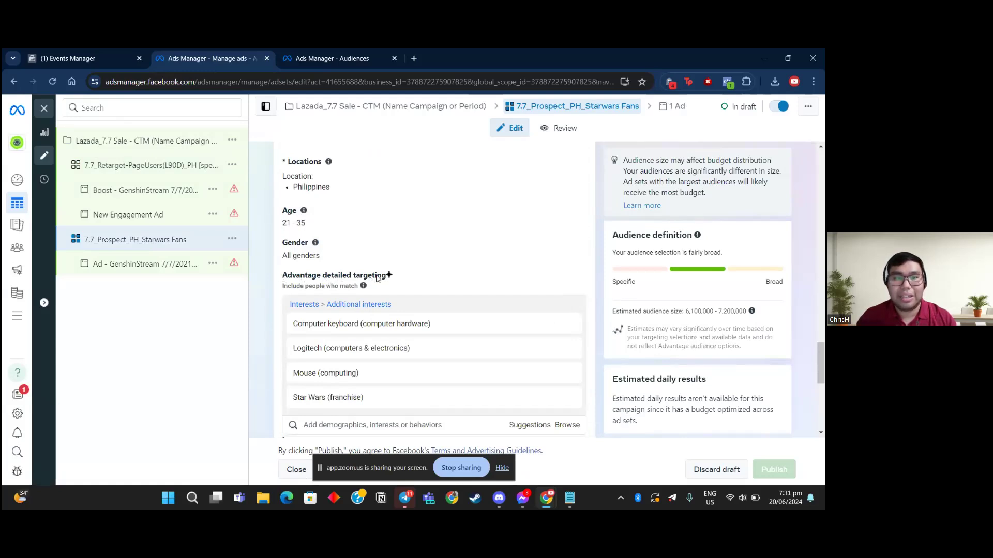
pyautogui.scroll(-1, 376, 279)
pyautogui.moveTo(400, 266)
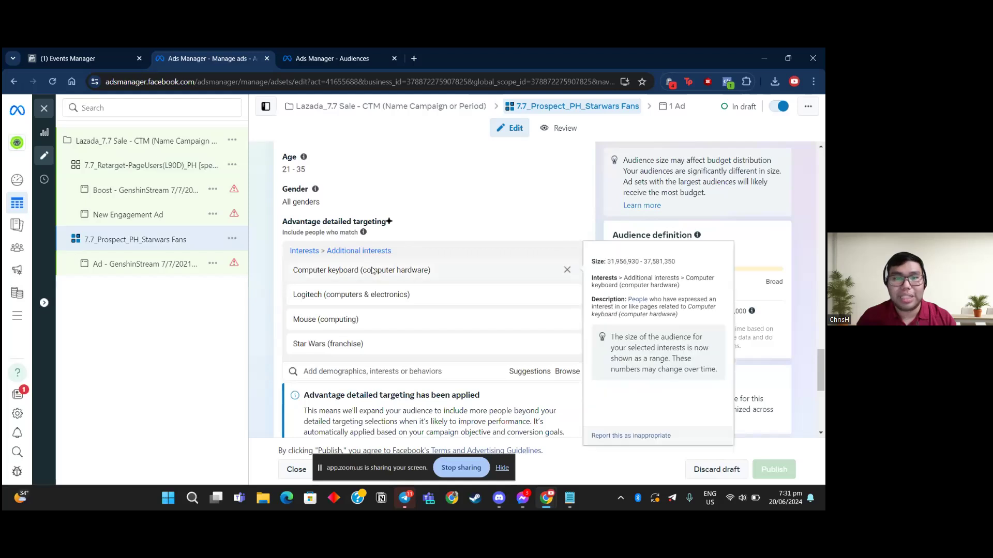
pyautogui.moveTo(320, 321)
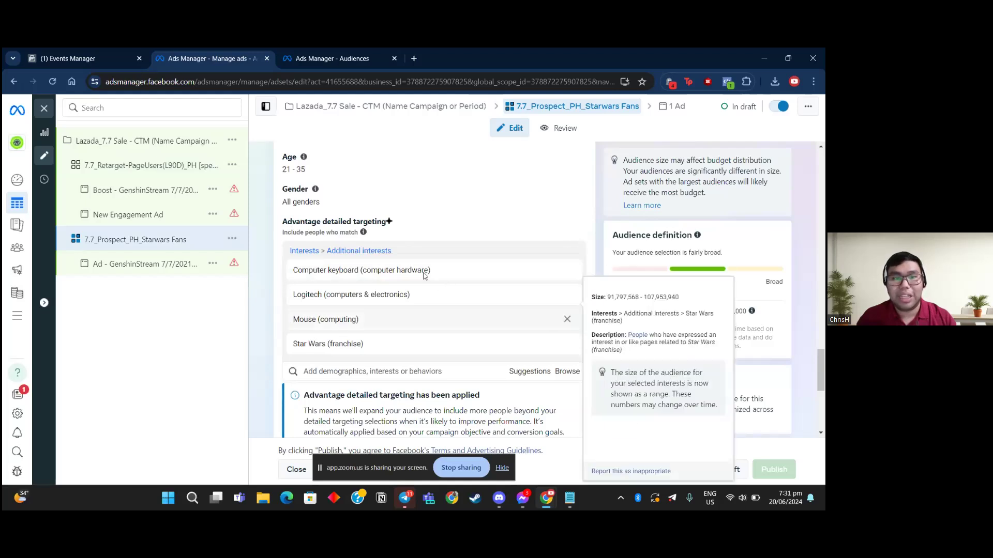
# - Compare the schedules and estimated audience sizes of the retargeting and prospecting ad sets by switching between them
pyautogui.click(120, 166)
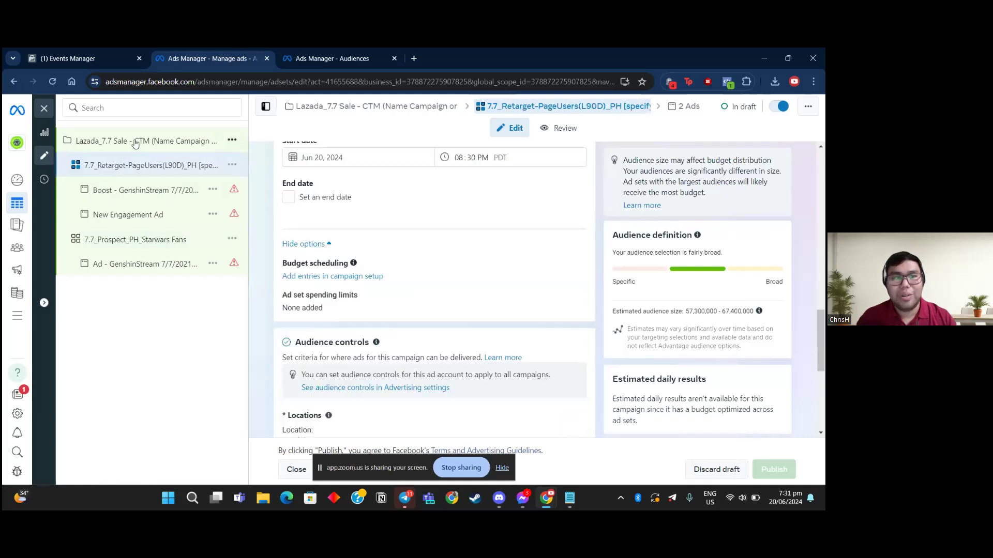
pyautogui.click(141, 240)
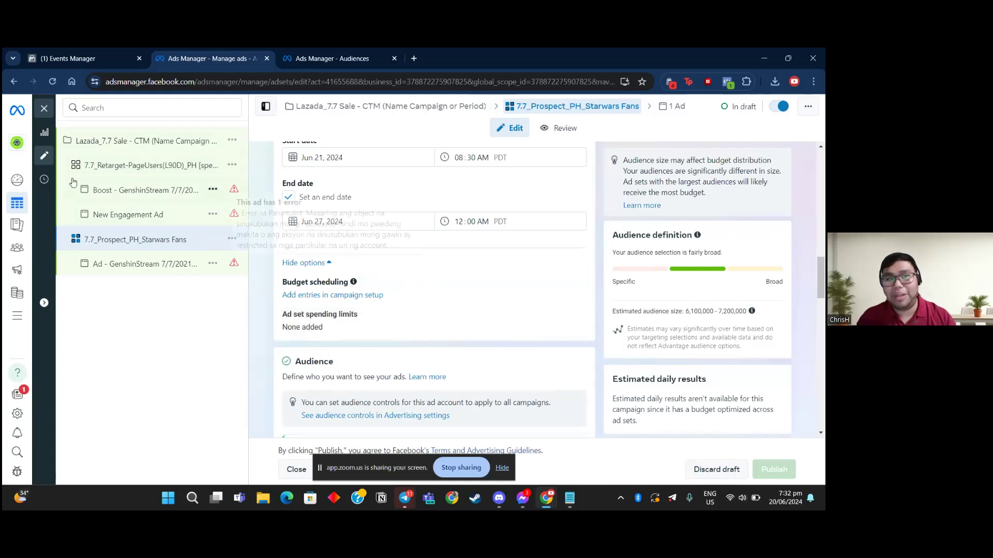
pyautogui.click(117, 168)
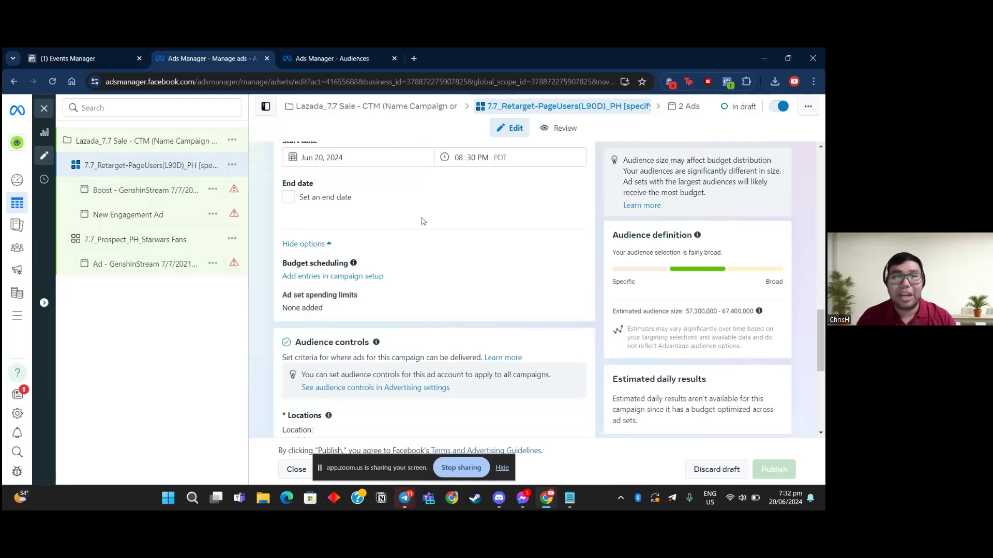
pyautogui.click(154, 246)
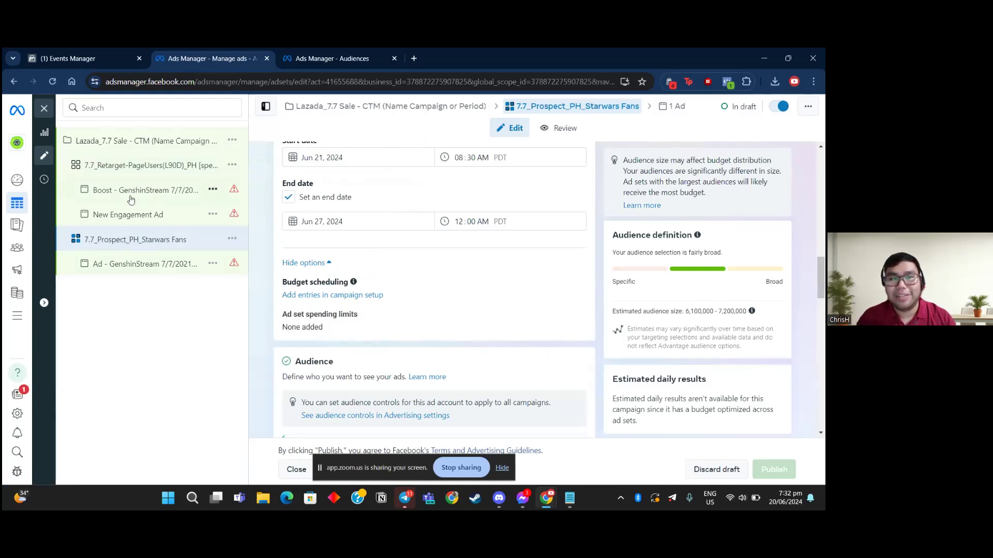
pyautogui.click(149, 171)
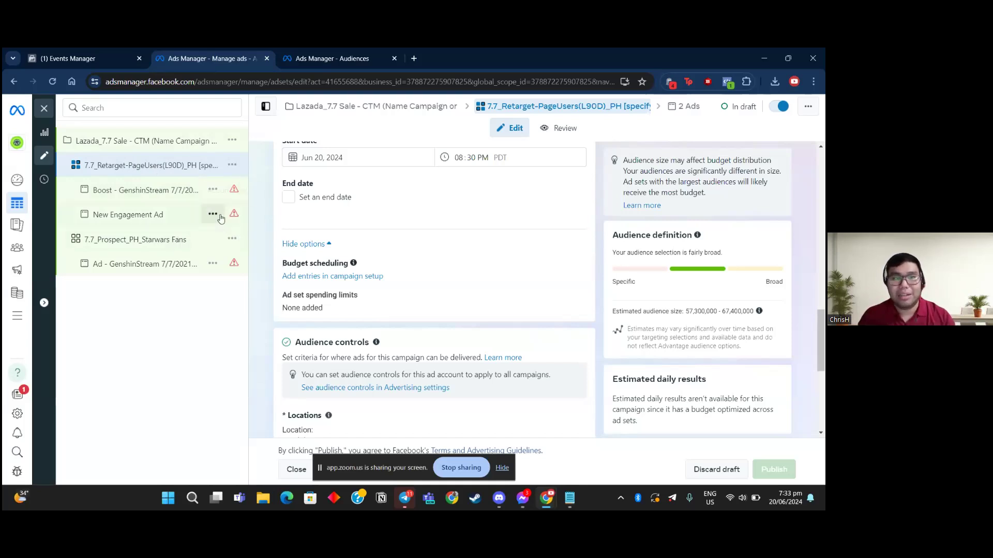
pyautogui.scroll(2, 419, 207)
pyautogui.scroll(1, 419, 207)
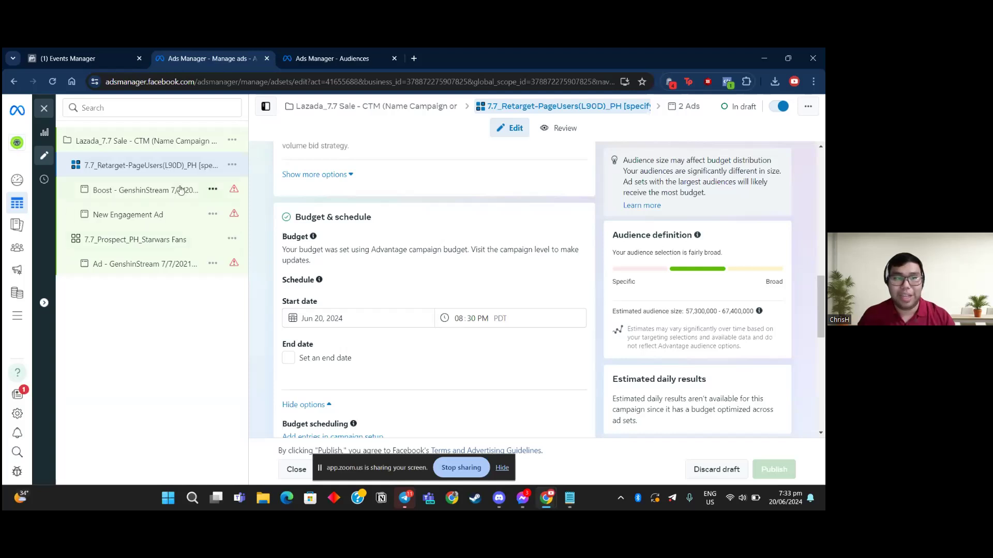
# - Return to the 7.7_Prospect_PH_Starwars Fans ad set and review its audience section down to the location settings
pyautogui.click(135, 238)
pyautogui.scroll(-5, 416, 250)
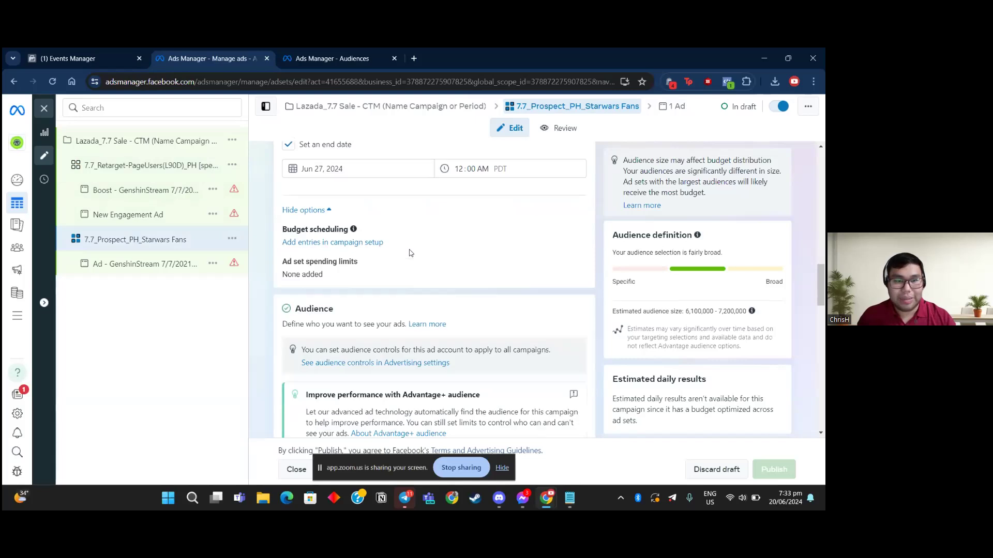
pyautogui.scroll(-6, 409, 253)
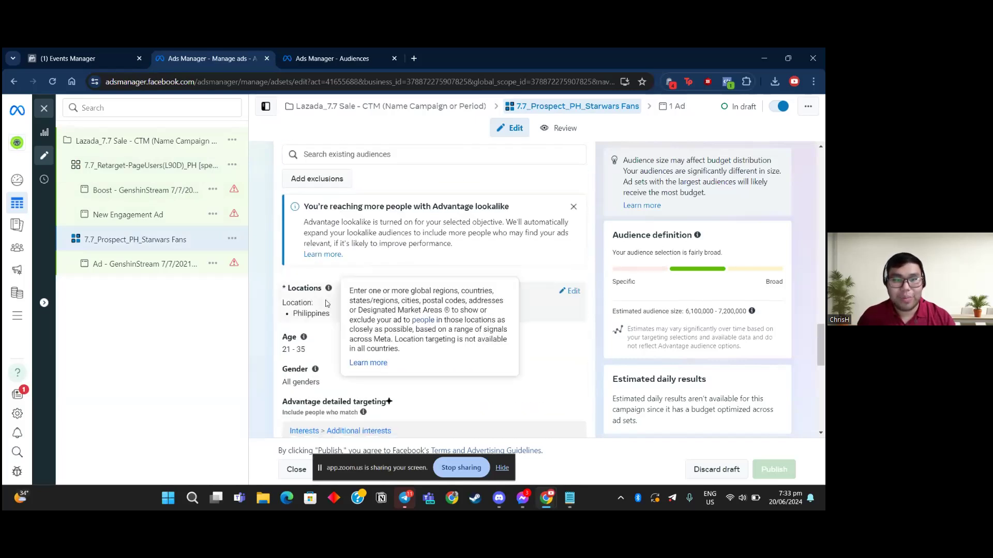
# - Set the ad set's audience location to Metro Manila, Philippines, and check the effect on the audience definition
pyautogui.click(572, 291)
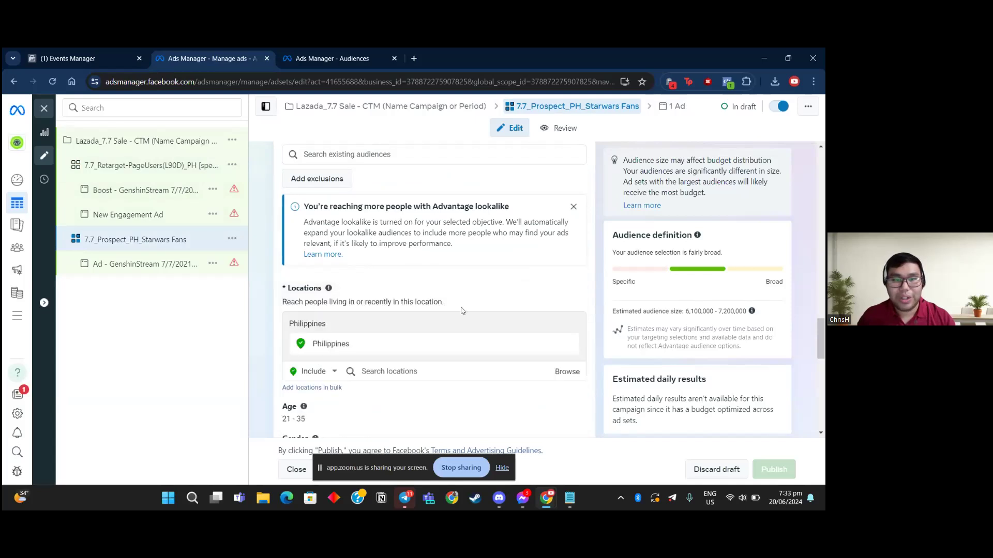
pyautogui.scroll(-2, 462, 311)
pyautogui.click(313, 264)
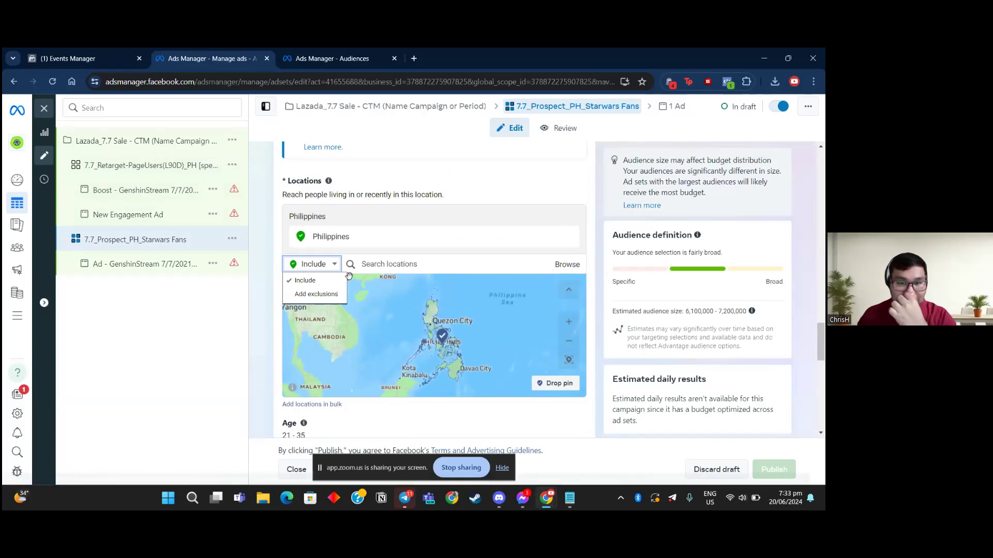
pyautogui.click(362, 264)
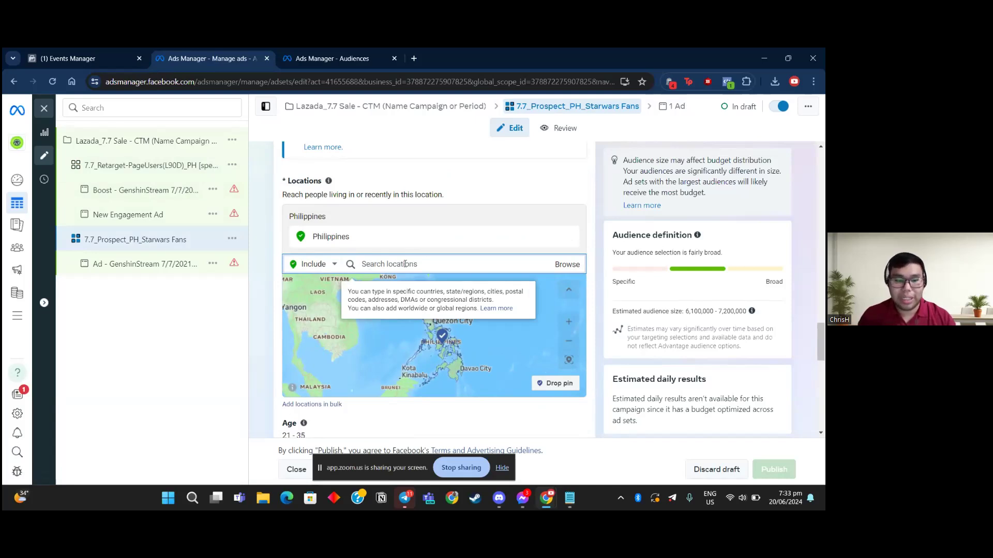
pyautogui.write('m')
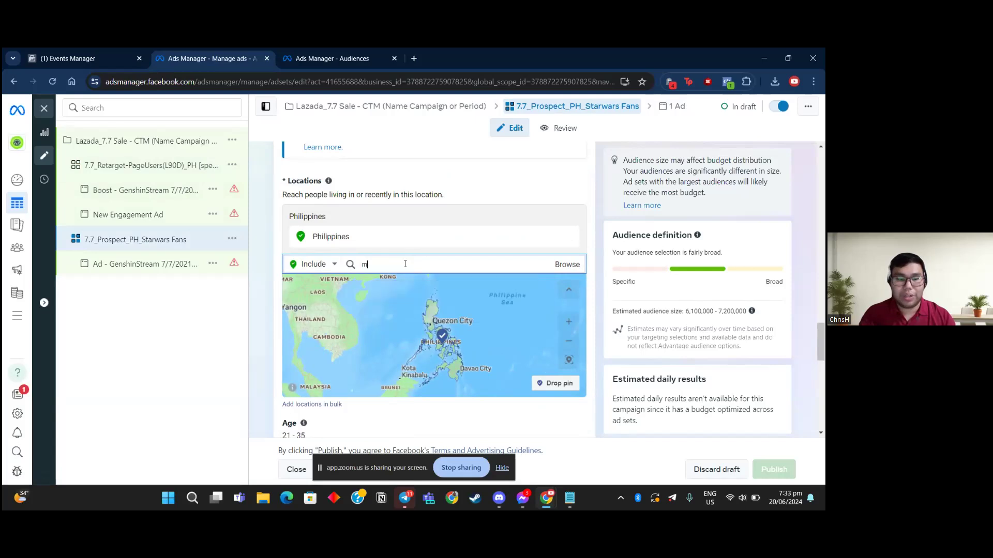
pyautogui.write('etro mani')
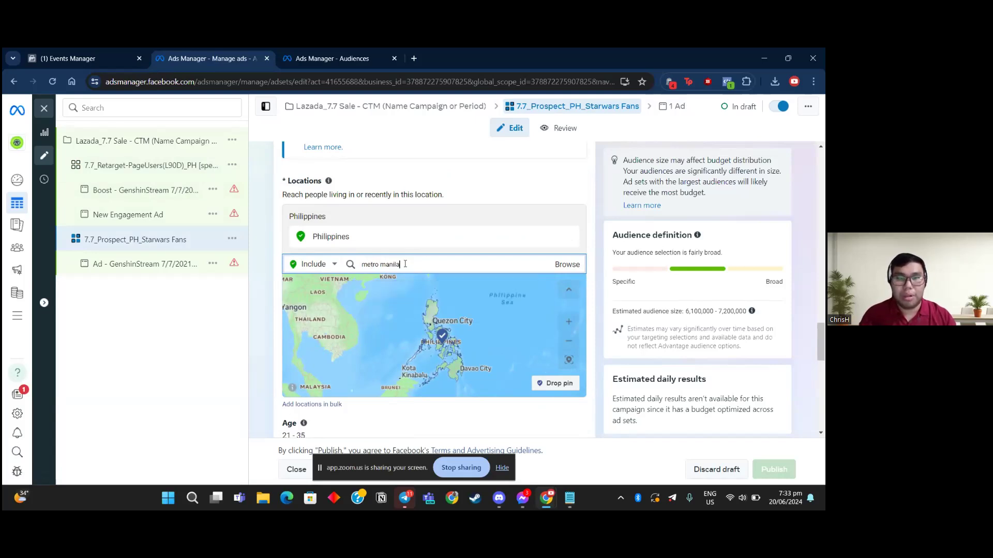
pyautogui.write('la')
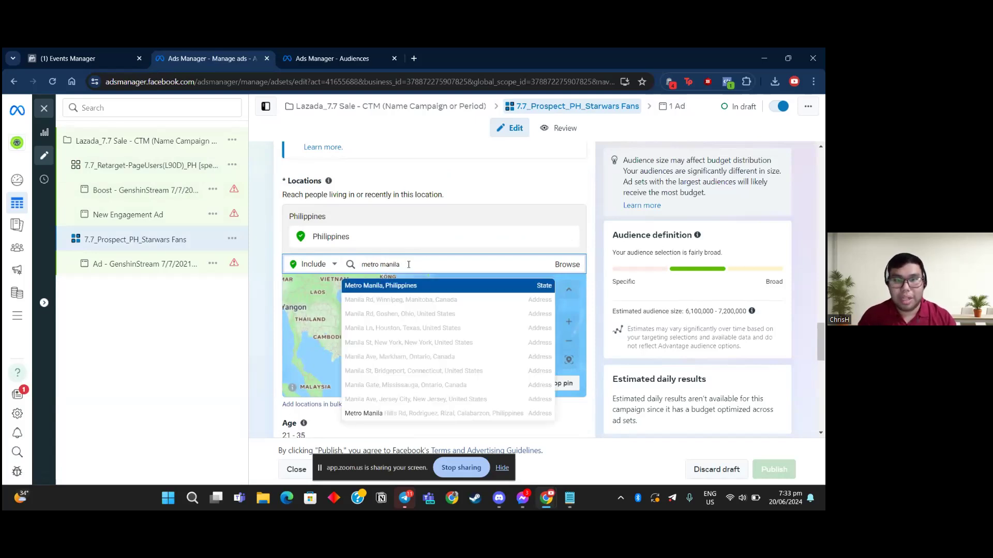
pyautogui.click(430, 291)
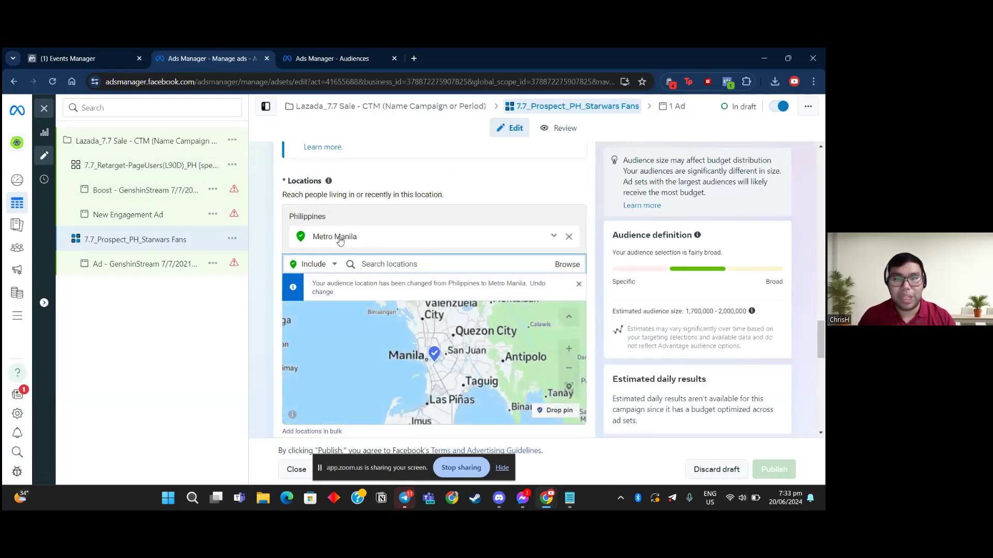
pyautogui.scroll(1, 315, 268)
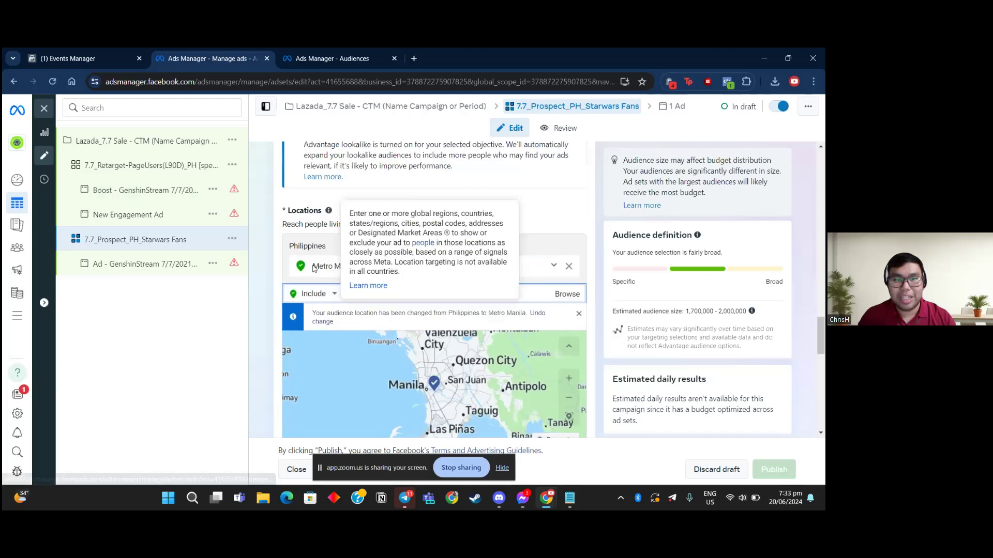
pyautogui.scroll(5, 315, 269)
pyautogui.scroll(-4, 341, 273)
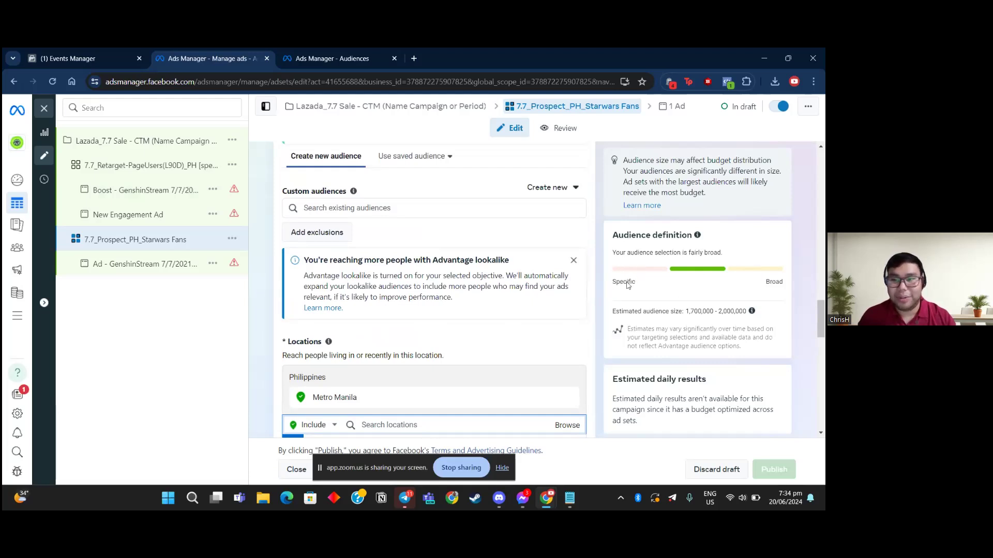
# - Open the audience age range for editing and examine the available minimum and maximum age options
pyautogui.scroll(-4, 367, 373)
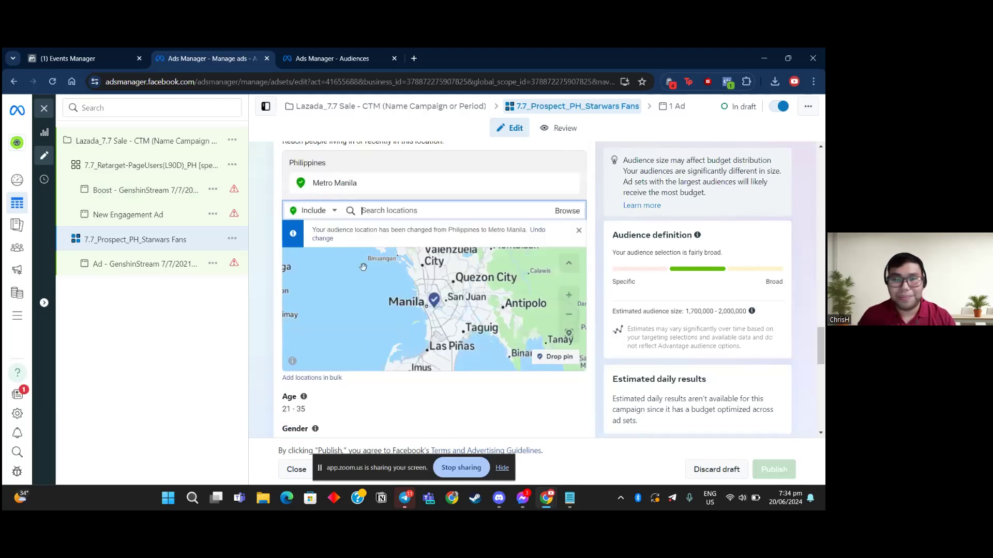
pyautogui.scroll(-2, 363, 266)
pyautogui.scroll(-4, 346, 213)
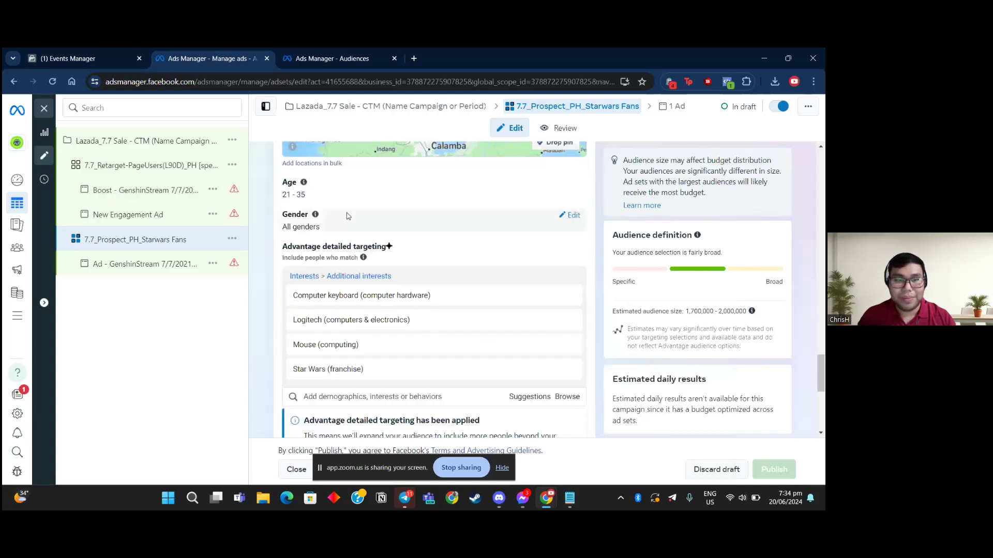
pyautogui.scroll(1, 440, 222)
pyautogui.click(573, 237)
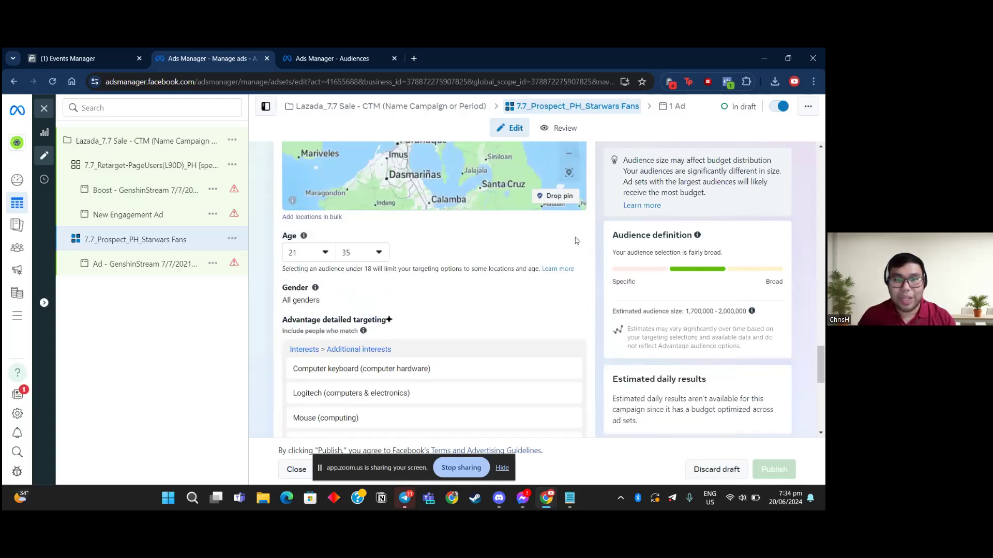
pyautogui.moveTo(304, 239)
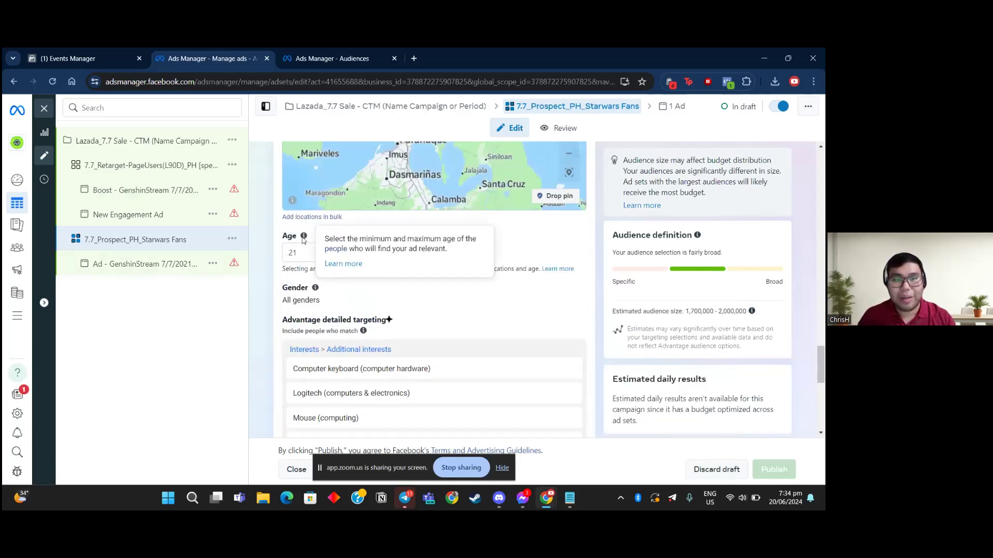
pyautogui.click(304, 256)
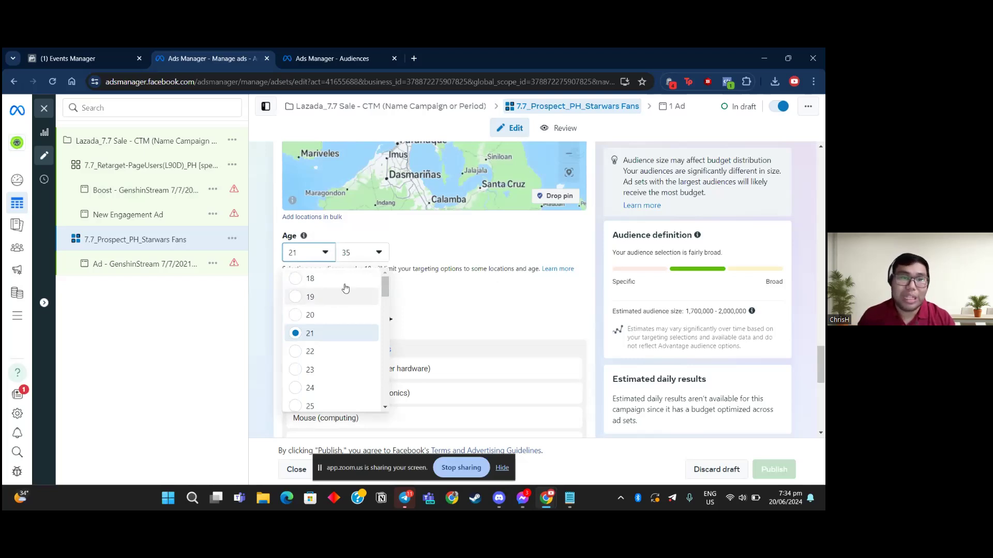
pyautogui.click(419, 244)
pyautogui.click(362, 253)
pyautogui.scroll(-3, 379, 331)
pyautogui.scroll(-5, 379, 332)
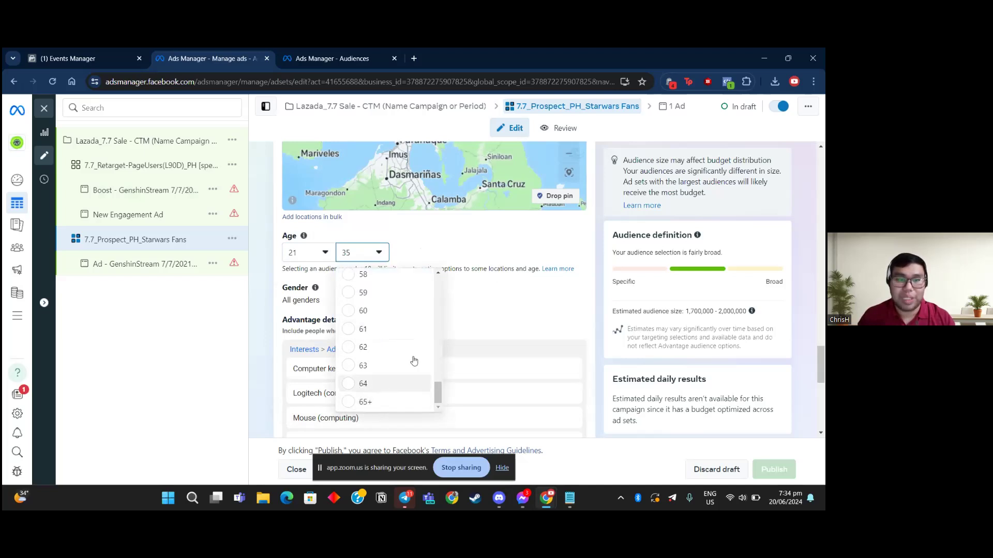
pyautogui.click(459, 245)
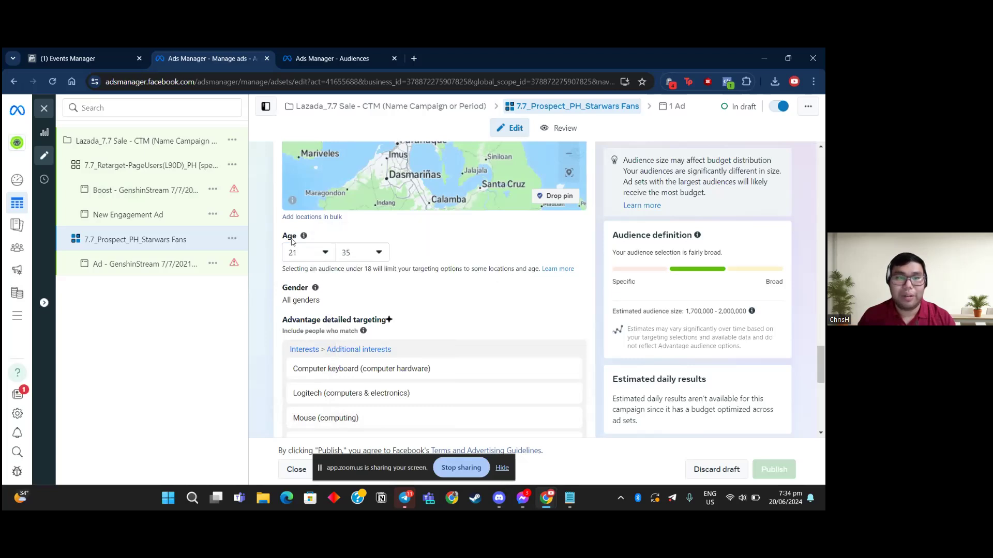
pyautogui.moveTo(302, 240)
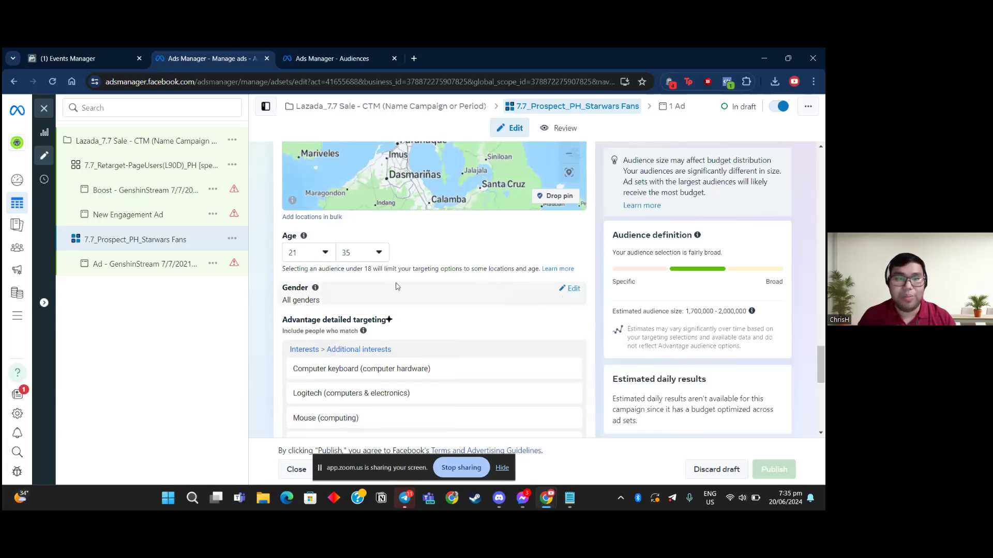
# - Examine the Metro Manila location settings and the surrounding area on the map alongside the age range
pyautogui.scroll(3, 382, 301)
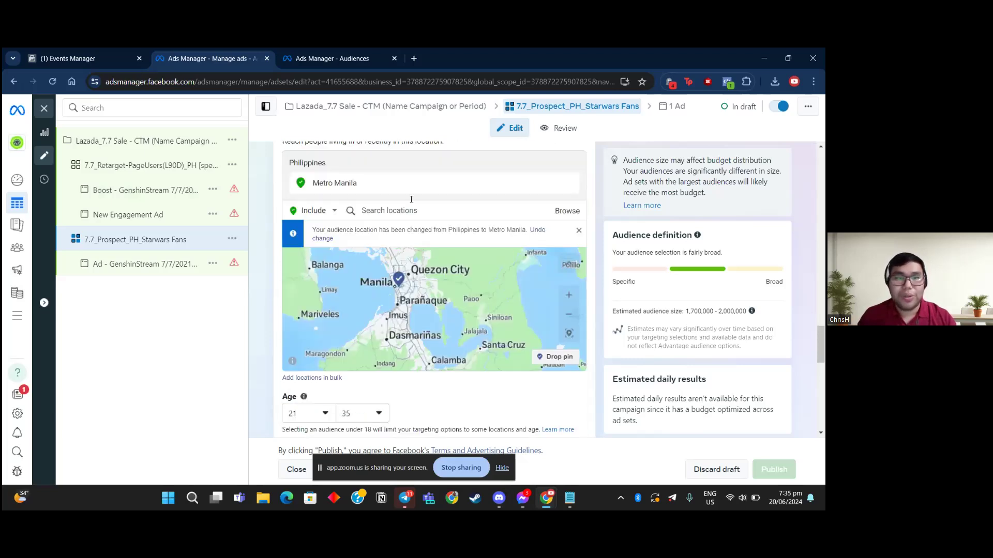
pyautogui.scroll(-1, 412, 199)
pyautogui.scroll(2, 328, 318)
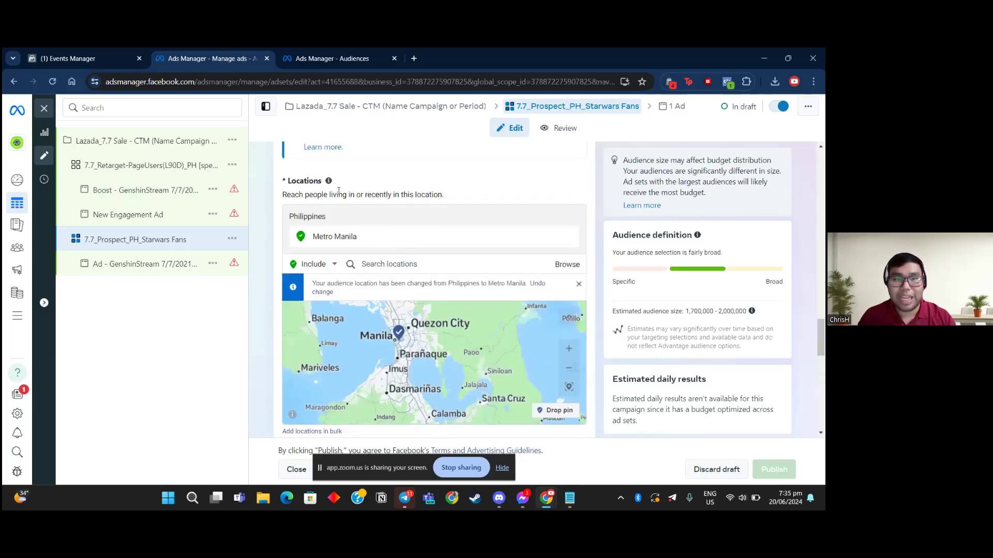
pyautogui.scroll(-2, 326, 269)
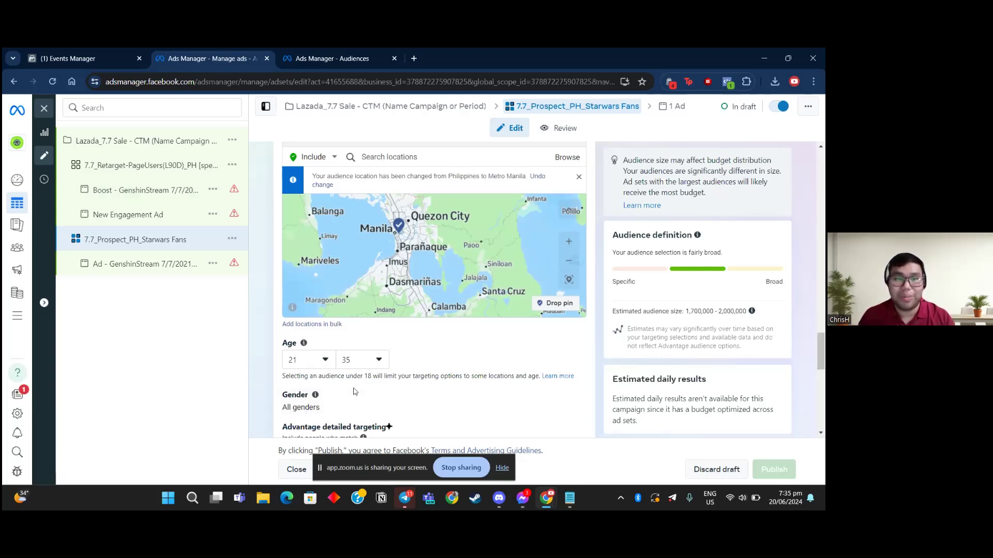
pyautogui.scroll(2, 336, 202)
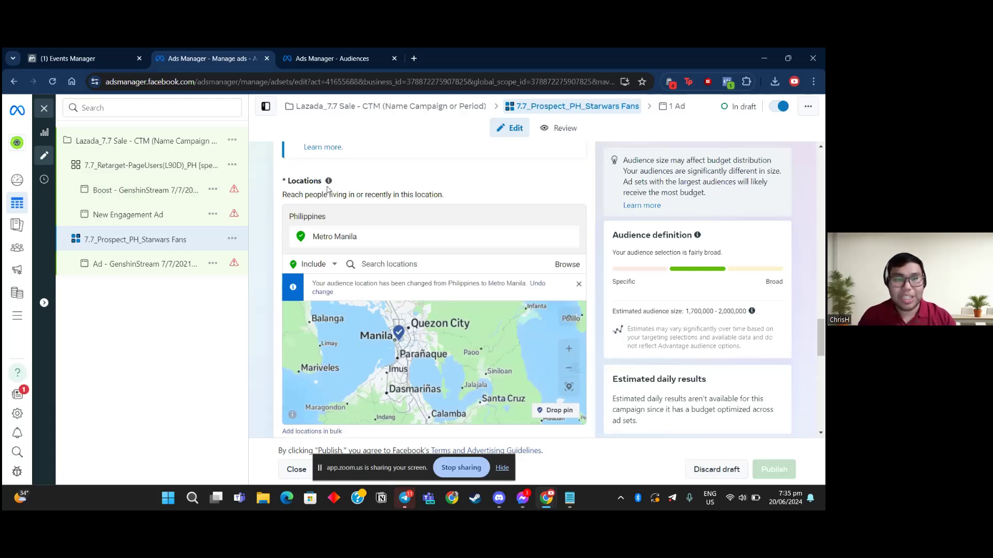
pyautogui.moveTo(329, 183)
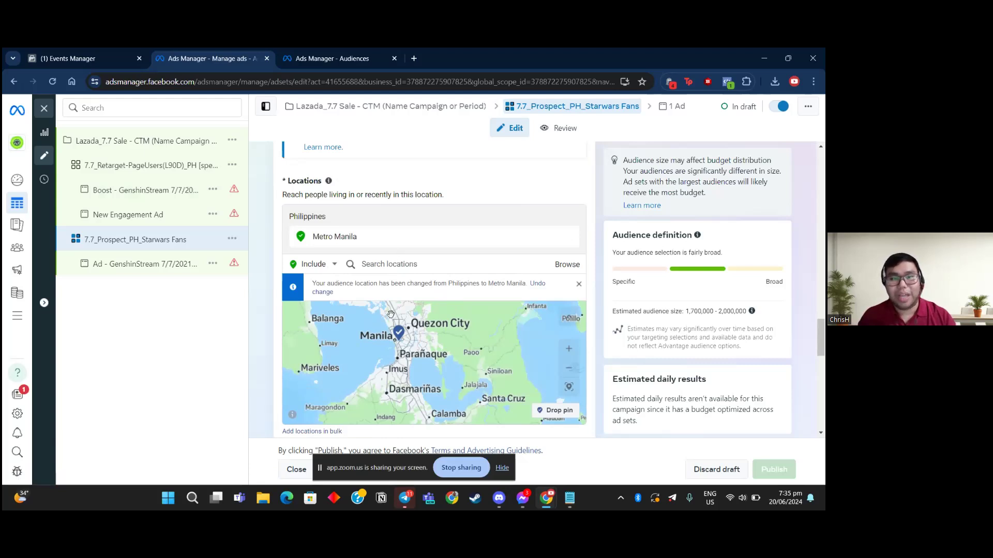
pyautogui.scroll(-2, 391, 315)
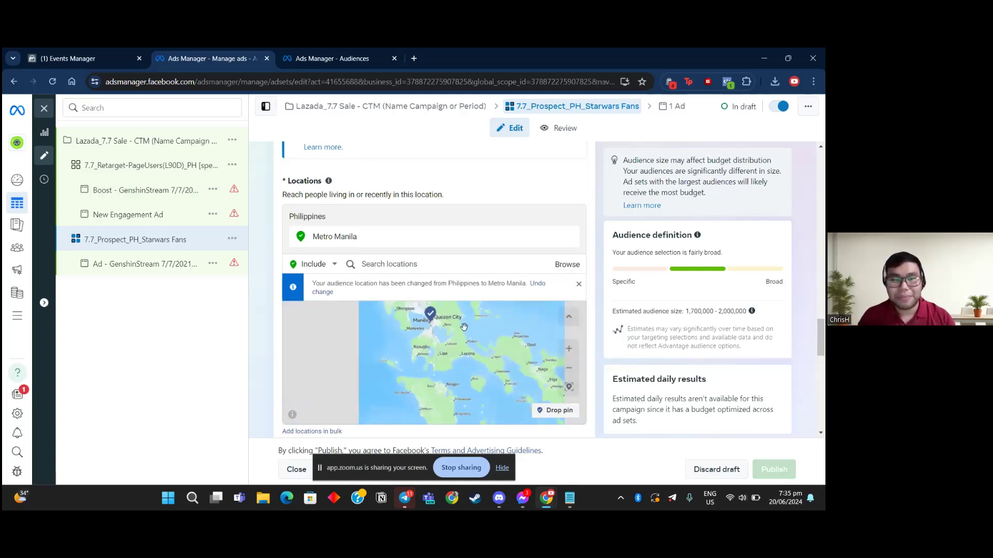
pyautogui.scroll(3, 268, 323)
# - Review the detailed targeting interests, checking the descriptions of Computer keyboard and Star Wars
pyautogui.scroll(-8, 379, 213)
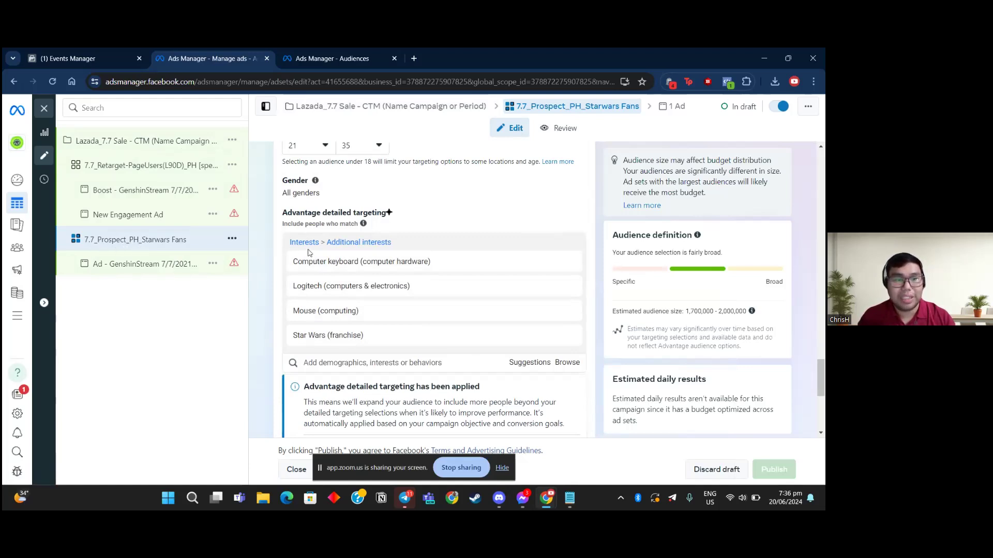
pyautogui.moveTo(355, 265)
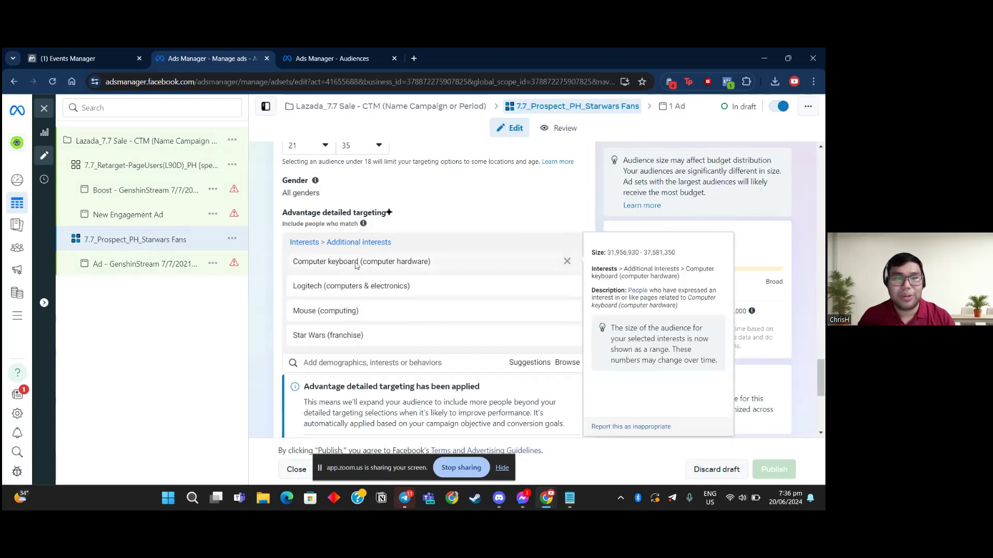
pyautogui.moveTo(344, 339)
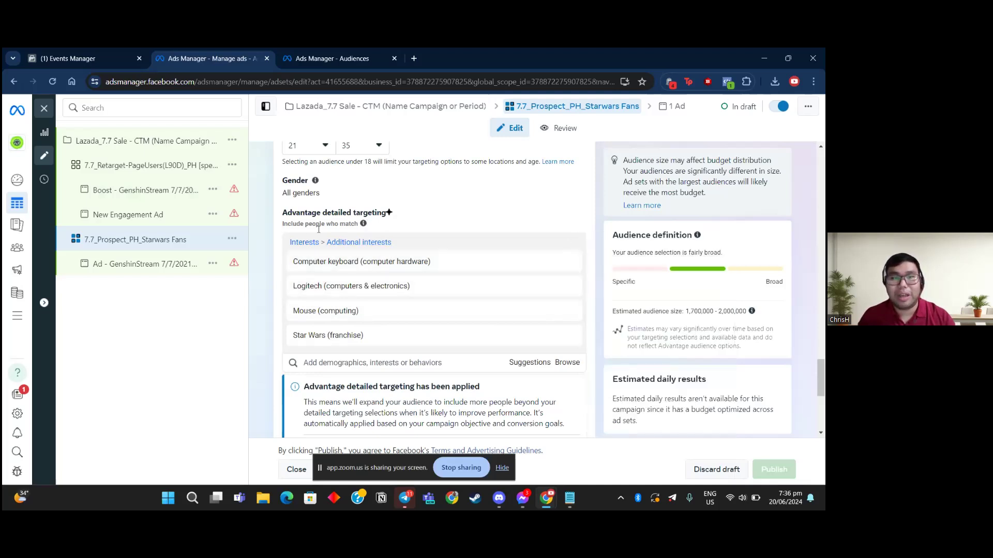
pyautogui.moveTo(364, 226)
# - Browse the Demographics, Interests and Behaviors categories available for detailed targeting without adding any
pyautogui.click(569, 363)
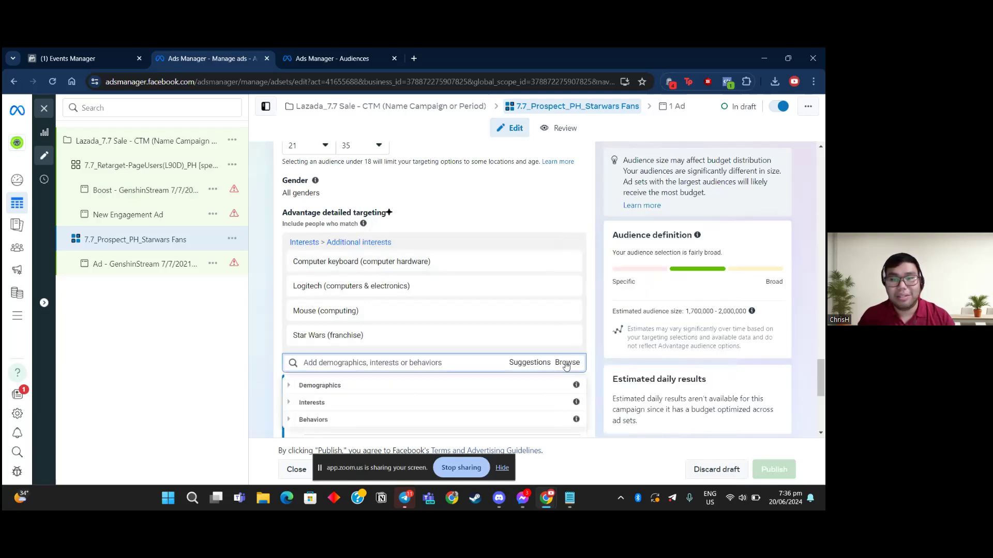
pyautogui.scroll(-1, 487, 365)
pyautogui.click(290, 333)
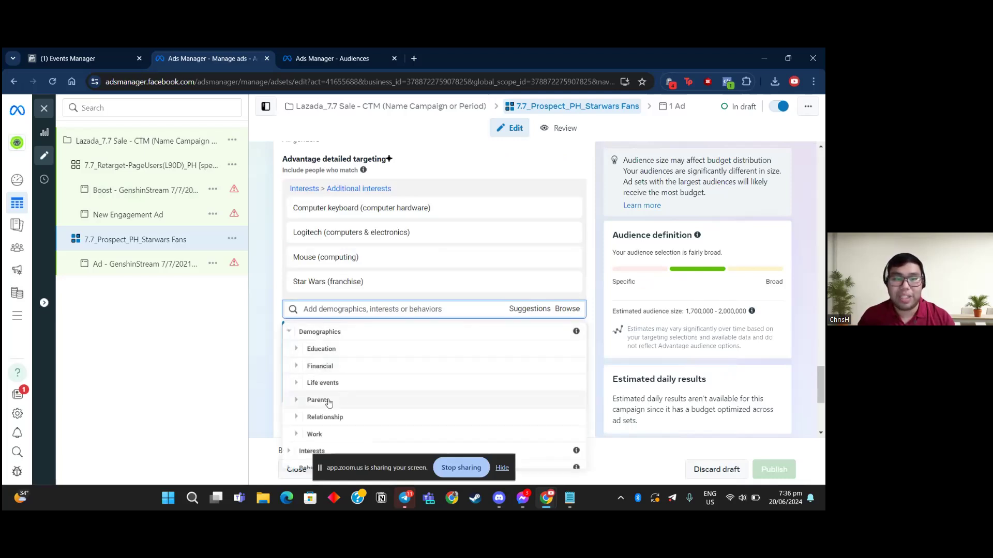
pyautogui.click(289, 332)
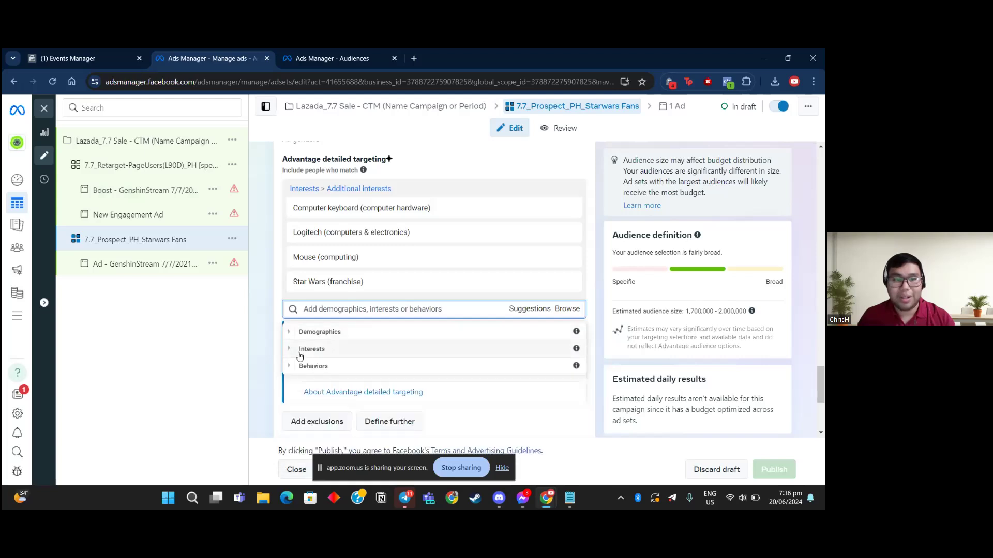
pyautogui.click(289, 351)
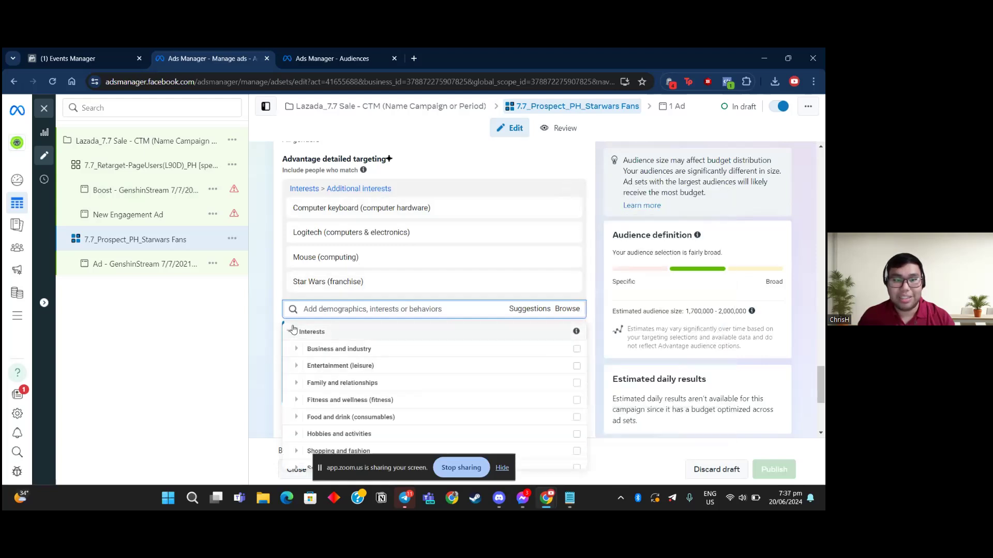
pyautogui.click(286, 334)
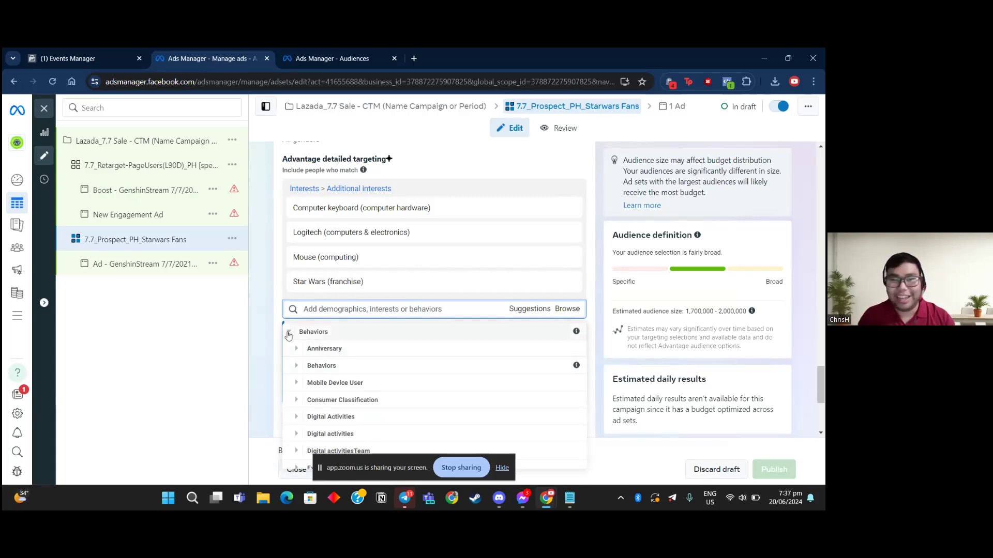
pyautogui.click(393, 331)
pyautogui.click(276, 372)
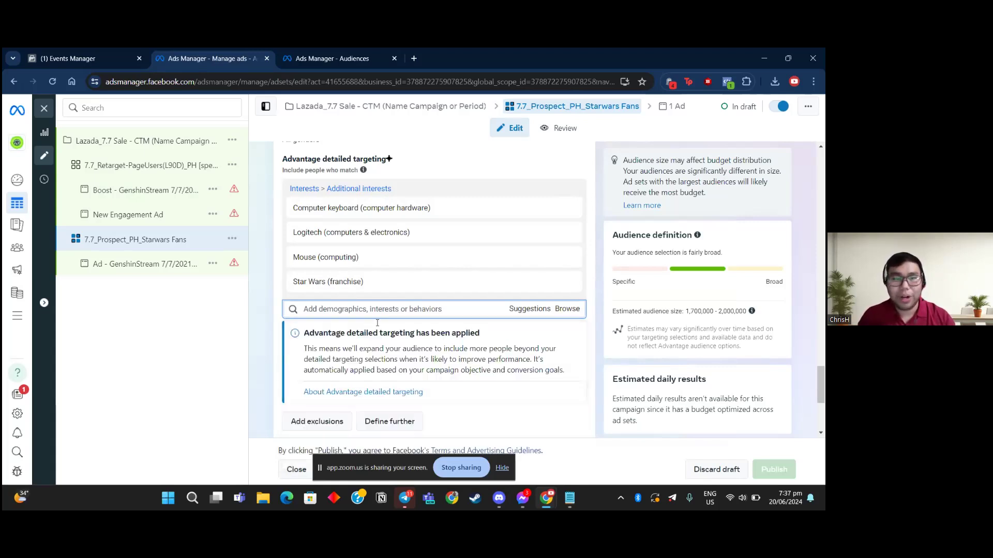
# - Examine the detailed targeting expansion note, the exclusion options and the Languages setting of the prospecting ad set
pyautogui.scroll(-1, 339, 383)
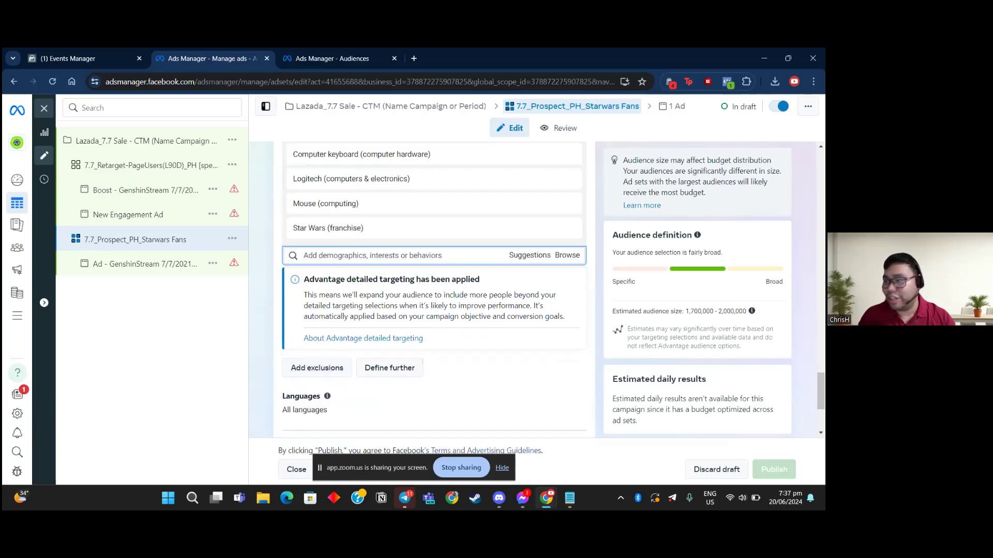
pyautogui.scroll(-2, 319, 362)
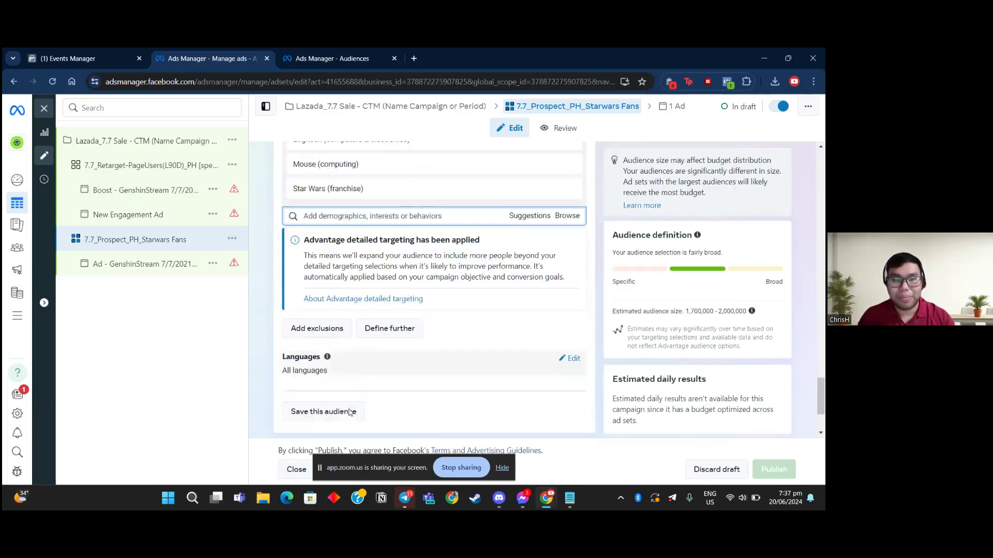
pyautogui.moveTo(327, 291)
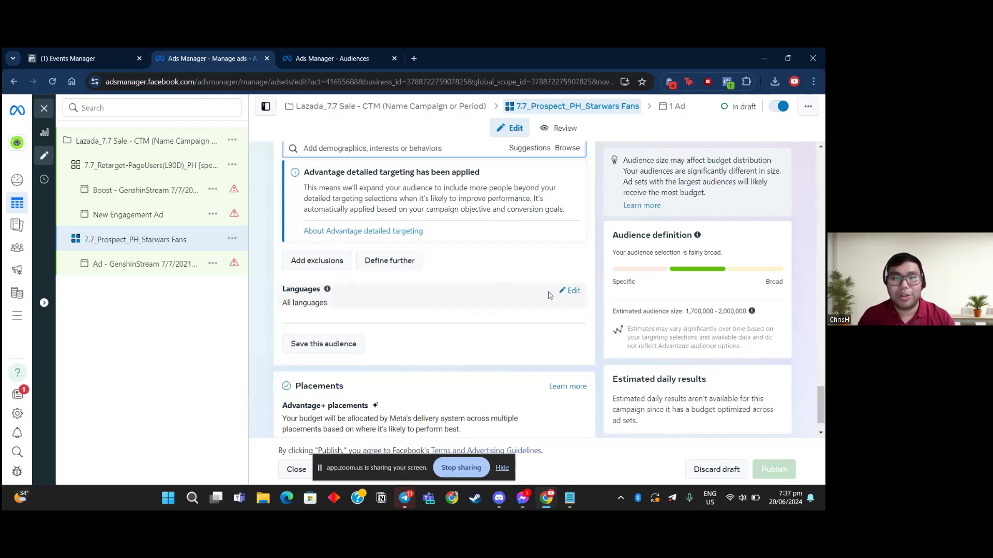
pyautogui.scroll(-1, 504, 292)
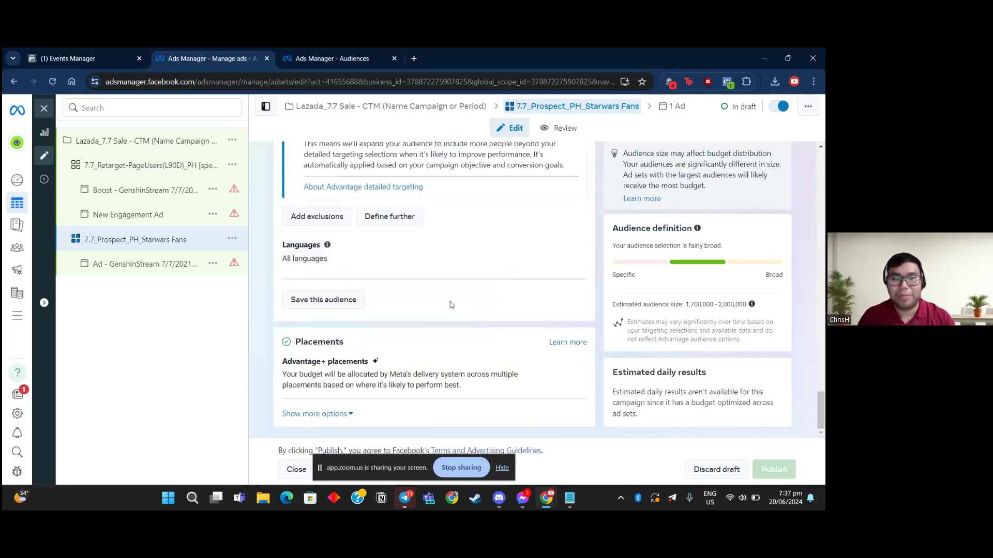
# - Review the ad set's budget, schedule, location, age and gender settings through to its placements
pyautogui.scroll(4, 450, 305)
pyautogui.scroll(5, 467, 342)
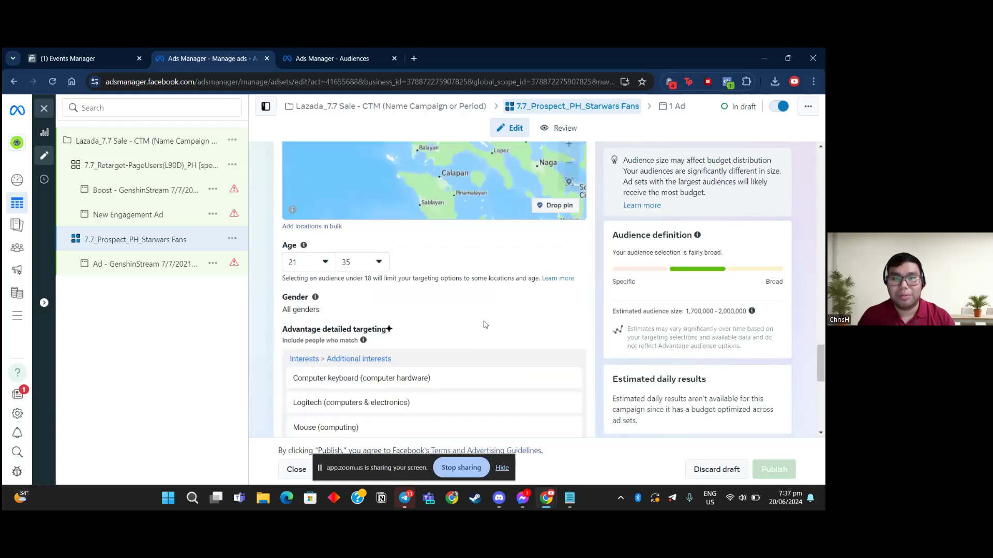
pyautogui.scroll(1, 467, 311)
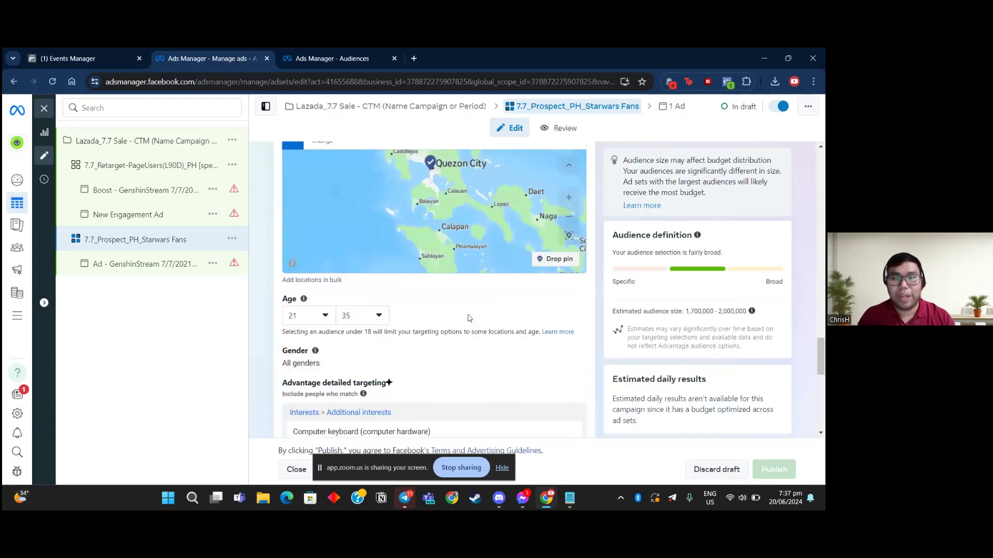
pyautogui.scroll(6, 469, 318)
pyautogui.scroll(5, 434, 333)
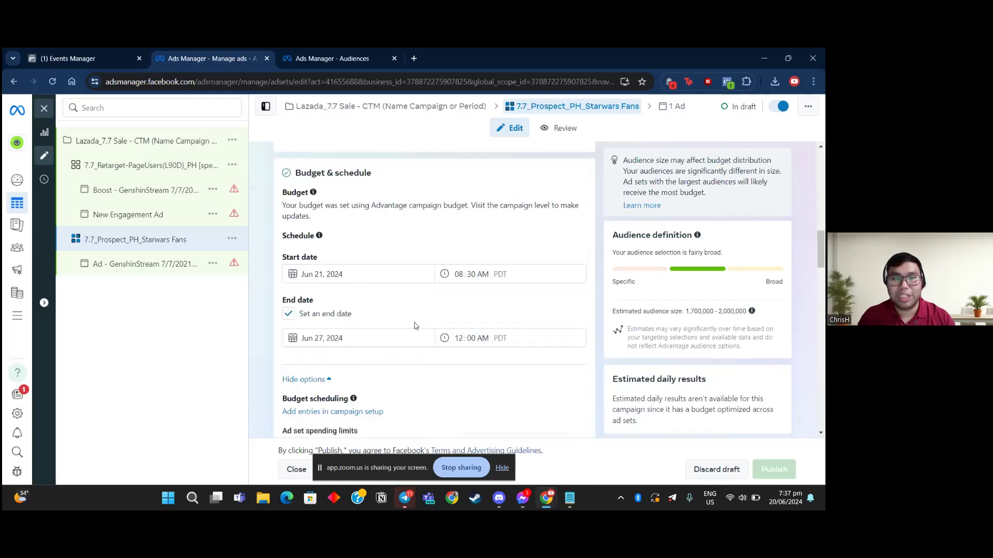
pyautogui.scroll(-8, 440, 383)
pyautogui.scroll(-10, 441, 383)
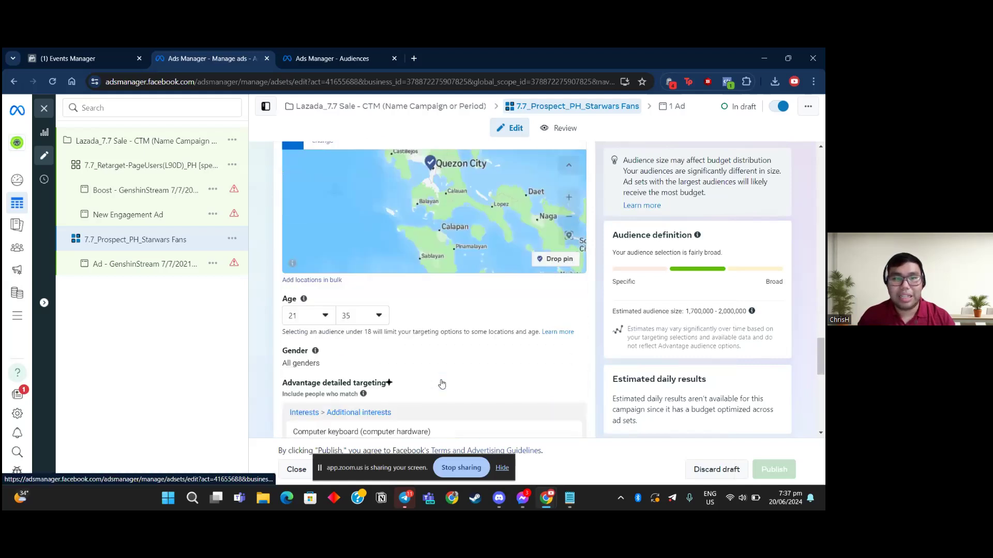
pyautogui.scroll(-3, 385, 315)
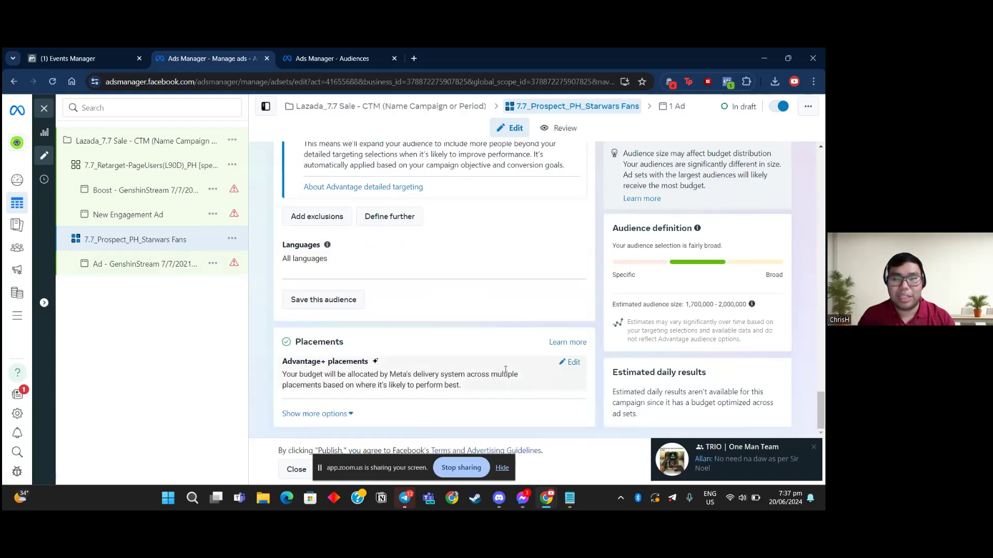
# - Open the ad set's placements for editing and switch them to Manual placements
pyautogui.click(572, 362)
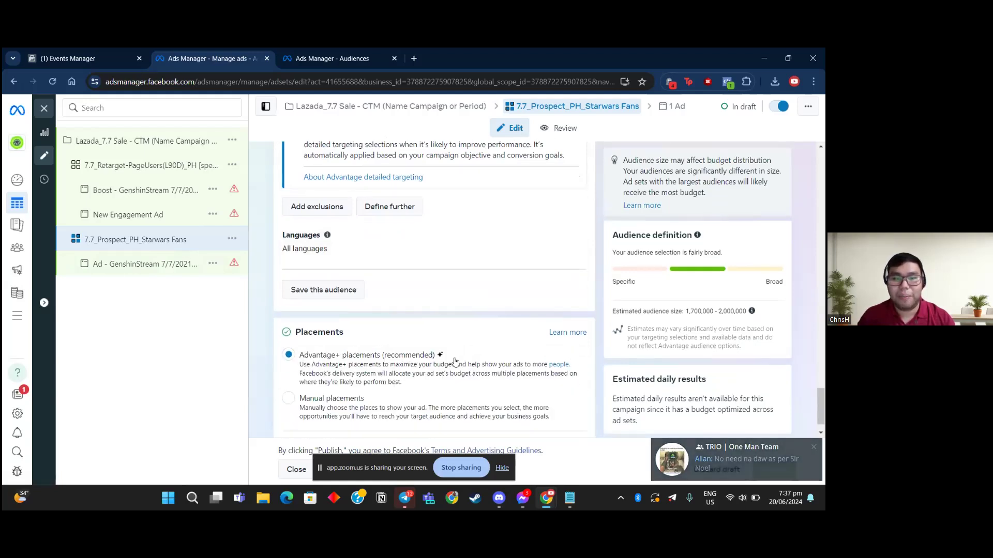
pyautogui.scroll(-1, 455, 363)
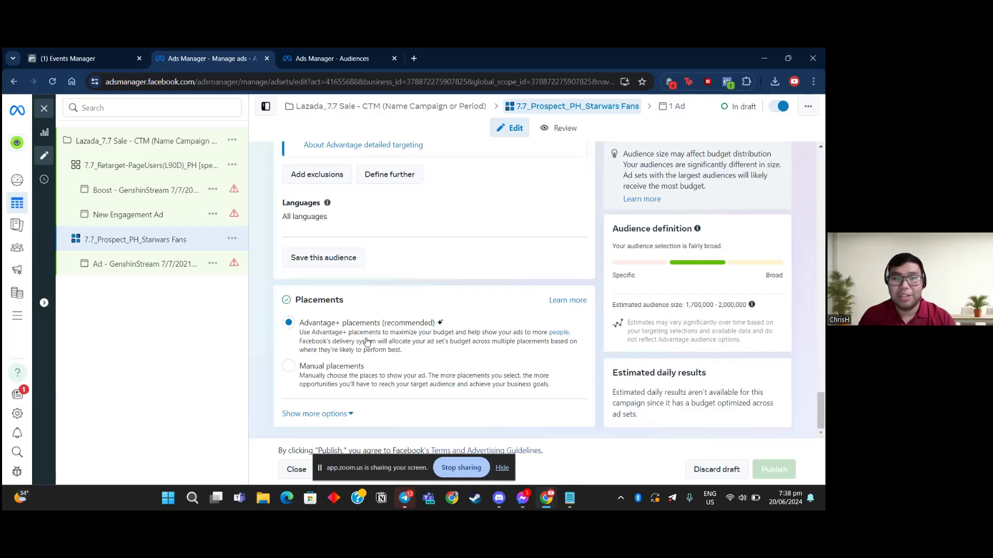
pyautogui.click(291, 366)
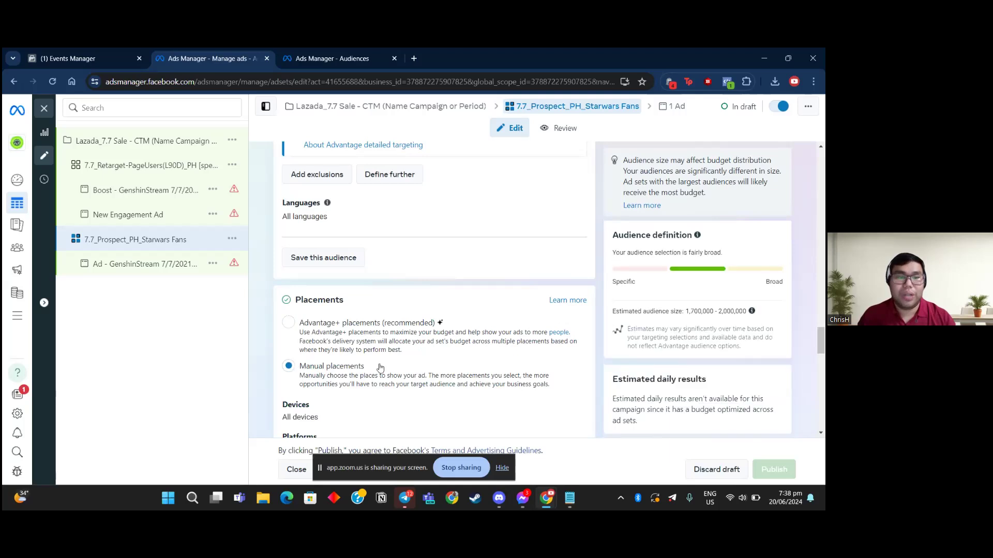
# - Examine the Mobile and Desktop device options and the platforms available under manual placements
pyautogui.scroll(-1, 380, 362)
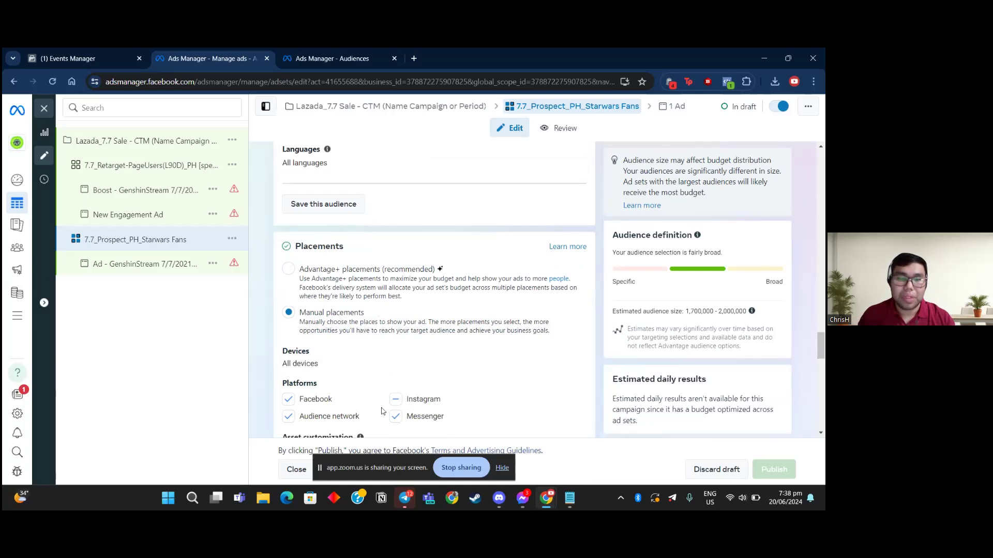
pyautogui.scroll(-2, 390, 392)
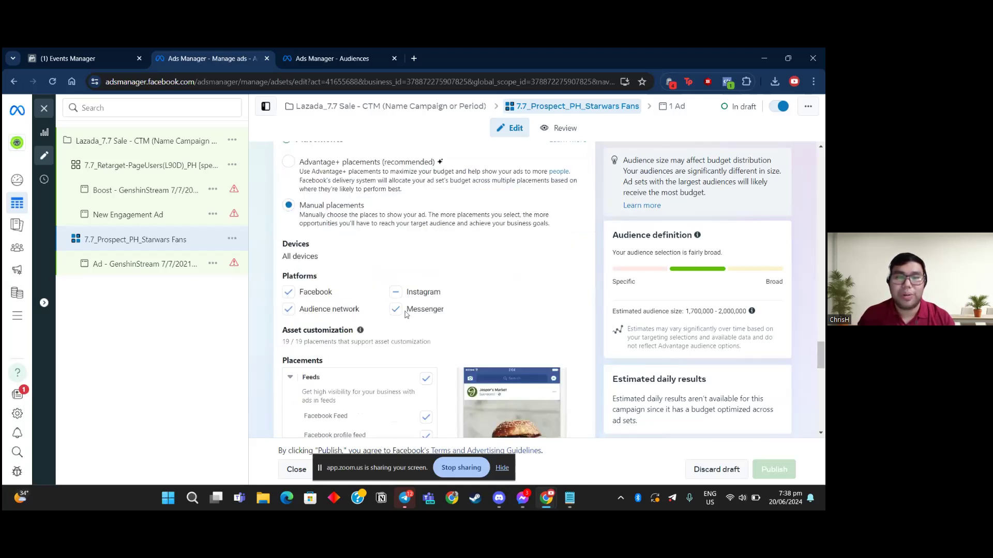
pyautogui.scroll(1, 379, 277)
pyautogui.scroll(-1, 338, 357)
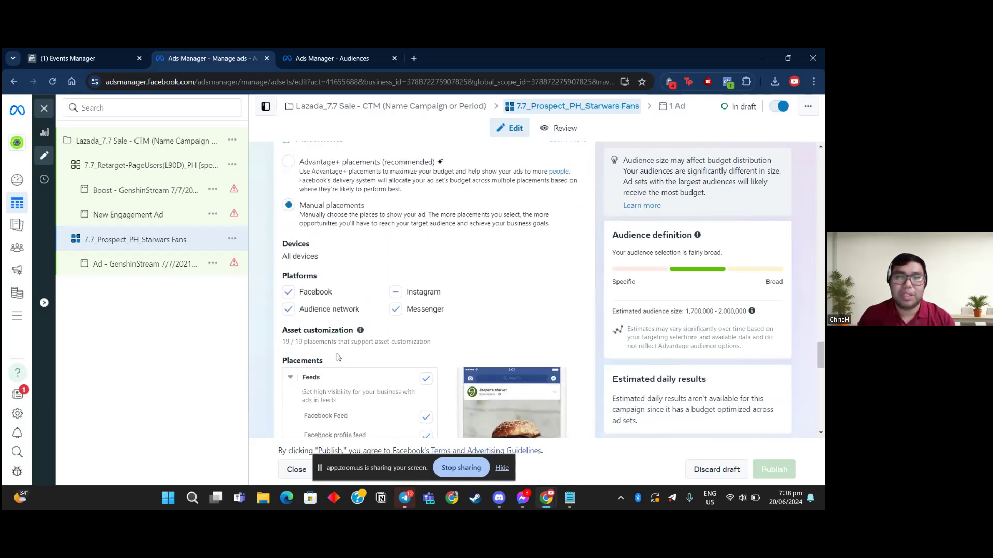
pyautogui.click(572, 246)
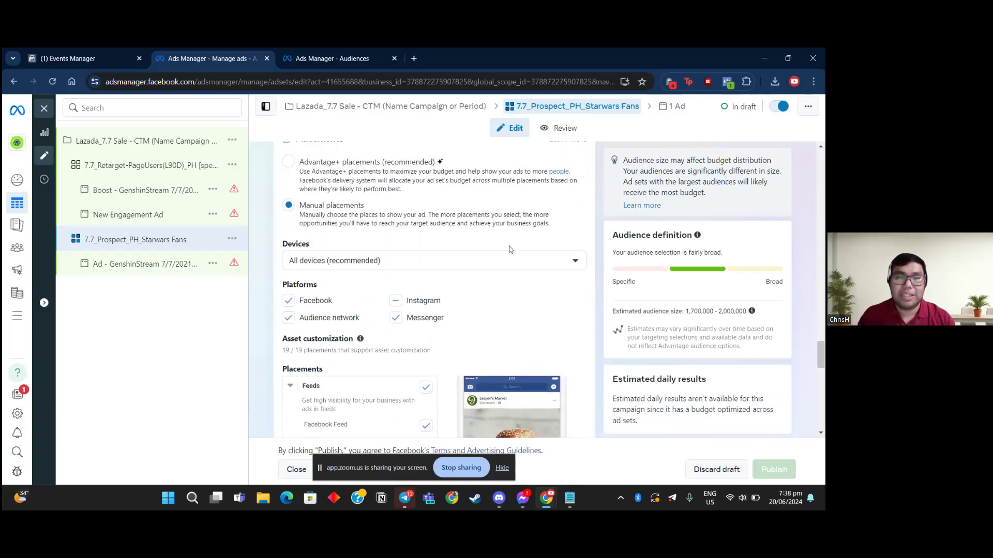
pyautogui.click(450, 261)
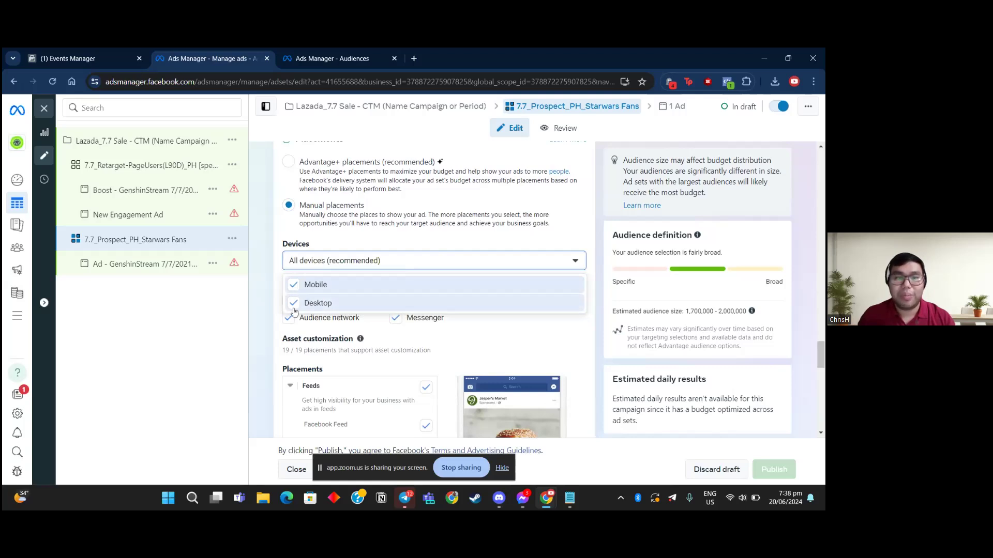
pyautogui.click(313, 262)
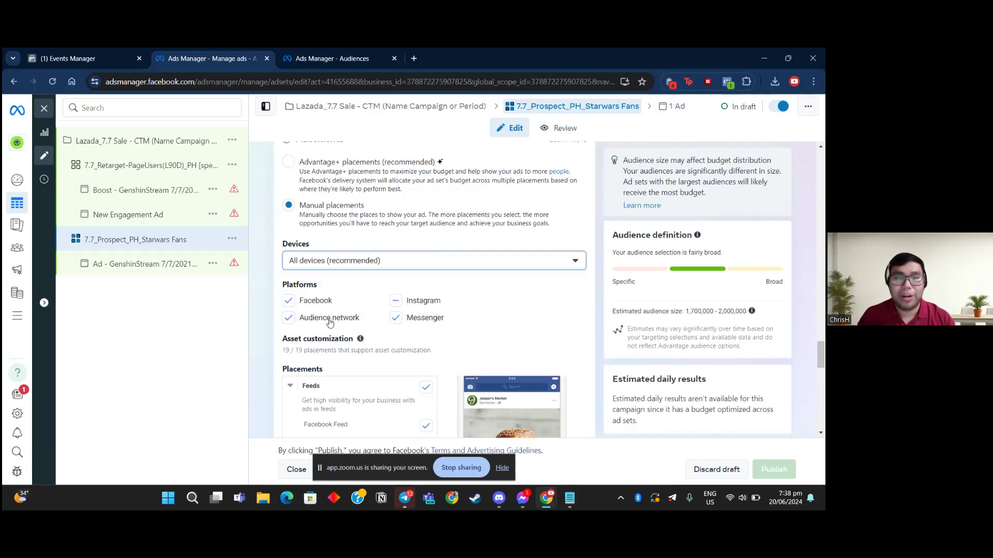
pyautogui.scroll(1, 331, 324)
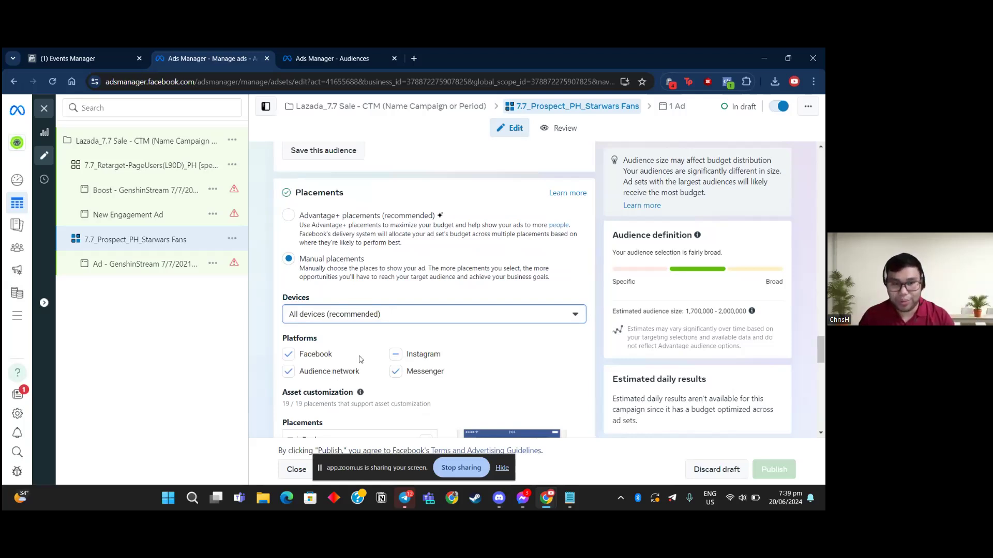
pyautogui.scroll(-1, 354, 340)
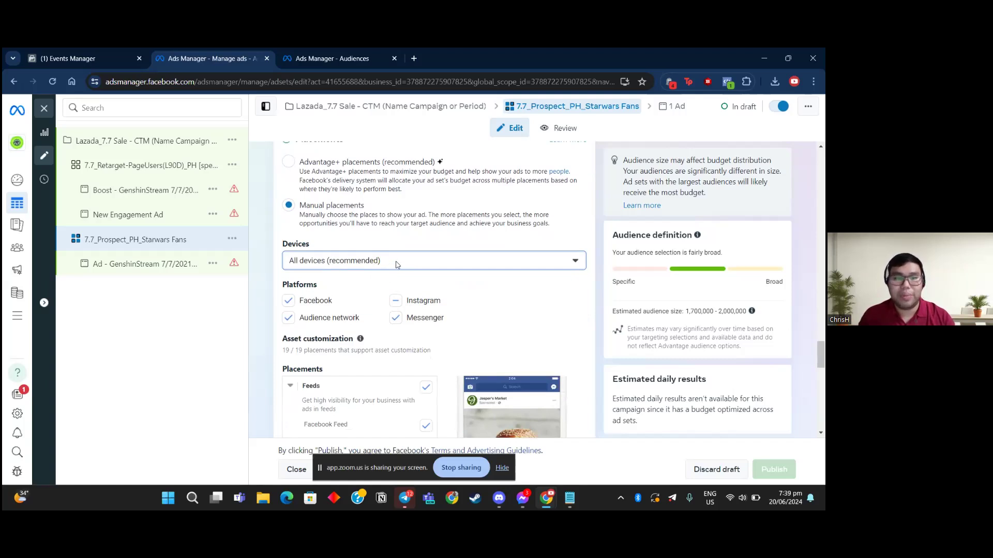
pyautogui.click(396, 301)
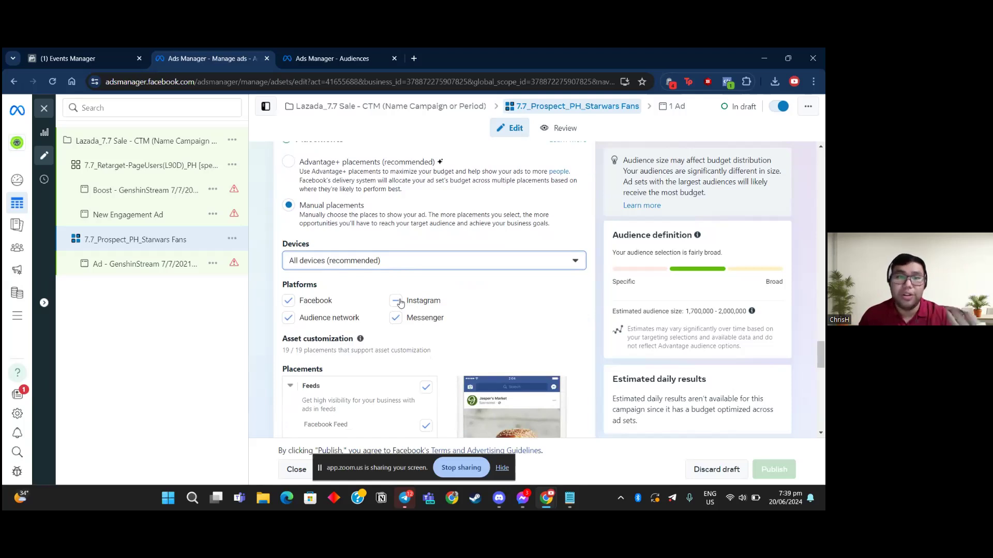
# - Review the individual Feeds placements, collapse that group, and examine the Stories and Reels placements
pyautogui.scroll(-2, 444, 312)
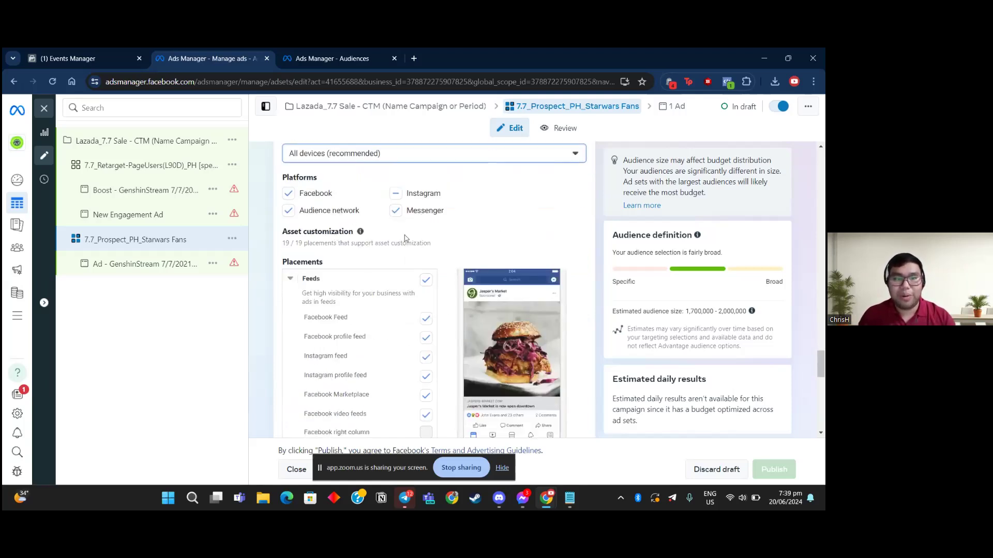
pyautogui.scroll(-1, 404, 235)
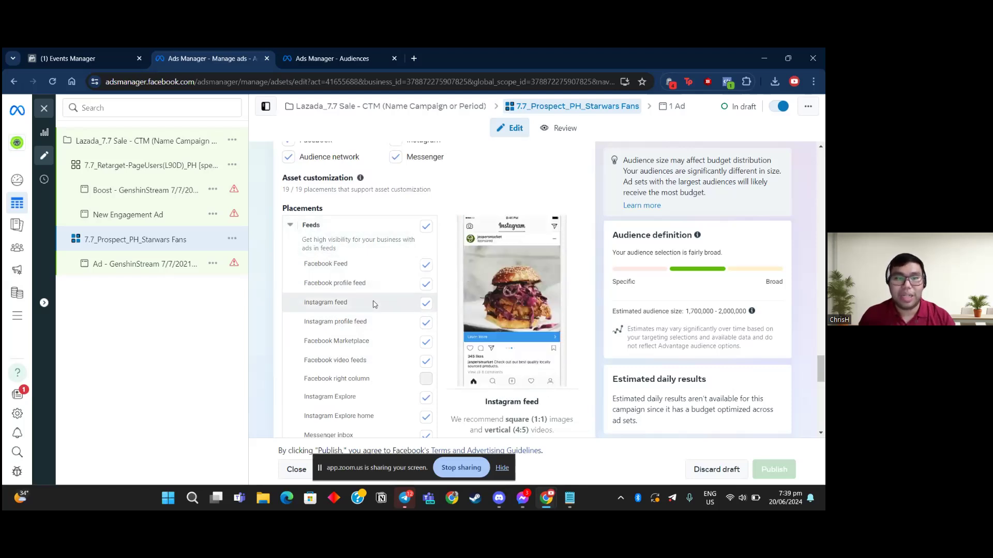
pyautogui.scroll(-2, 392, 341)
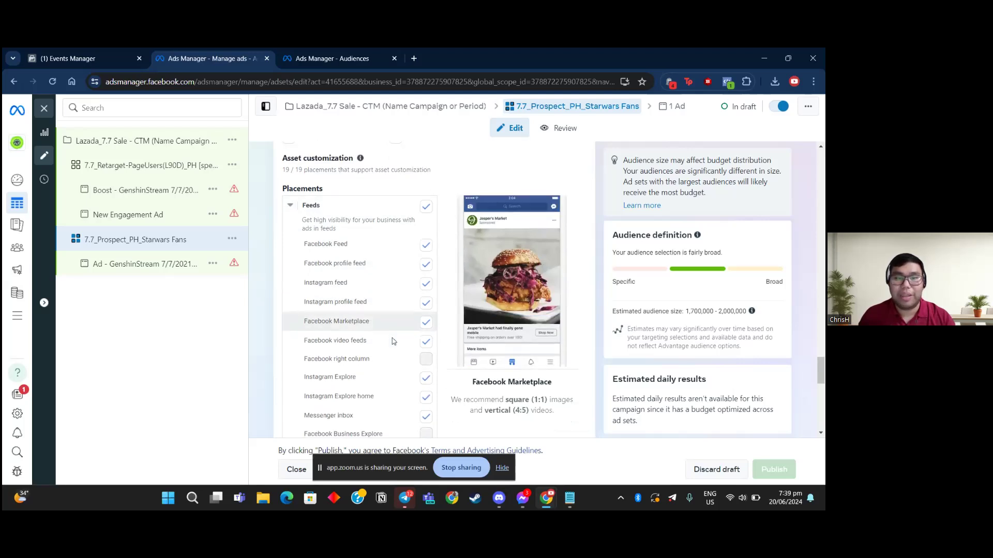
pyautogui.scroll(2, 368, 306)
pyautogui.click(290, 225)
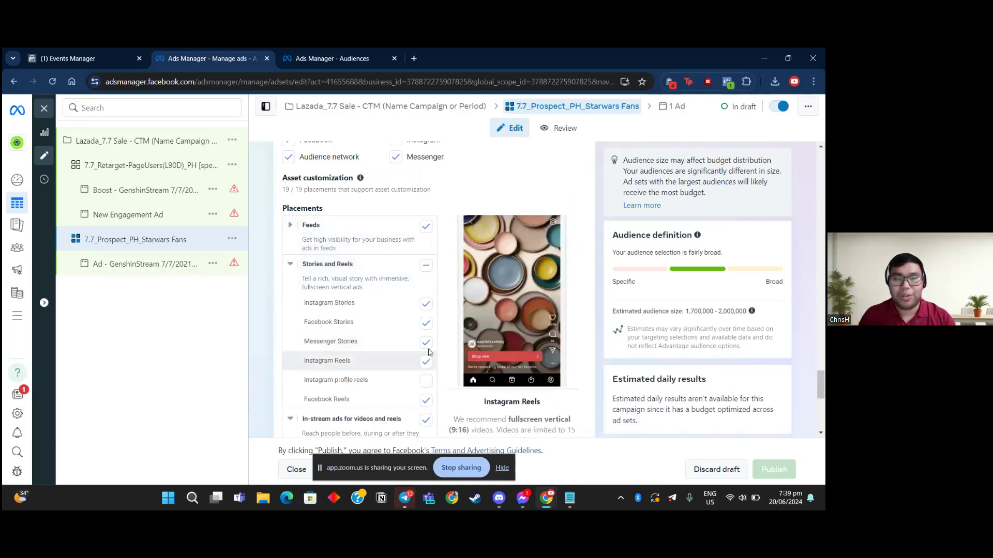
pyautogui.scroll(5, 360, 274)
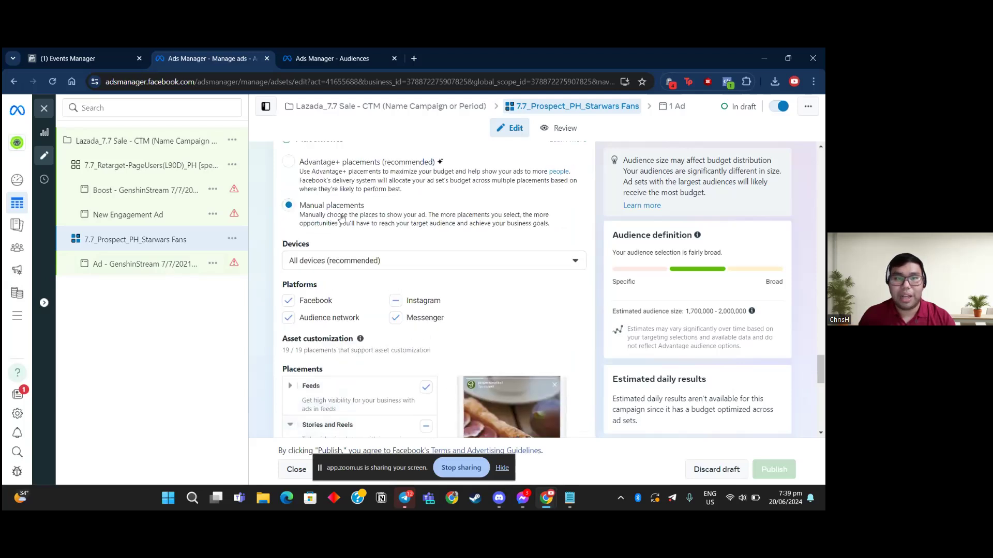
pyautogui.scroll(-5, 343, 300)
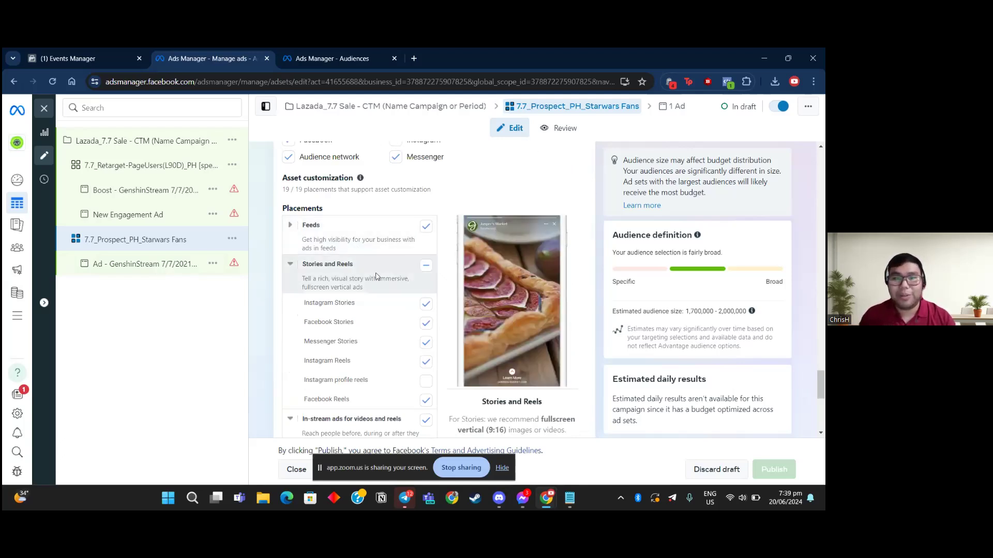
# - Review the manual placement choices from devices and platforms down to Search results, Messages, and Apps and sites
pyautogui.scroll(2, 376, 277)
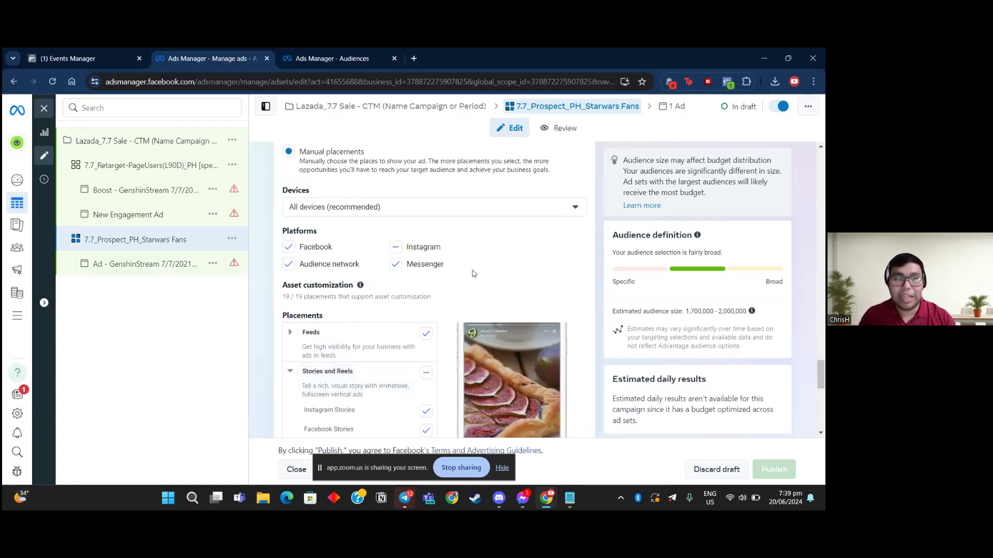
pyautogui.scroll(2, 473, 274)
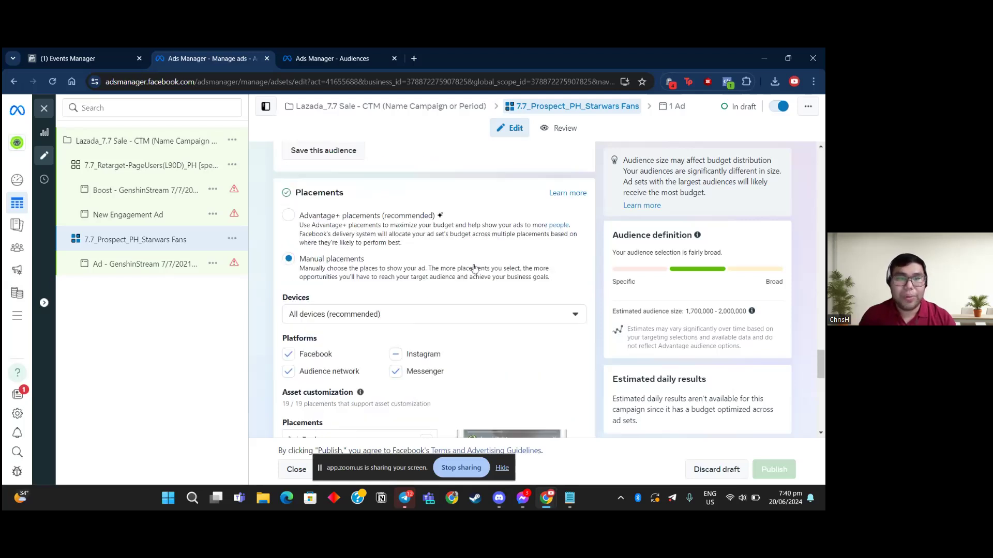
pyautogui.scroll(2, 473, 268)
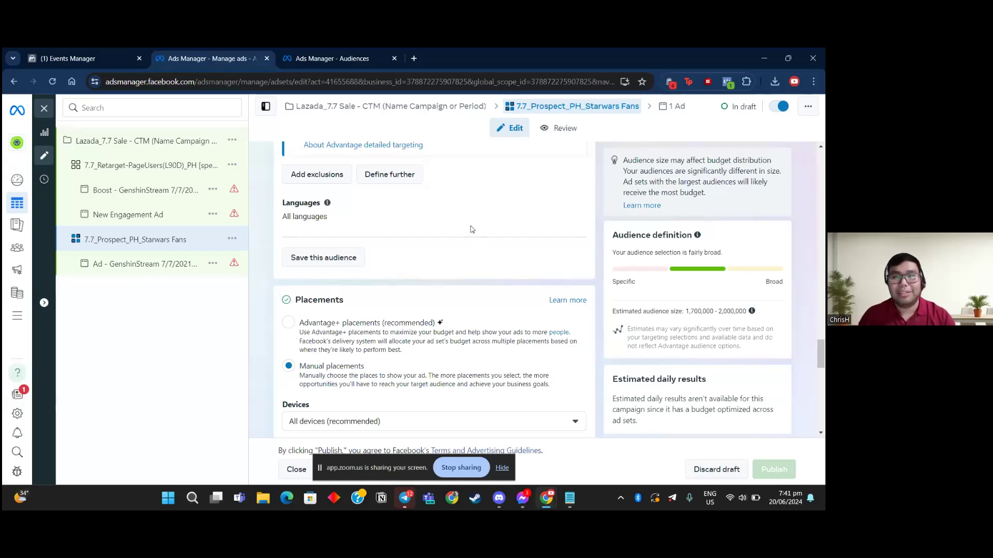
pyautogui.scroll(-10, 468, 233)
pyautogui.scroll(-4, 369, 345)
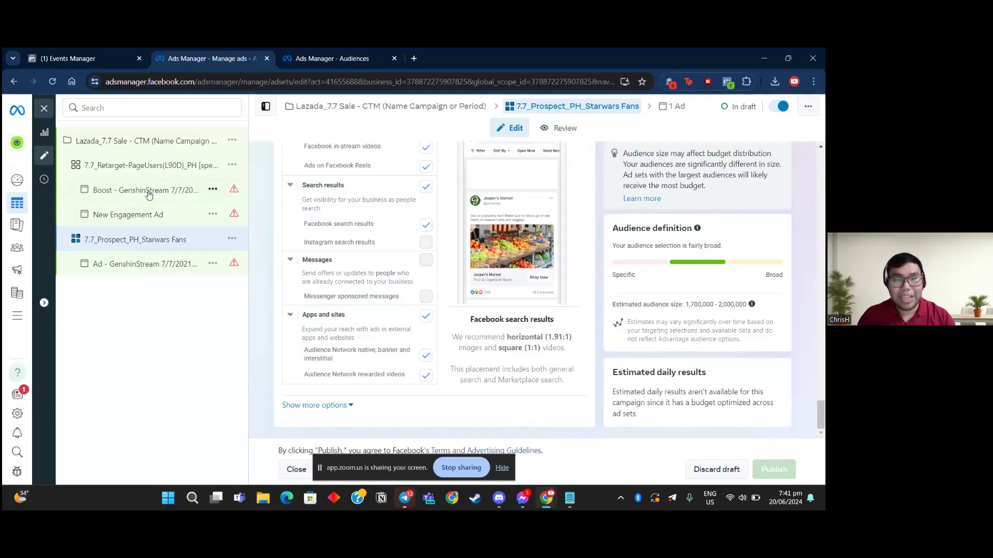
# - Revisit the campaign and the 7.7_Retarget-PageUsers(L90D)_PH ad set, and open its Boost - GenshinStream ad to view the setup and preview
pyautogui.click(178, 148)
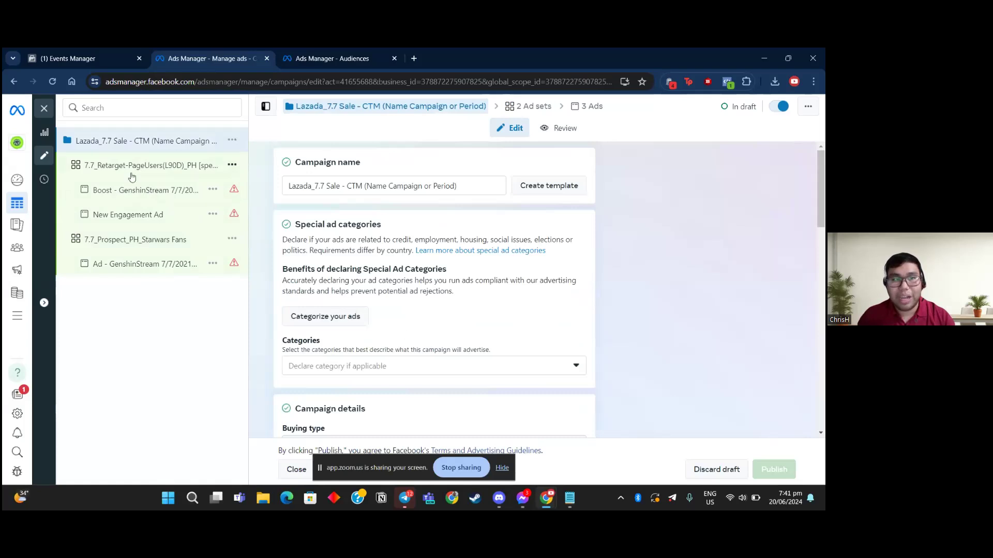
pyautogui.click(135, 168)
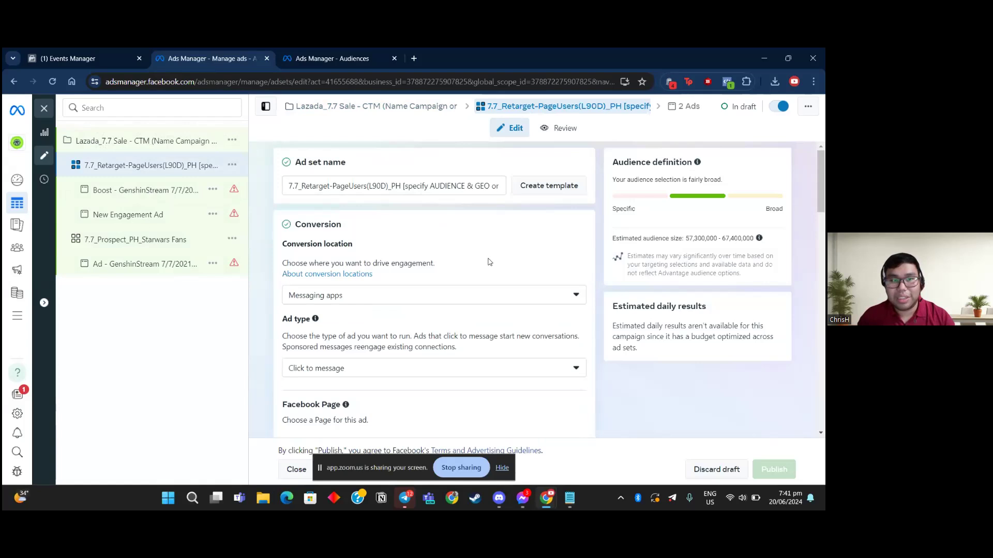
pyautogui.click(132, 190)
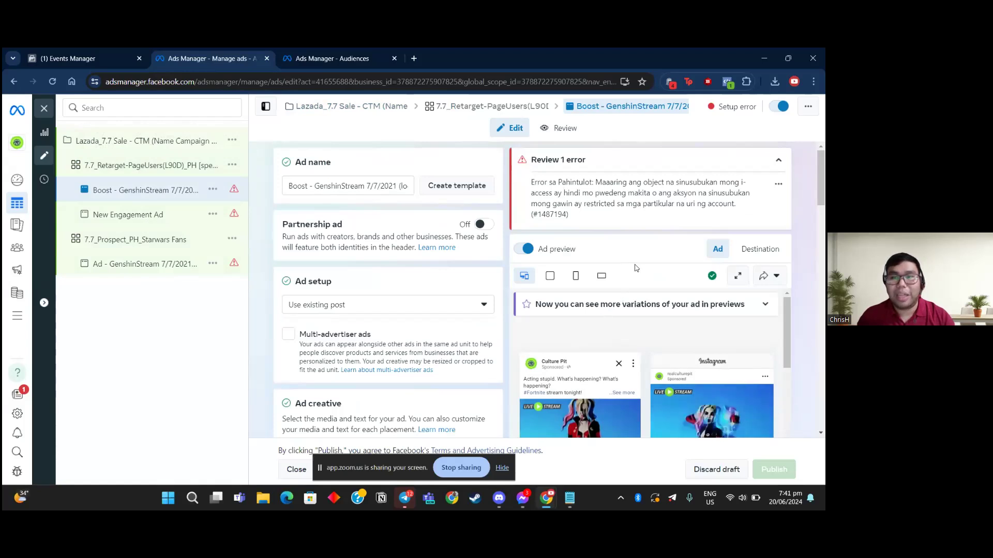
pyautogui.moveTo(564, 356)
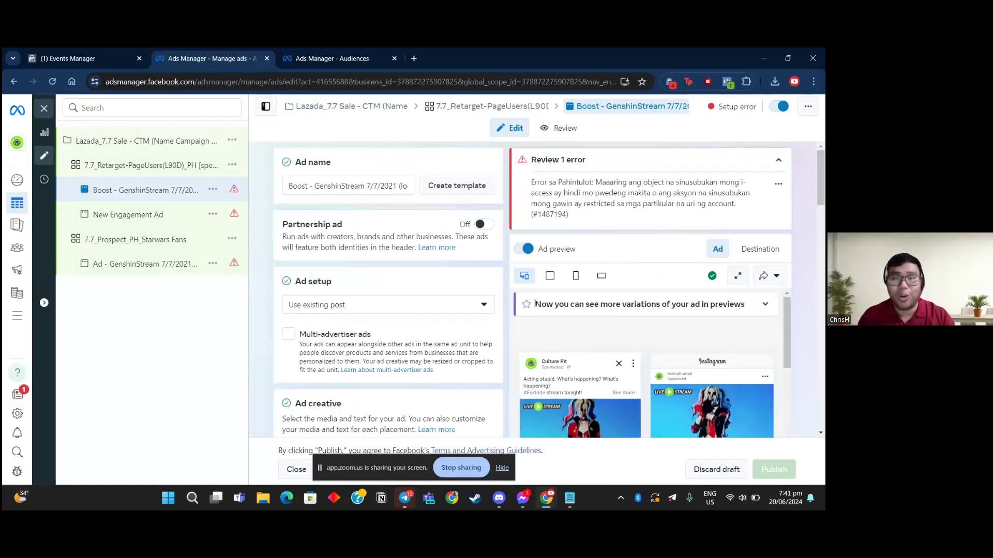
# - Collapse the Boost - GenshinStream ad's error notice, and leave the draft's editor for the campaigns list
pyautogui.click(778, 160)
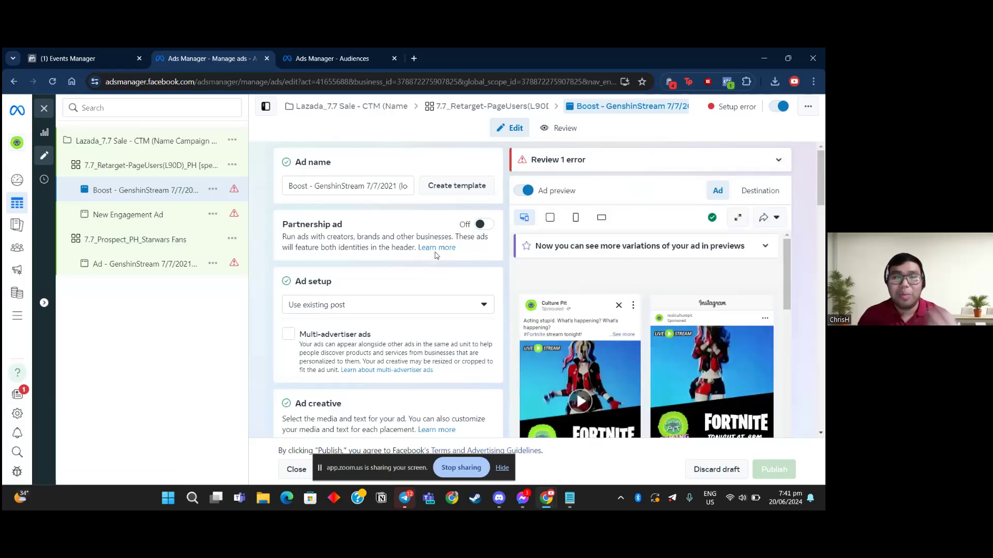
pyautogui.click(161, 147)
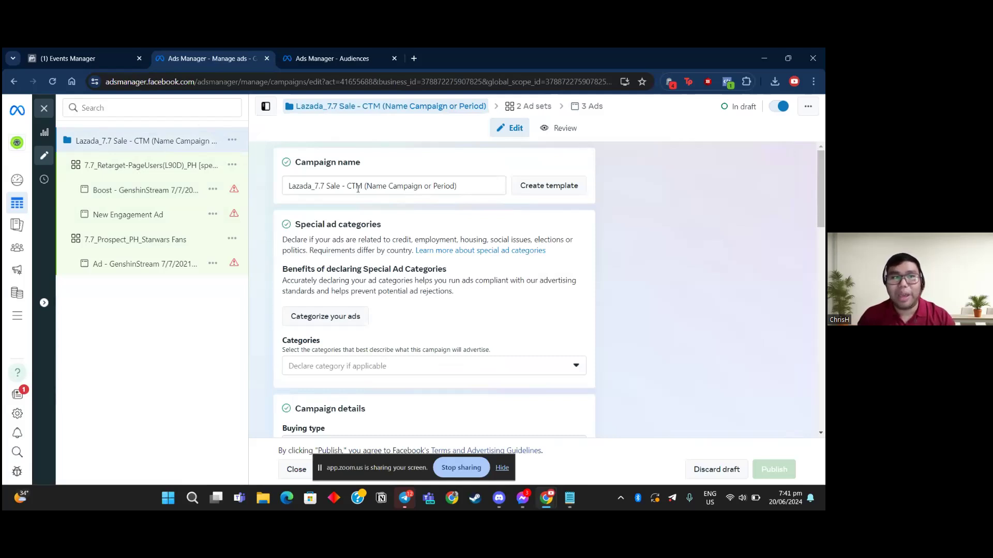
pyautogui.click(44, 108)
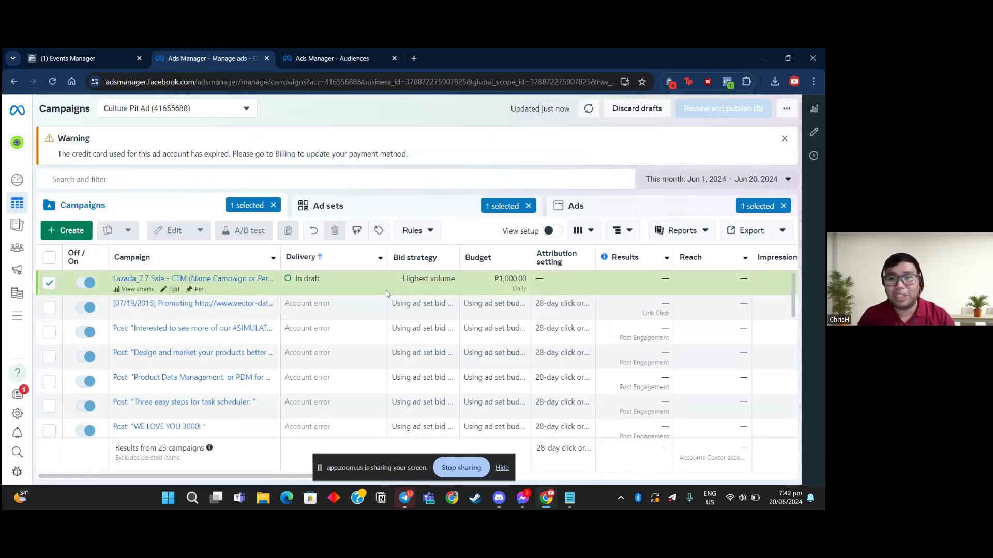
# - Widen the Campaign column in the campaigns list and the Ad set column in the ad sets list
pyautogui.moveTo(283, 259)
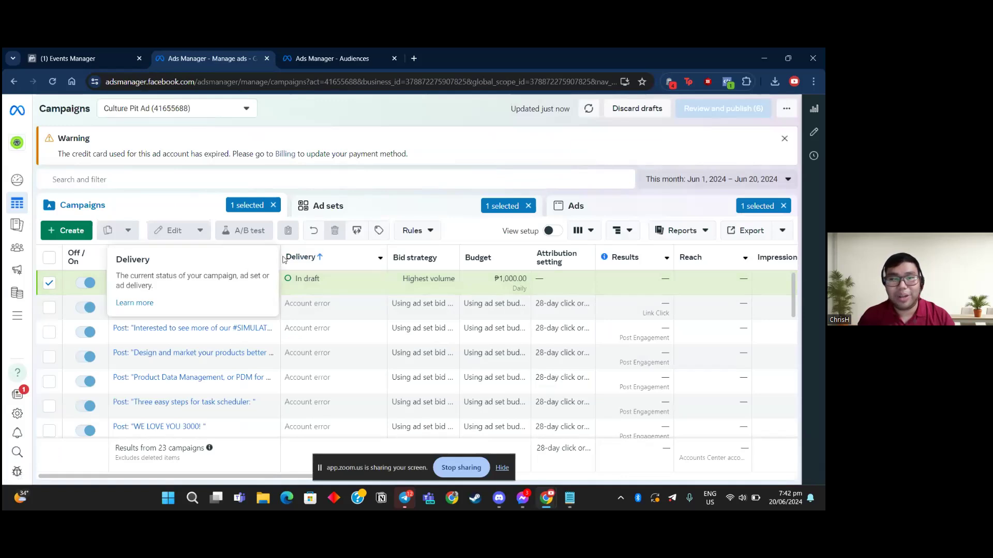
pyautogui.moveTo(279, 253); pyautogui.dragTo(334, 253)
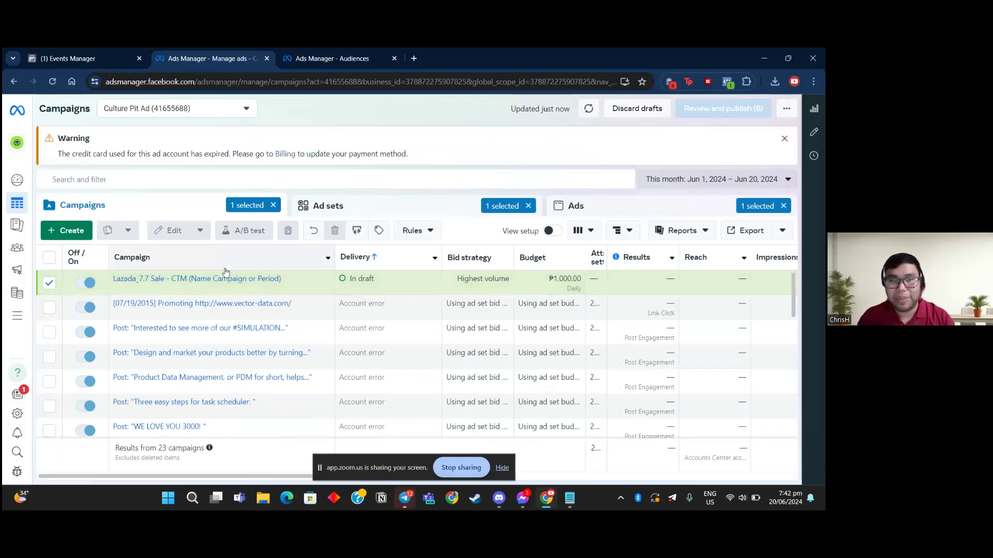
pyautogui.click(373, 205)
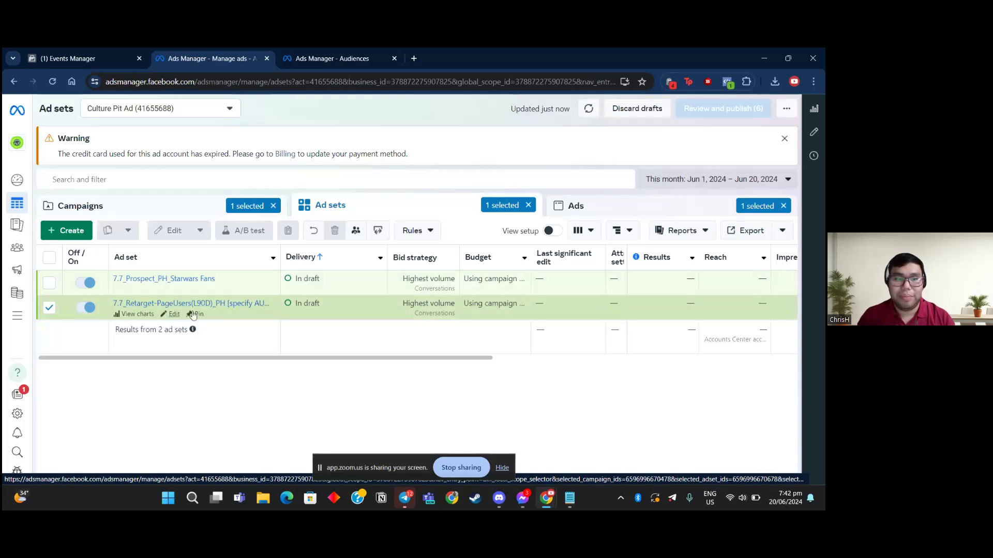
pyautogui.moveTo(278, 259); pyautogui.dragTo(369, 260)
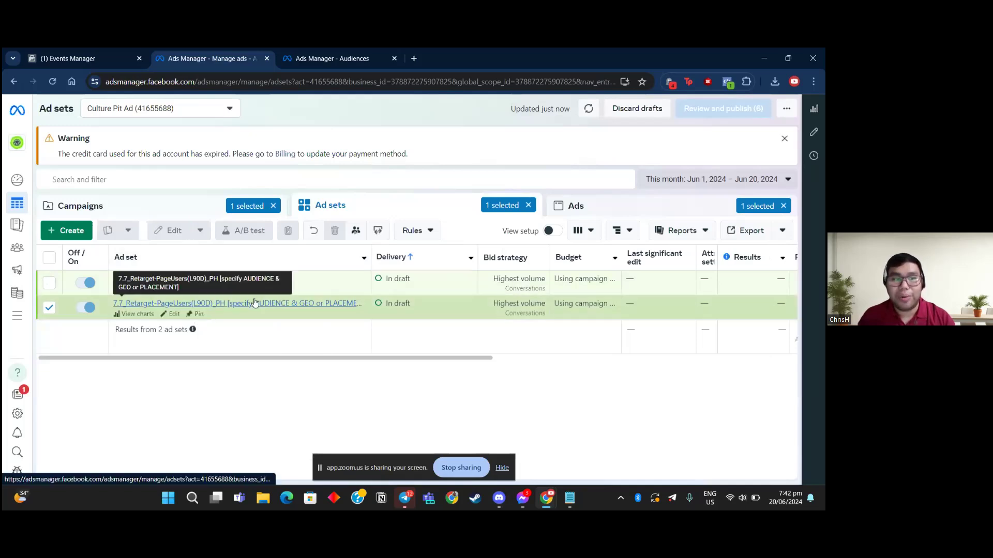
# - Reopen the draft from its 7.7_Retarget-PageUsers(L90D)_PH ad set, and check the activity history of the campaign and its Boost - GenshinStream ad
pyautogui.click(174, 315)
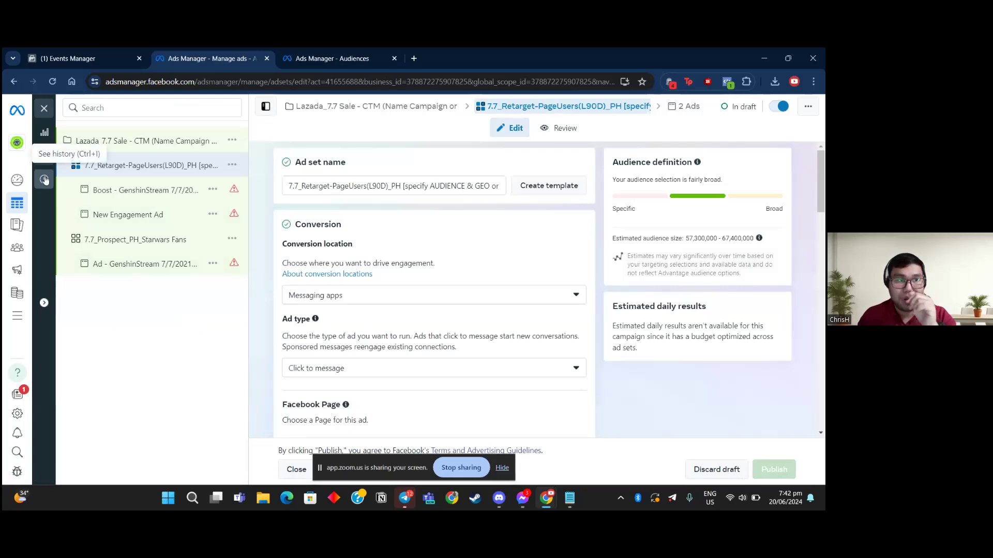
pyautogui.click(44, 108)
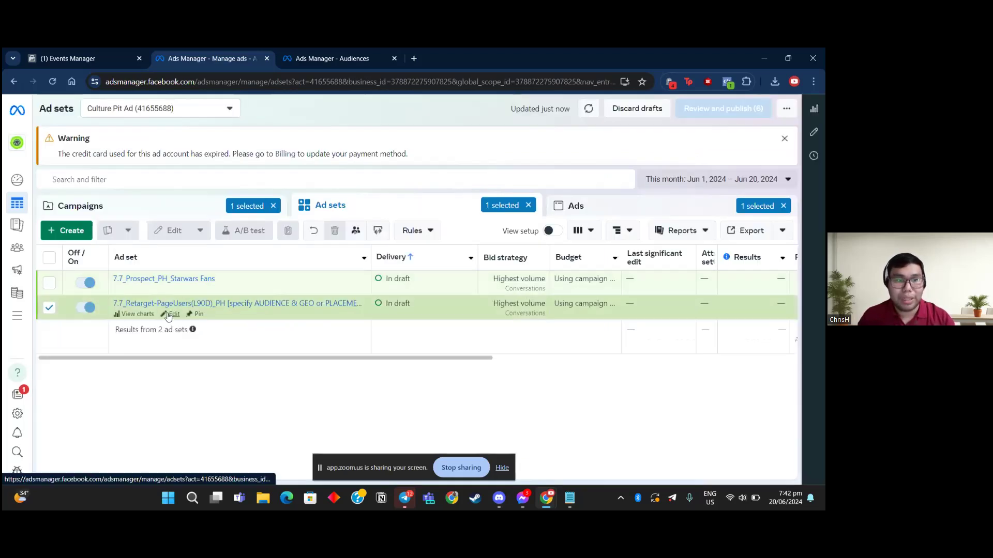
pyautogui.click(168, 317)
pyautogui.click(144, 142)
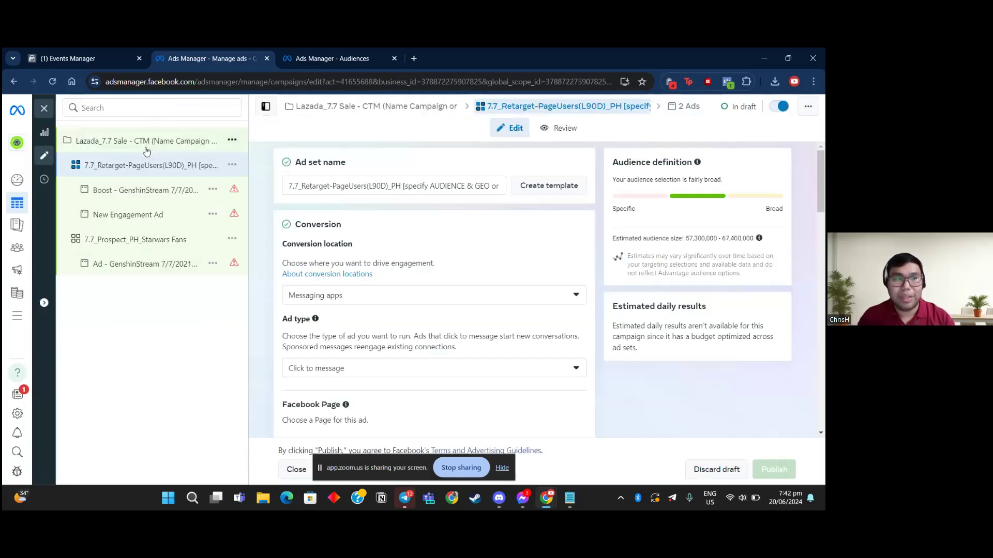
pyautogui.click(48, 184)
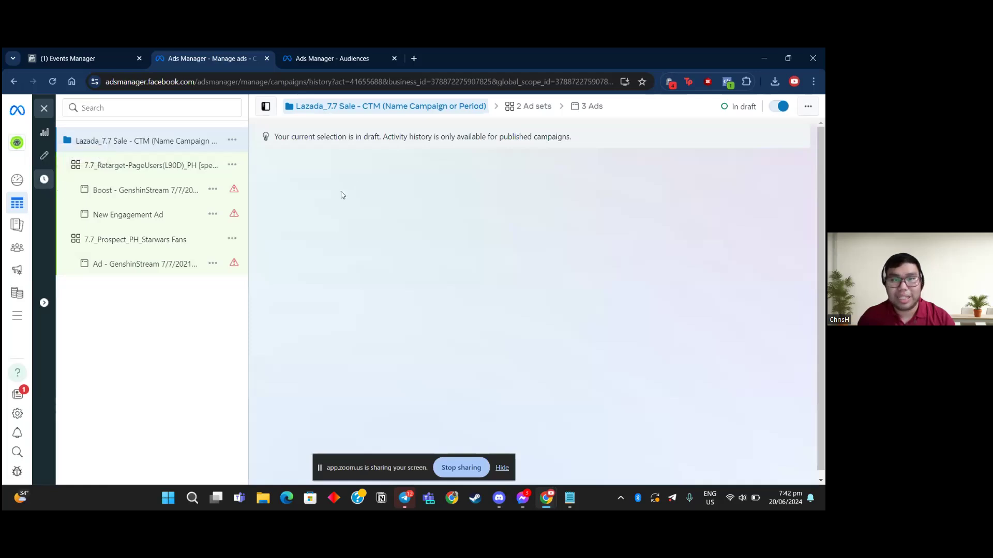
pyautogui.moveTo(299, 136); pyautogui.dragTo(583, 141)
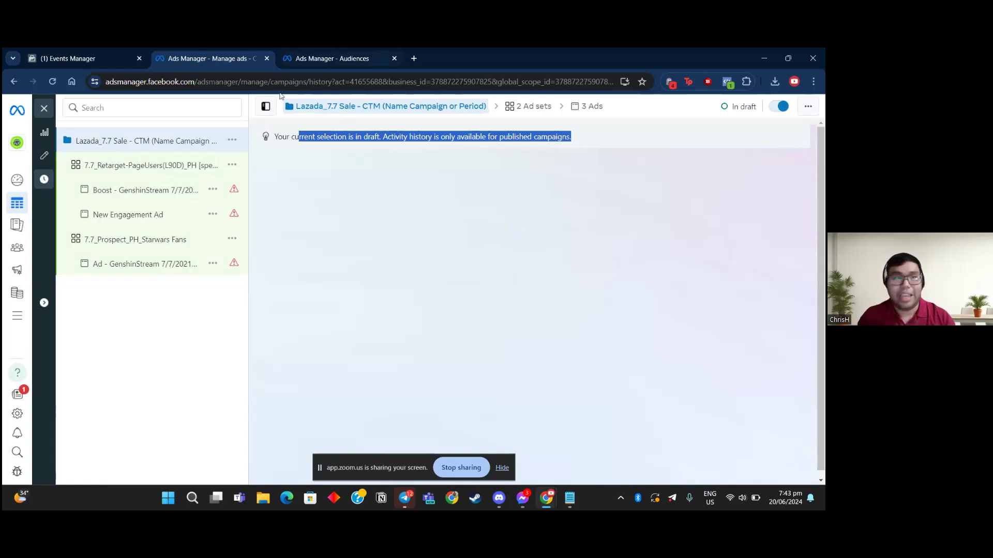
pyautogui.click(148, 197)
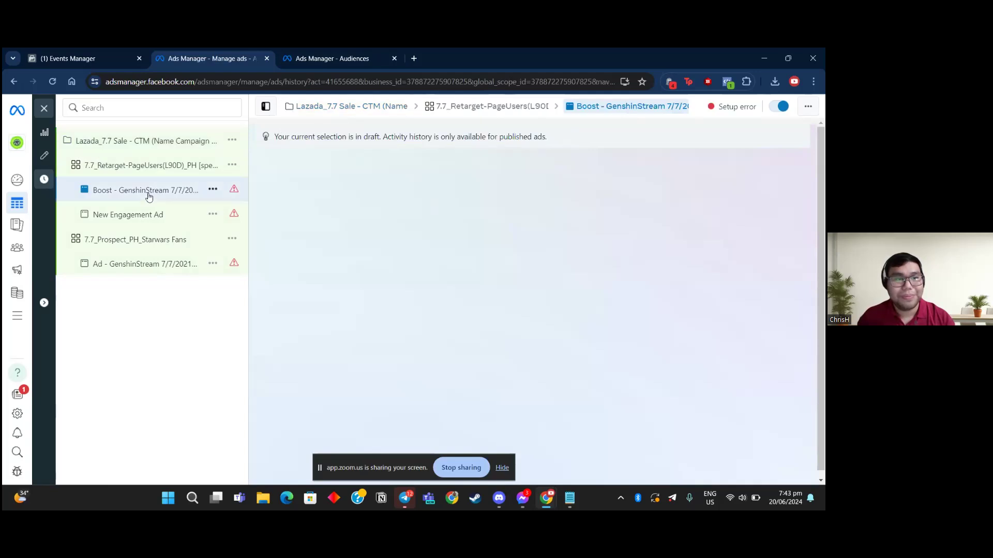
# - Return to ad editing and compare the names and setups of the Ad - GenshinStream and Boost - GenshinStream ads
pyautogui.click(44, 155)
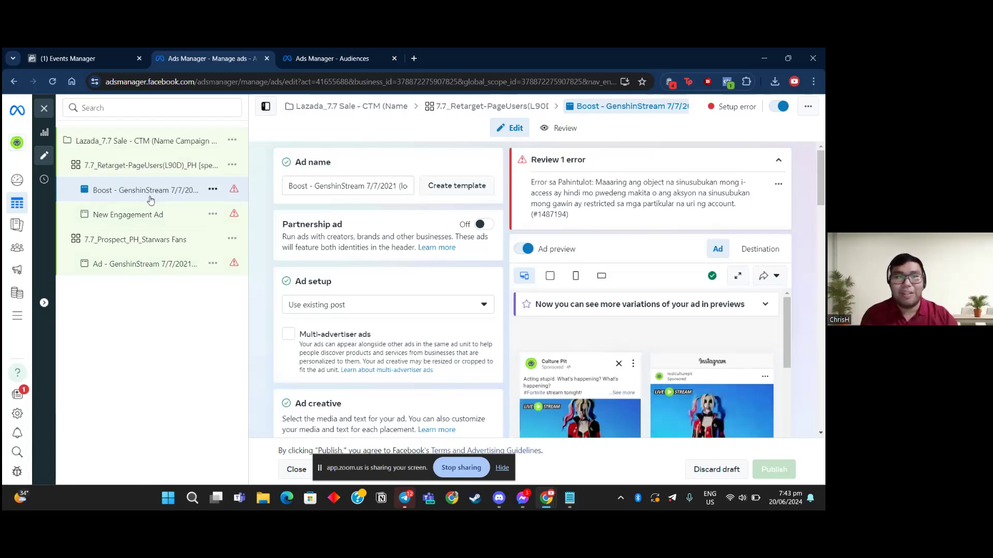
pyautogui.click(170, 268)
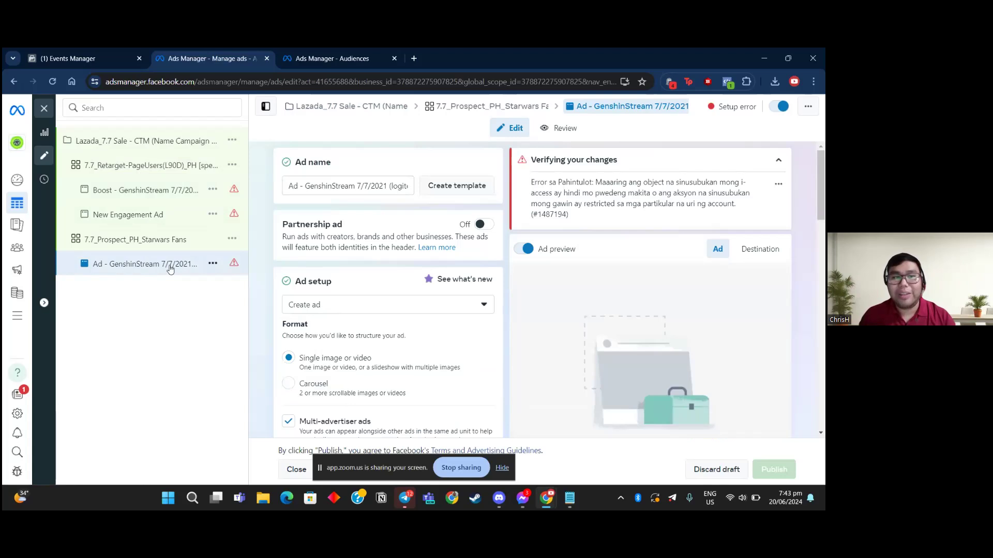
pyautogui.click(297, 184)
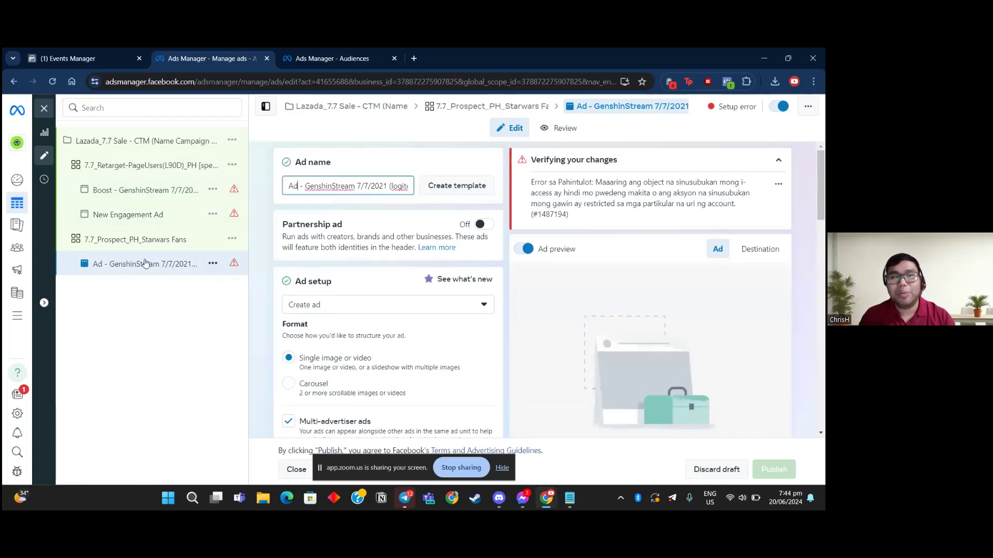
pyautogui.click(163, 194)
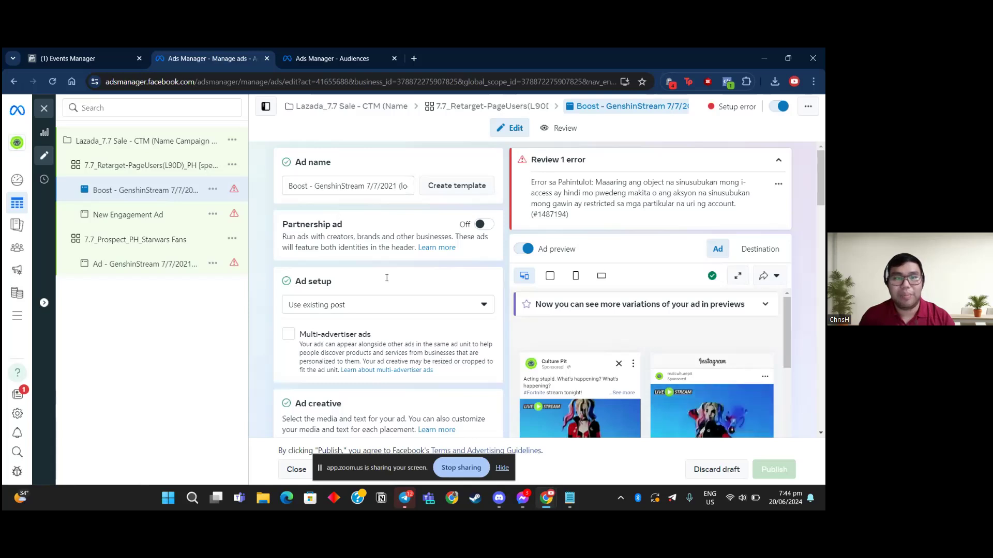
# - Review the Boost ad's partnership option, its Create ad and Use existing post choices, and its ad creative section
pyautogui.scroll(-1, 341, 242)
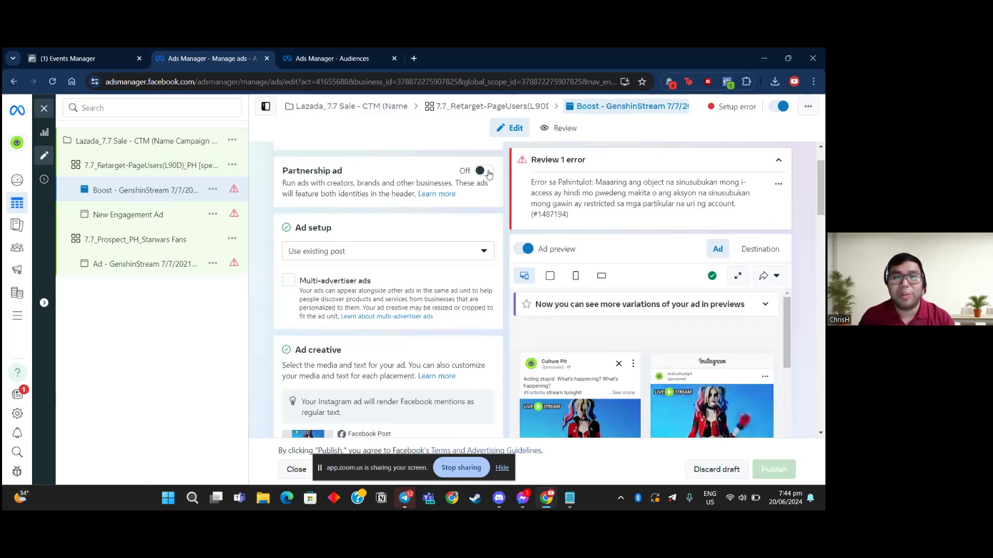
pyautogui.click(353, 257)
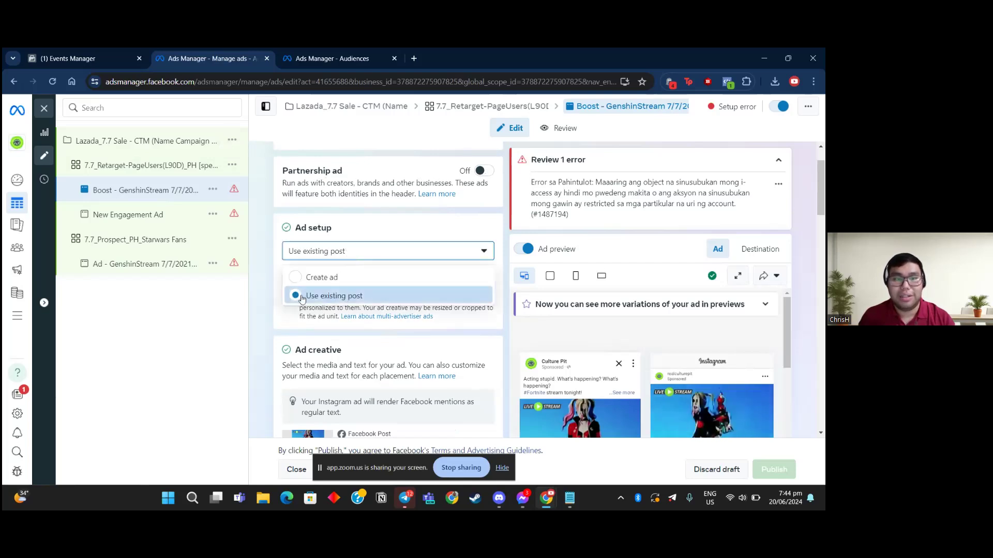
pyautogui.click(381, 252)
pyautogui.scroll(-3, 350, 287)
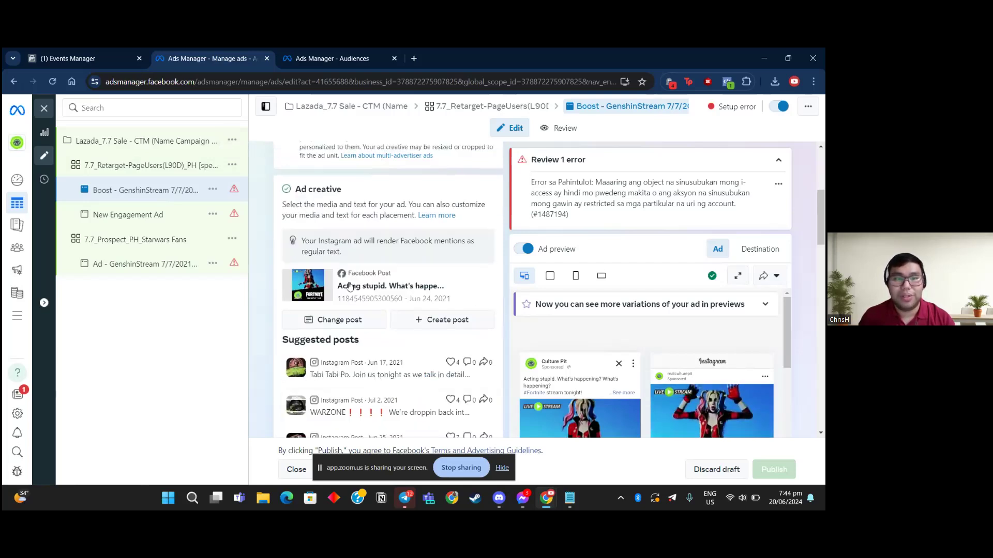
# - Browse the Facebook posts available for the Boost ad, trying the Scheduled posts filter before restoring Published posts
pyautogui.click(344, 321)
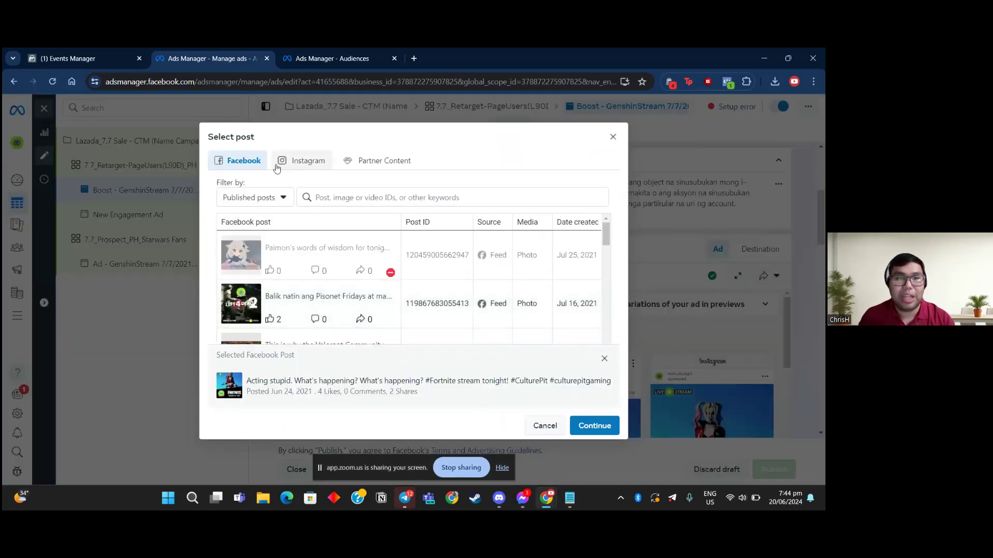
pyautogui.scroll(-2, 357, 308)
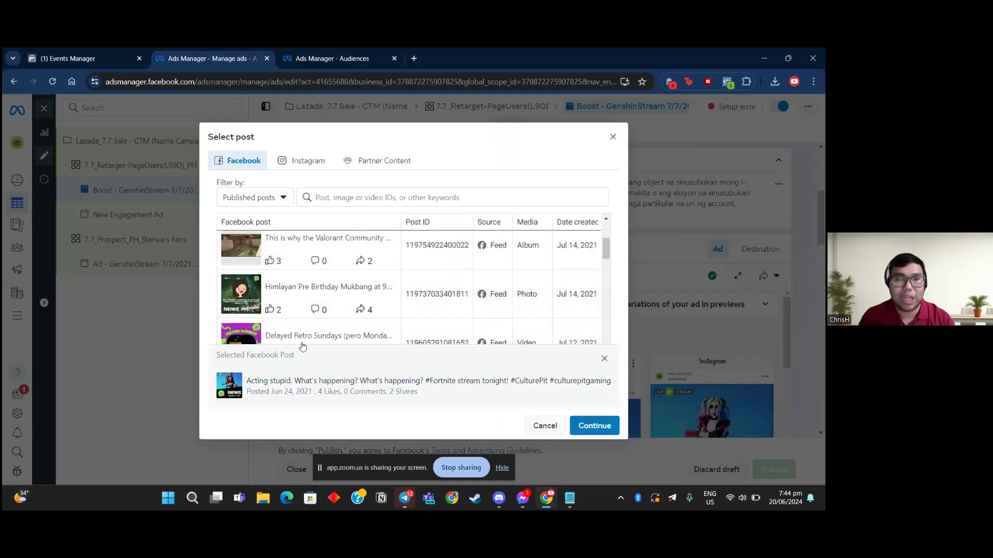
pyautogui.scroll(2, 335, 311)
pyautogui.click(382, 197)
pyautogui.click(267, 202)
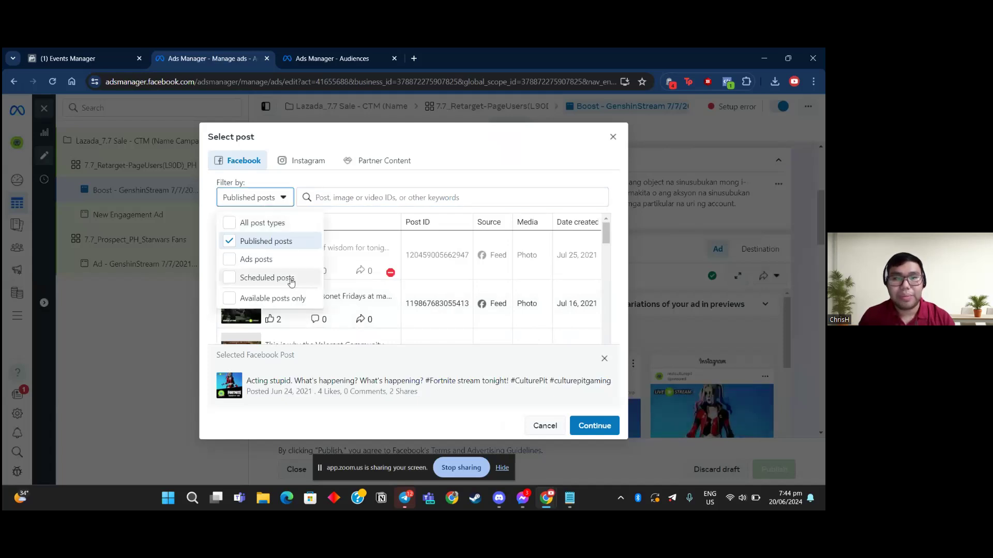
pyautogui.click(291, 279)
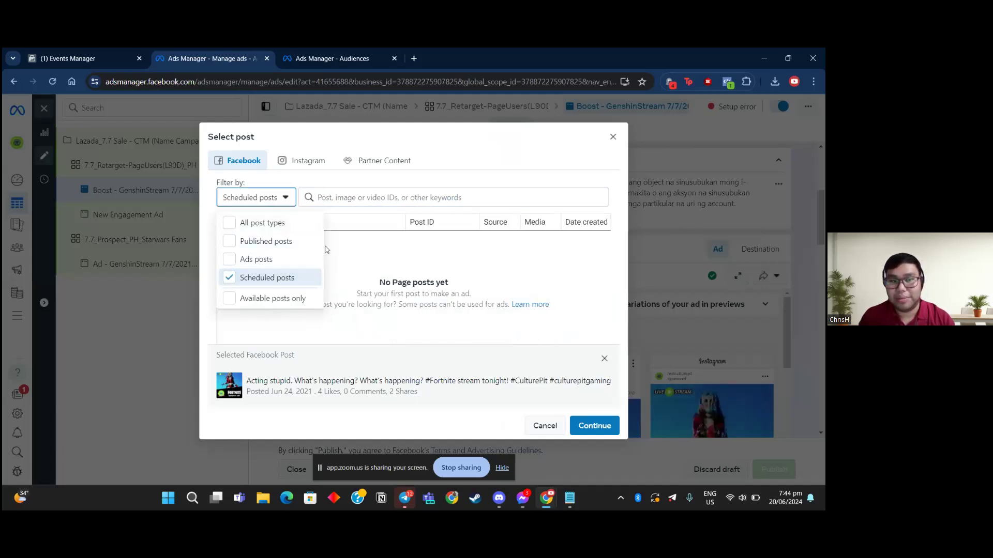
pyautogui.click(274, 241)
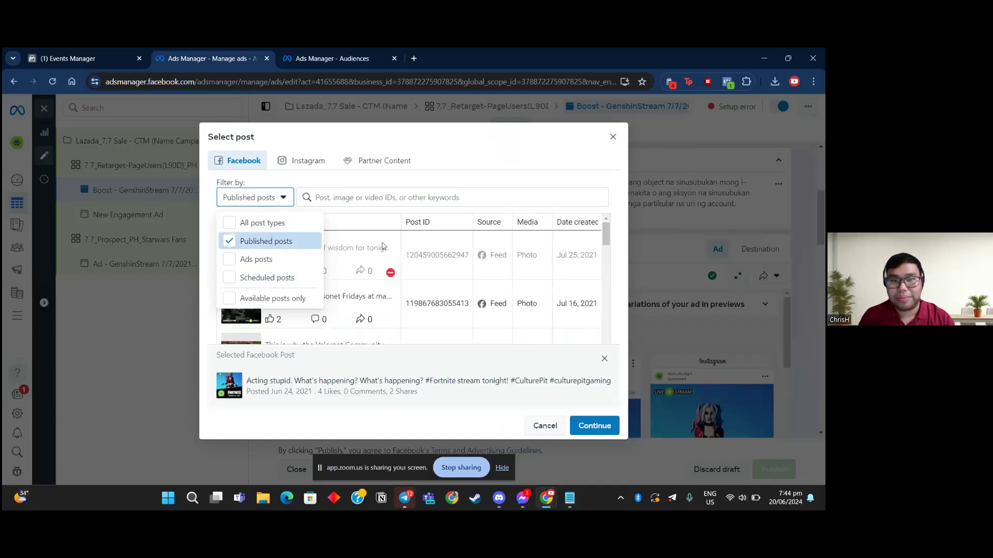
# - Replace the Boost ad's post with the Jul 16, 2021 Facebook post "Balik natin ang Pisonet Fridays" about Left 4 Dead 2
pyautogui.click(451, 290)
pyautogui.click(439, 297)
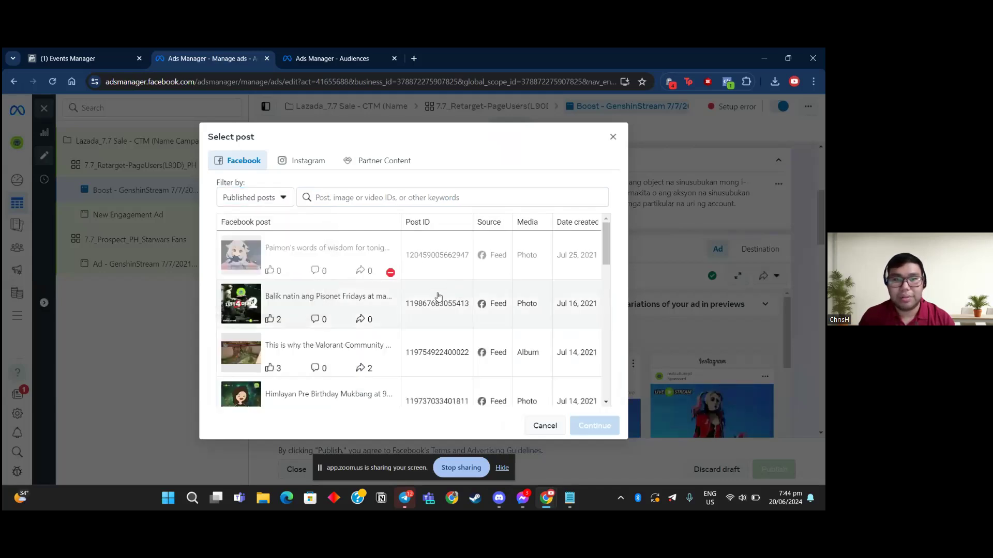
pyautogui.click(332, 309)
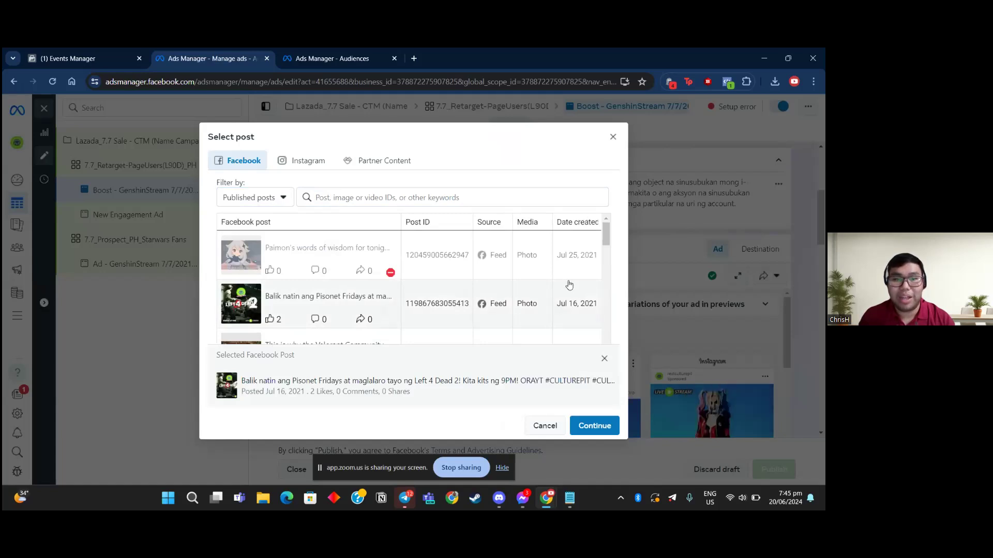
pyautogui.scroll(-1, 394, 303)
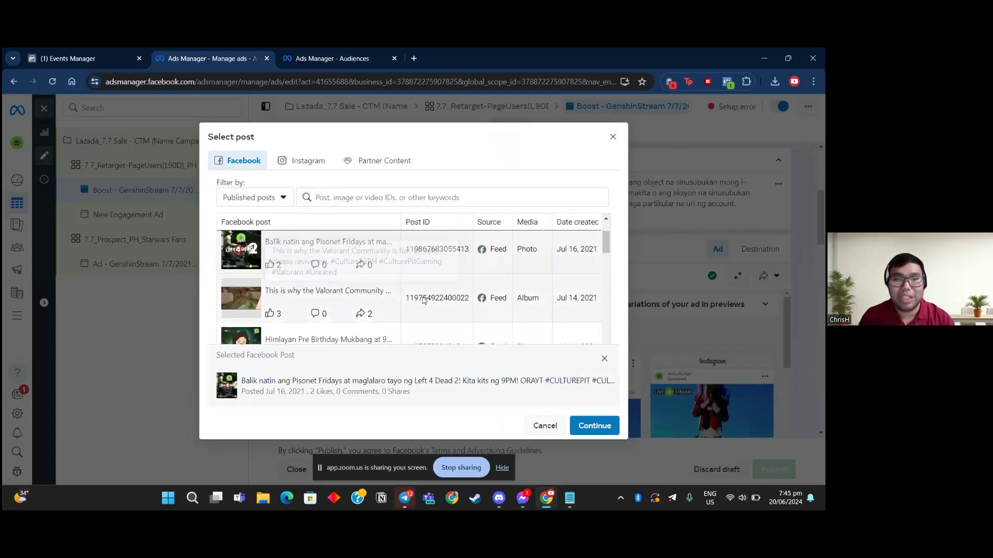
pyautogui.scroll(-2, 423, 300)
pyautogui.scroll(3, 427, 304)
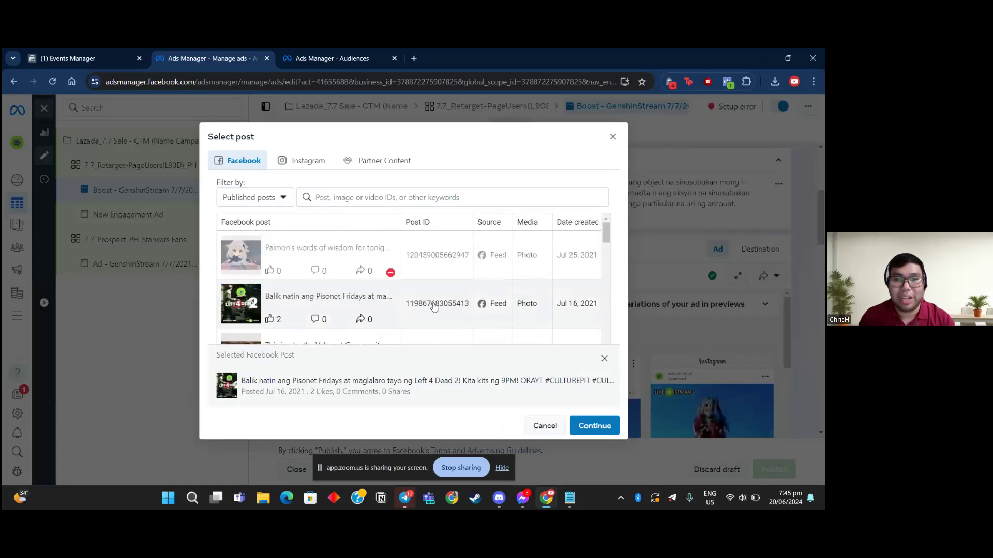
pyautogui.click(589, 428)
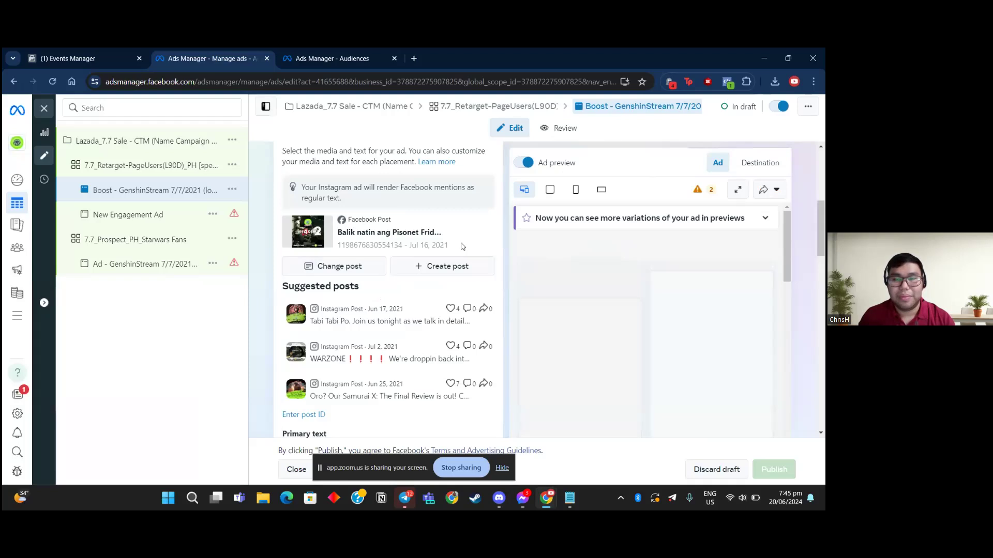
# - Examine the replacement post in the ad creative section and in the Facebook and Instagram feed previews
pyautogui.scroll(3, 449, 270)
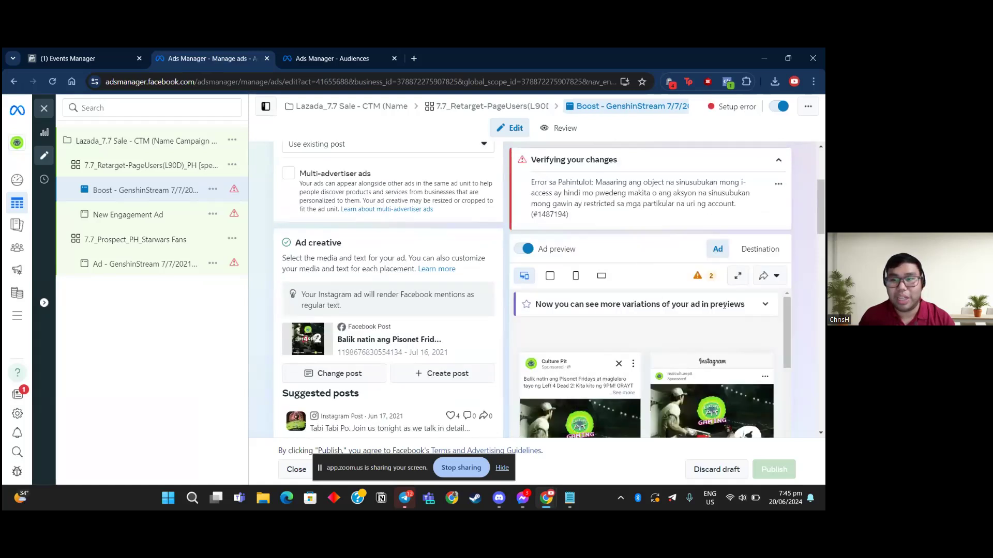
pyautogui.scroll(-2, 801, 275)
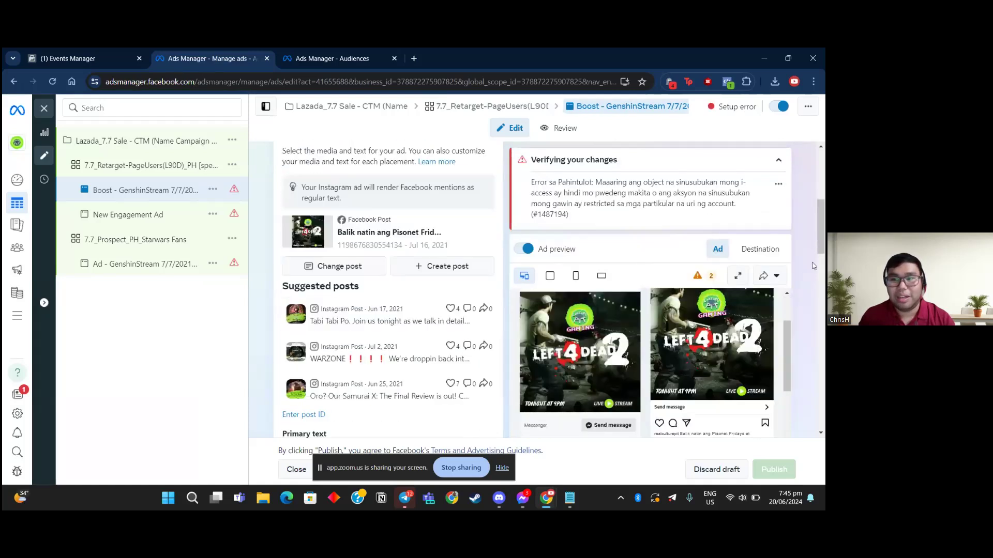
pyautogui.scroll(-4, 812, 266)
pyautogui.scroll(5, 813, 266)
pyautogui.moveTo(787, 370)
pyautogui.mouseDown()
pyautogui.moveTo(787, 393)
pyautogui.moveTo(790, 360)
pyautogui.mouseUp()
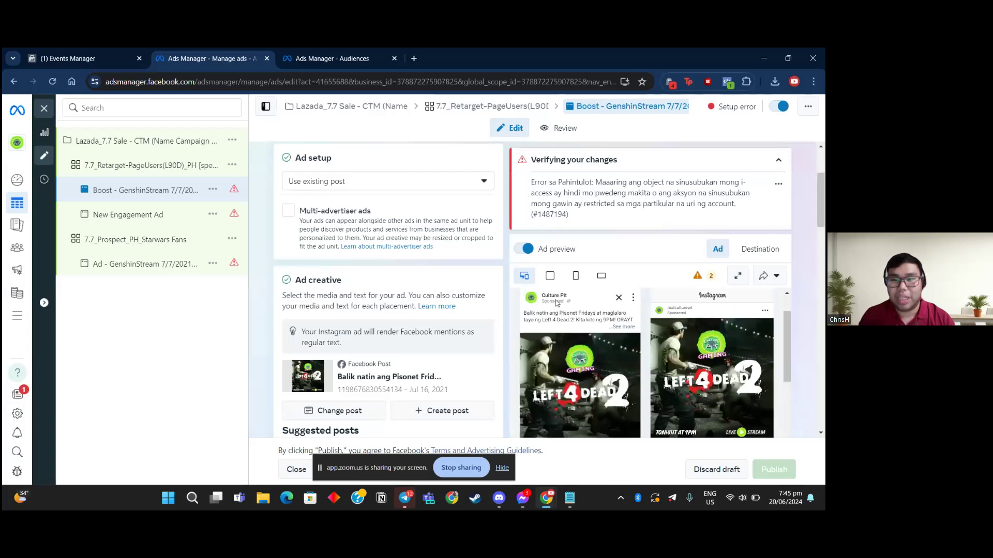
# - Switch the ad preview to the Stories and Reels, Apps and sites format and inspect the Send message call to action
pyautogui.click(550, 278)
pyautogui.click(578, 277)
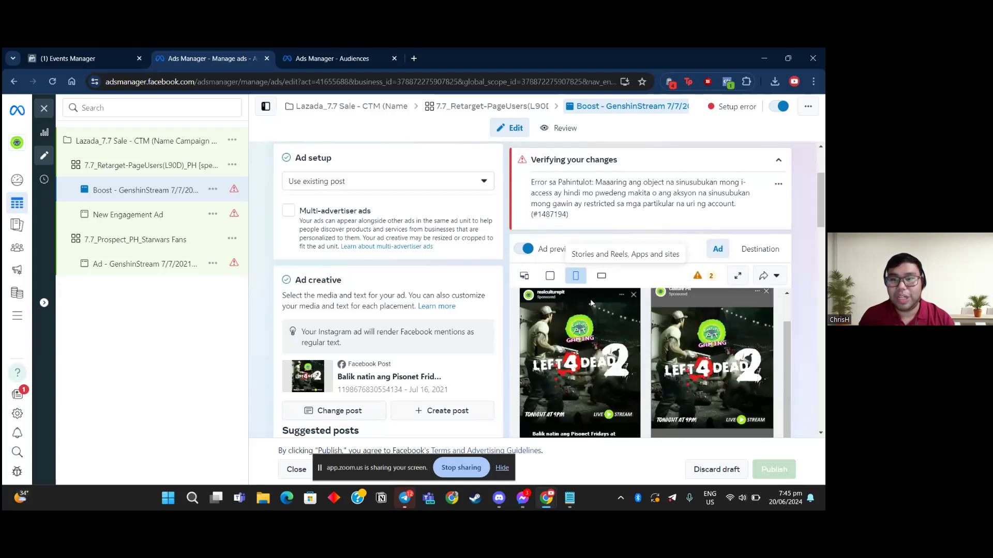
pyautogui.scroll(-2, 784, 372)
pyautogui.scroll(-1, 788, 330)
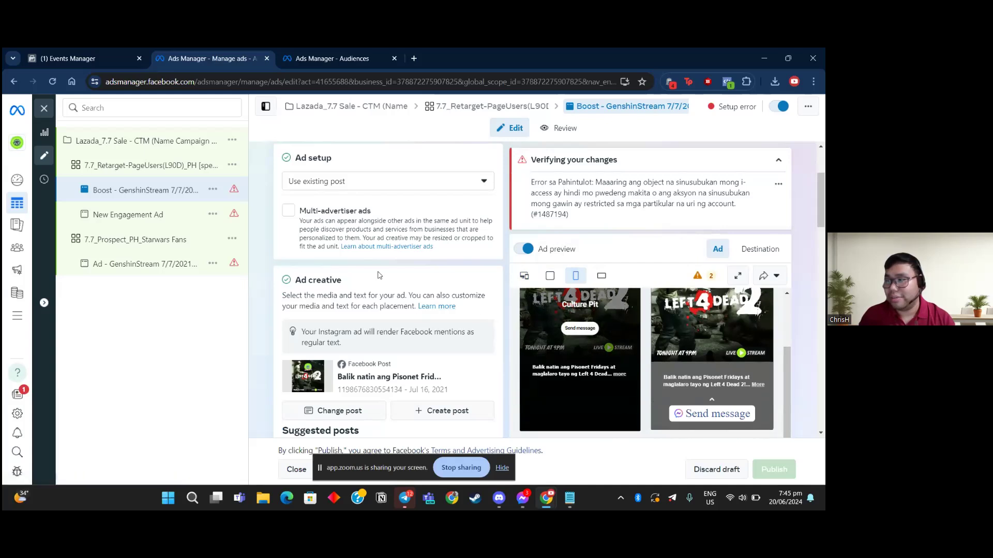
# - Review the Boost ad's call to action, Advantage+ creative and Message template sections
pyautogui.scroll(-10, 351, 329)
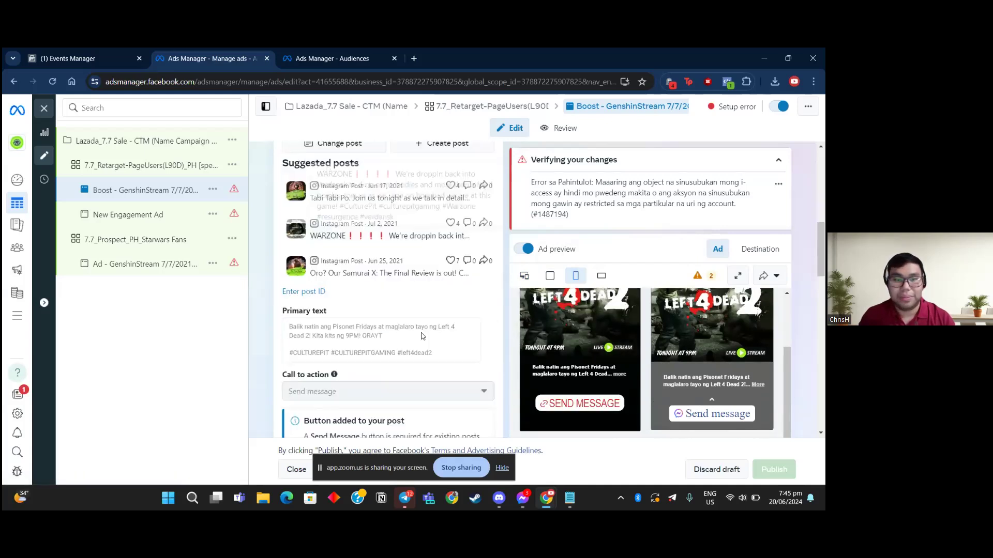
pyautogui.scroll(-1, 422, 336)
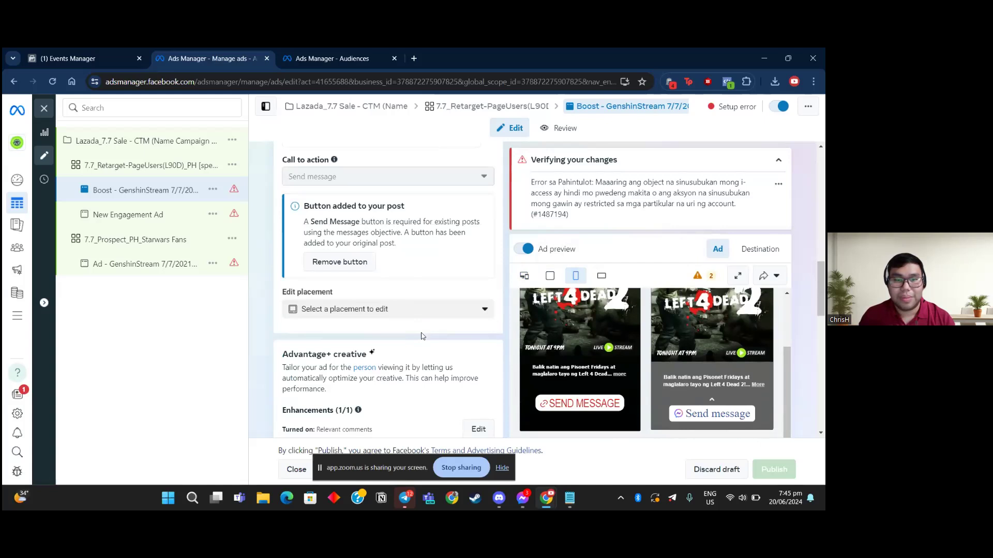
pyautogui.scroll(-6, 423, 336)
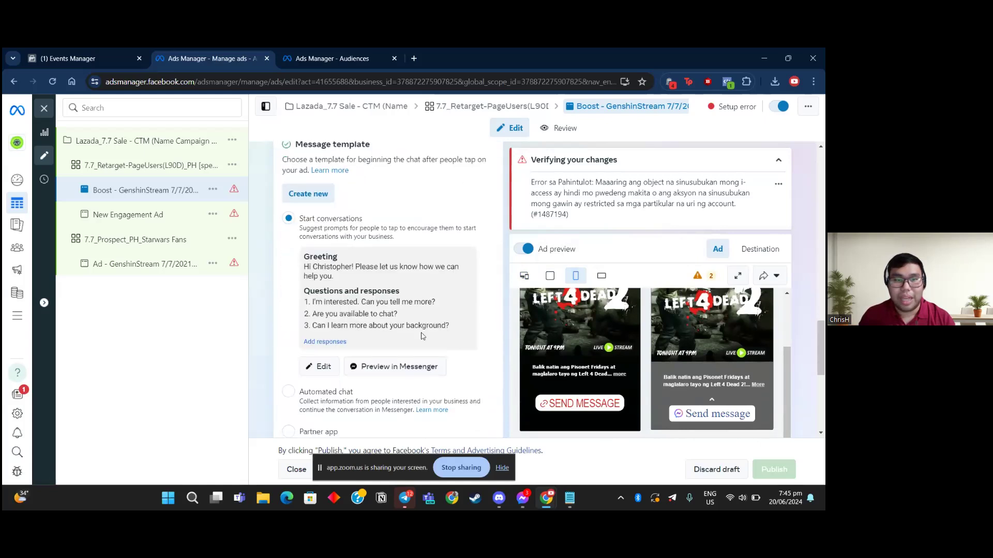
pyautogui.scroll(2, 423, 336)
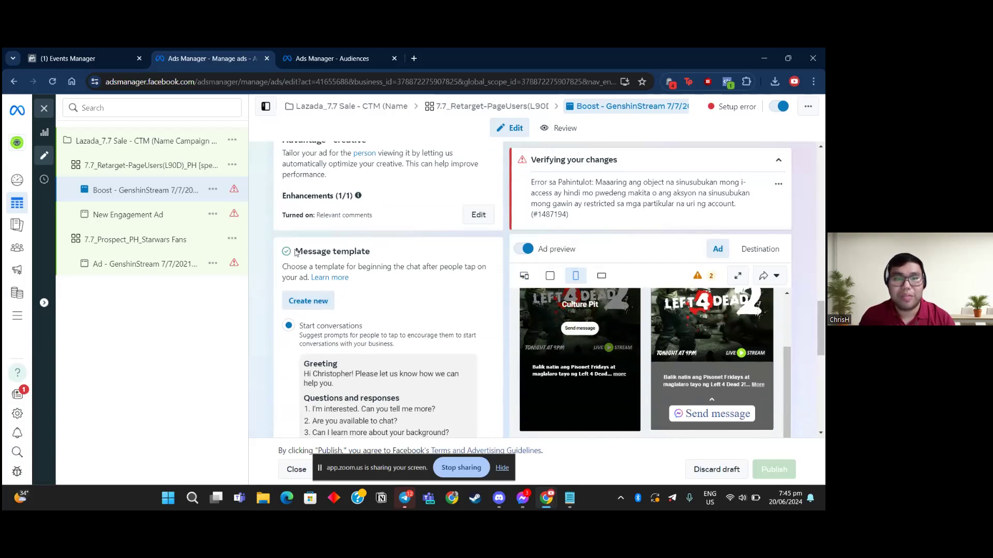
pyautogui.moveTo(296, 252); pyautogui.dragTo(375, 252)
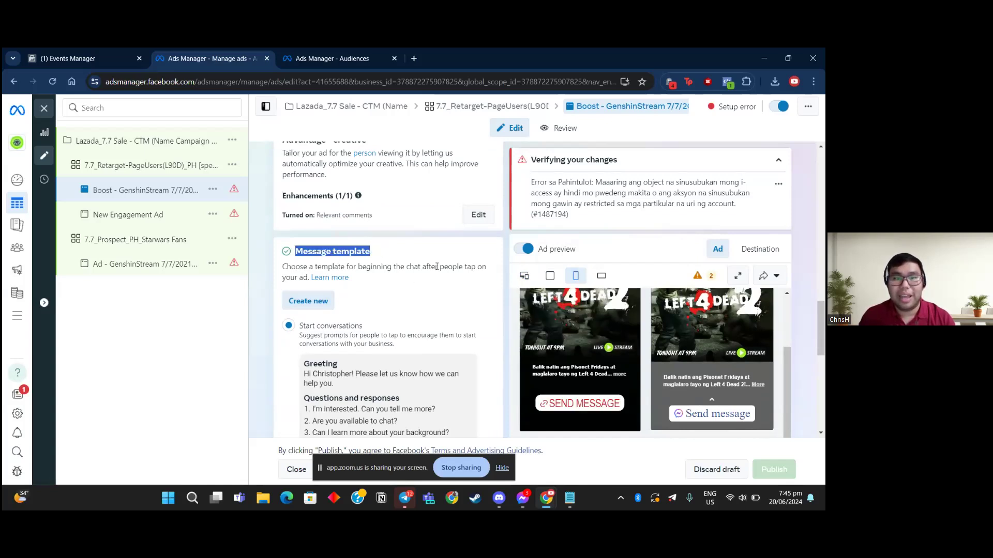
pyautogui.scroll(-1, 398, 267)
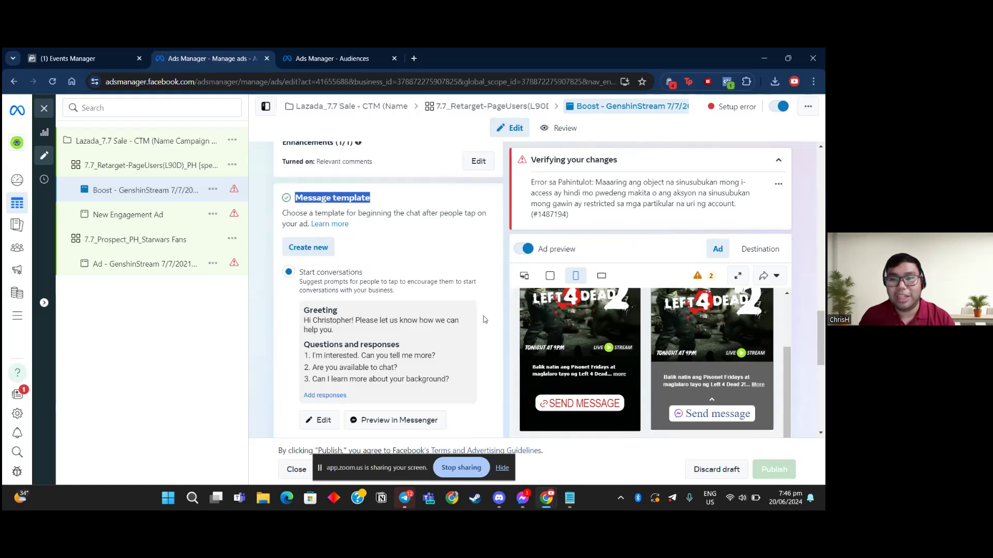
pyautogui.scroll(-2, 427, 291)
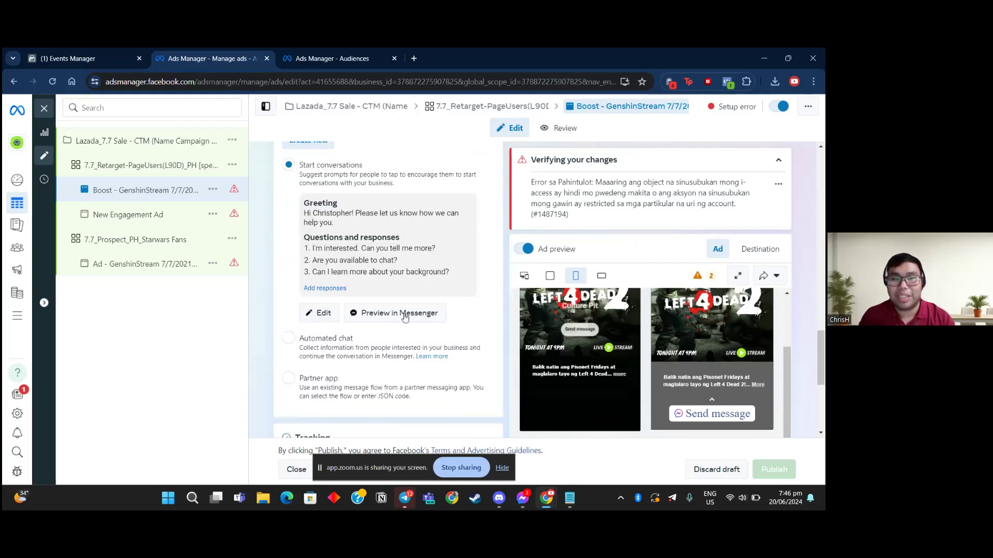
# - Try the Automated chat and Partner app message templates, restoring Start conversations at the end
pyautogui.click(311, 347)
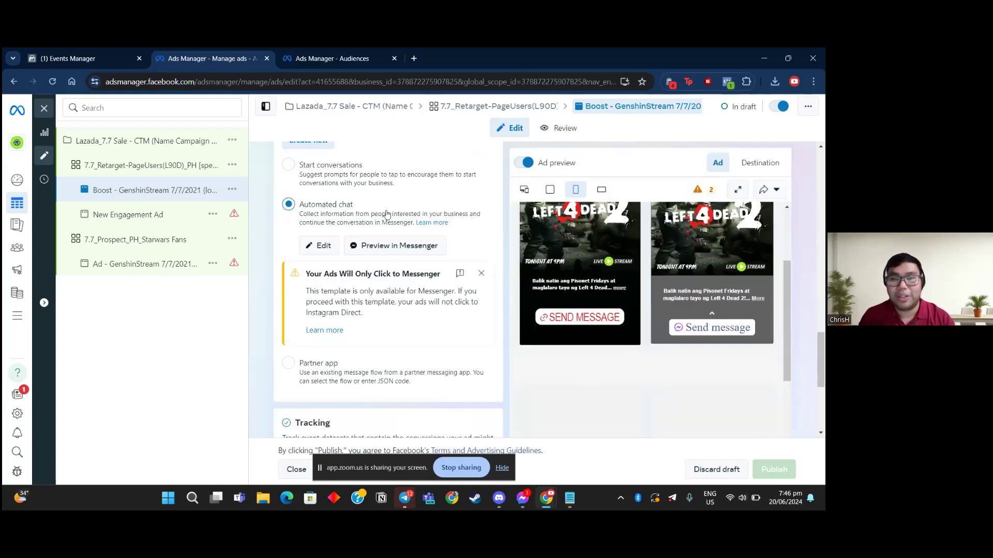
pyautogui.click(288, 363)
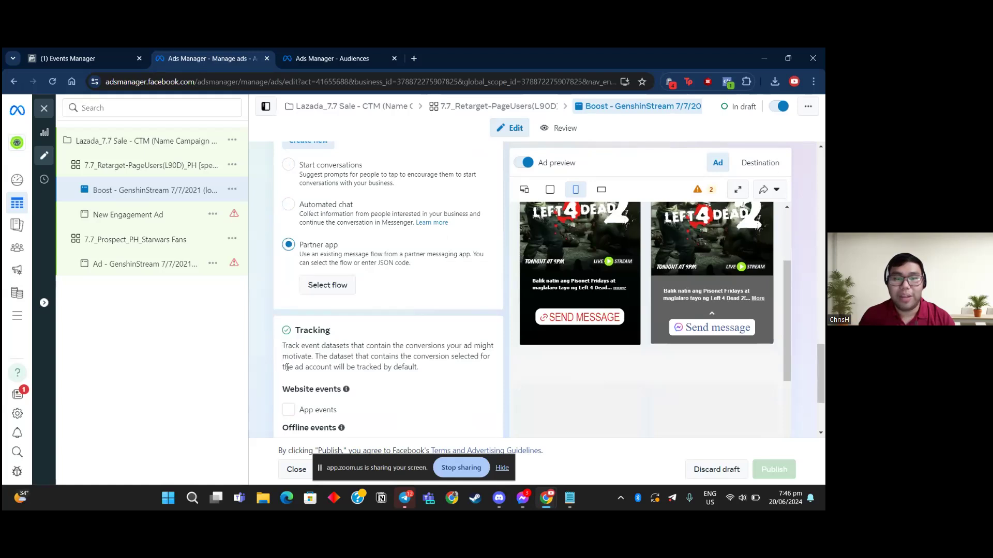
pyautogui.scroll(2, 340, 276)
pyautogui.click(343, 282)
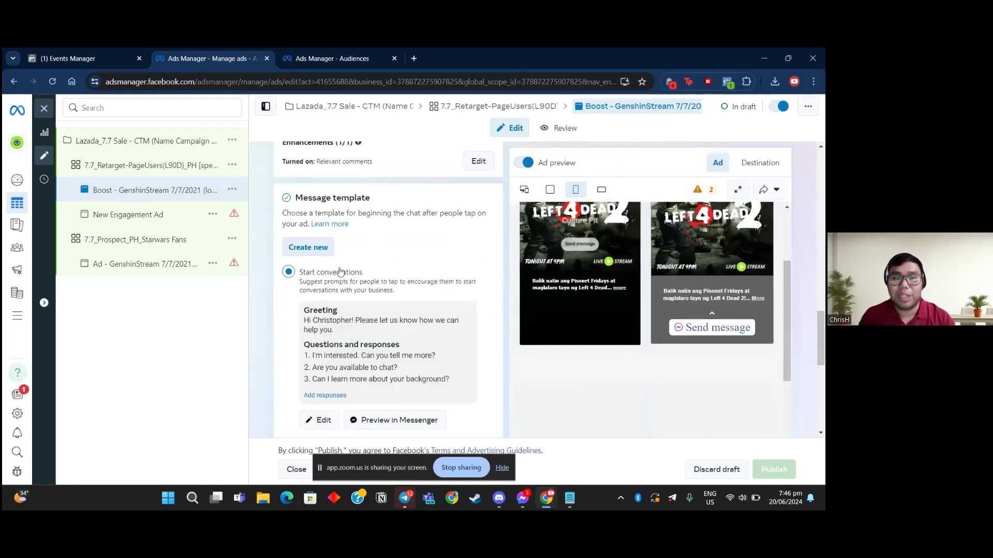
# - Examine the greeting and the suggested questions of the Start conversations template
pyautogui.moveTo(304, 309); pyautogui.dragTo(425, 334)
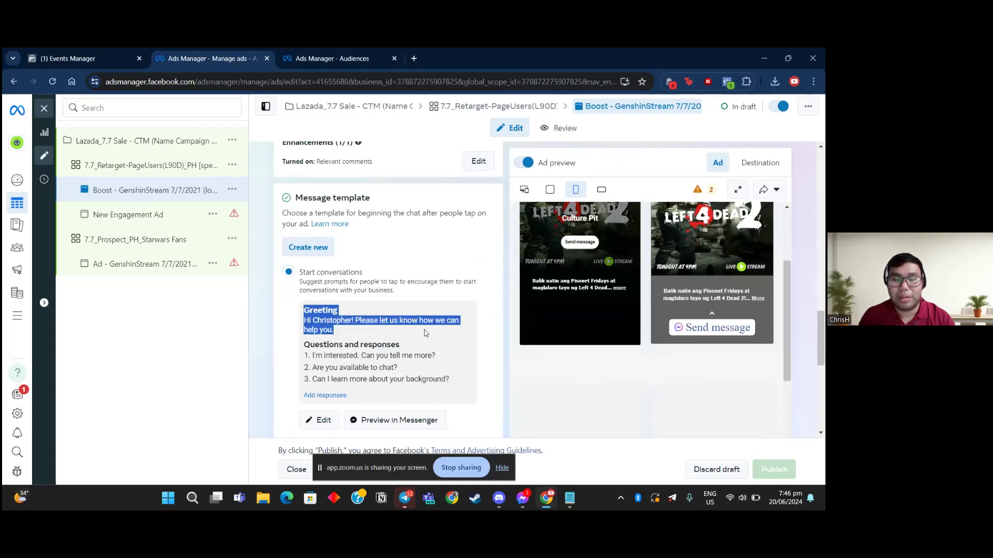
pyautogui.scroll(-1, 427, 309)
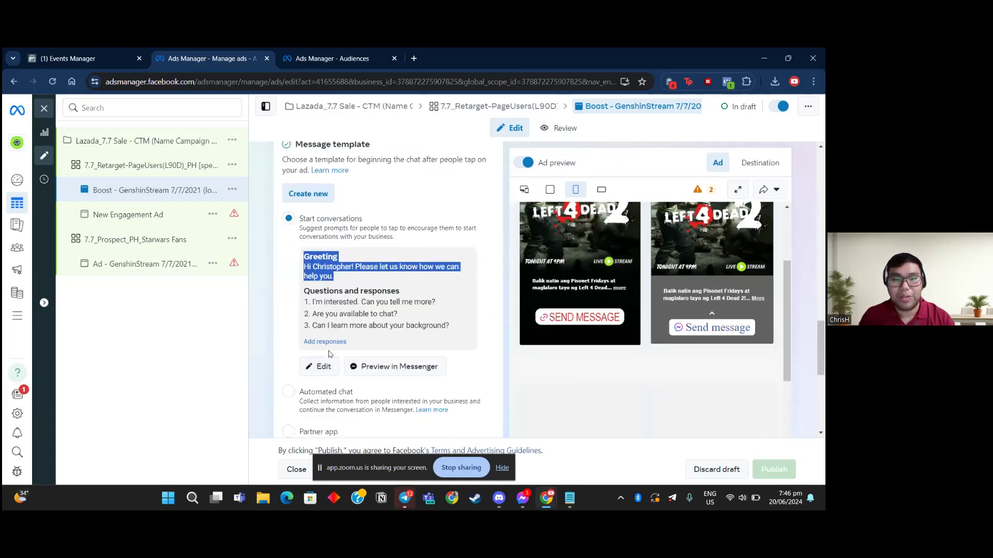
pyautogui.moveTo(449, 327); pyautogui.dragTo(303, 291)
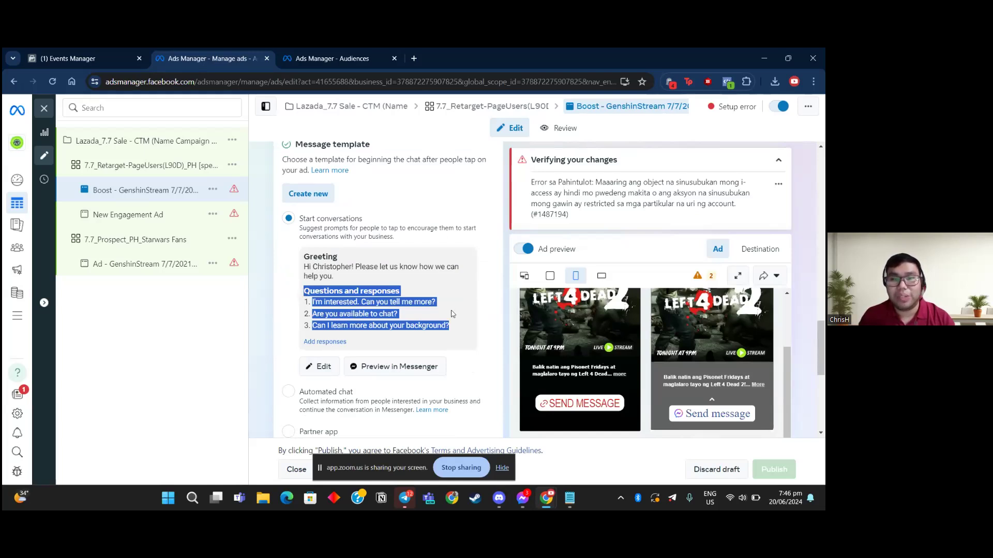
pyautogui.moveTo(419, 312); pyautogui.dragTo(313, 311)
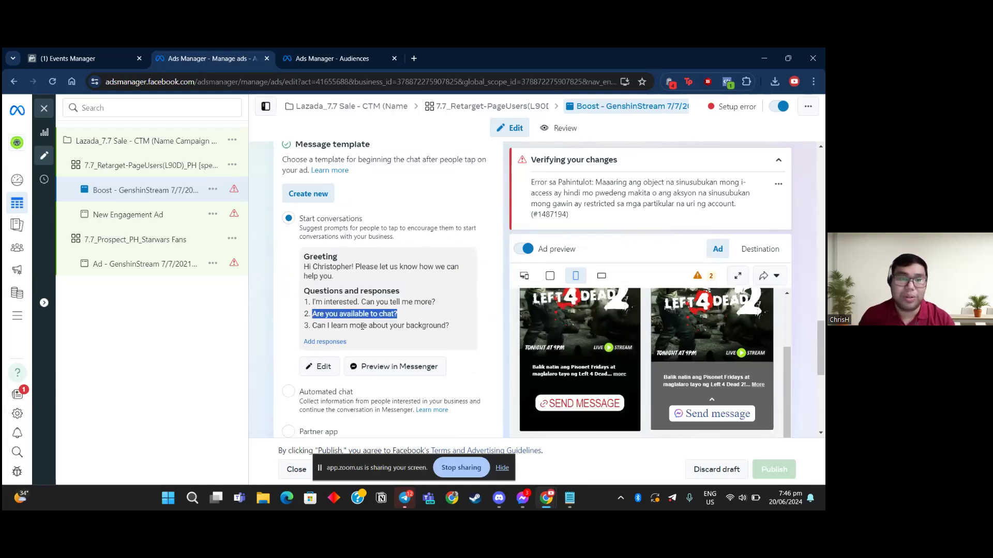
# - Examine the Tracking section of the Boost ad, including its description, event options and URL parameters
pyautogui.scroll(-4, 404, 314)
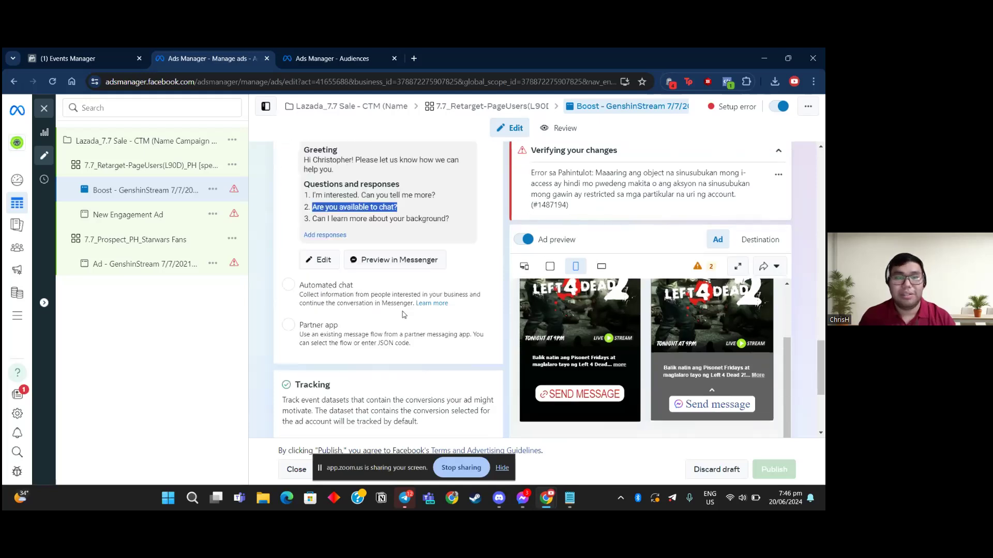
pyautogui.scroll(-2, 401, 280)
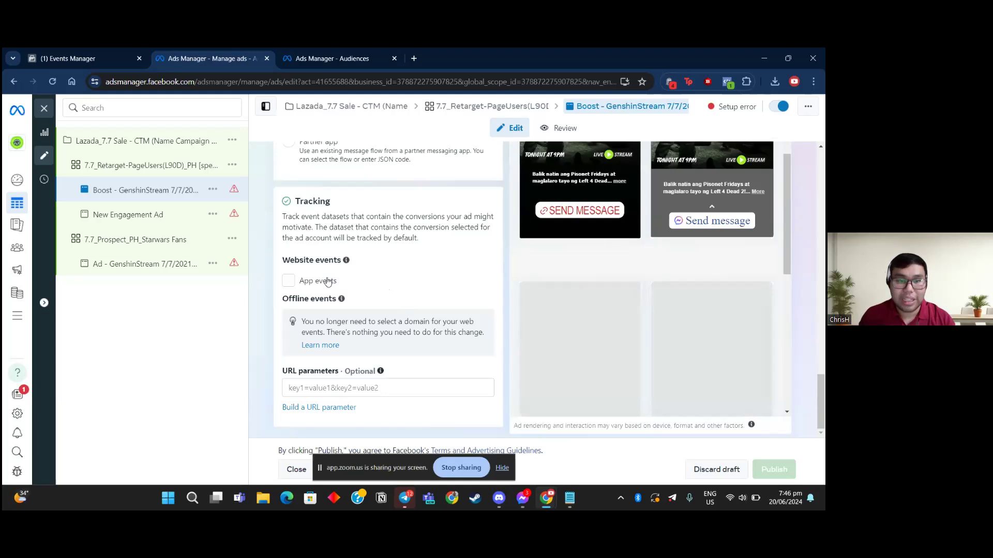
pyautogui.moveTo(296, 201); pyautogui.dragTo(446, 242)
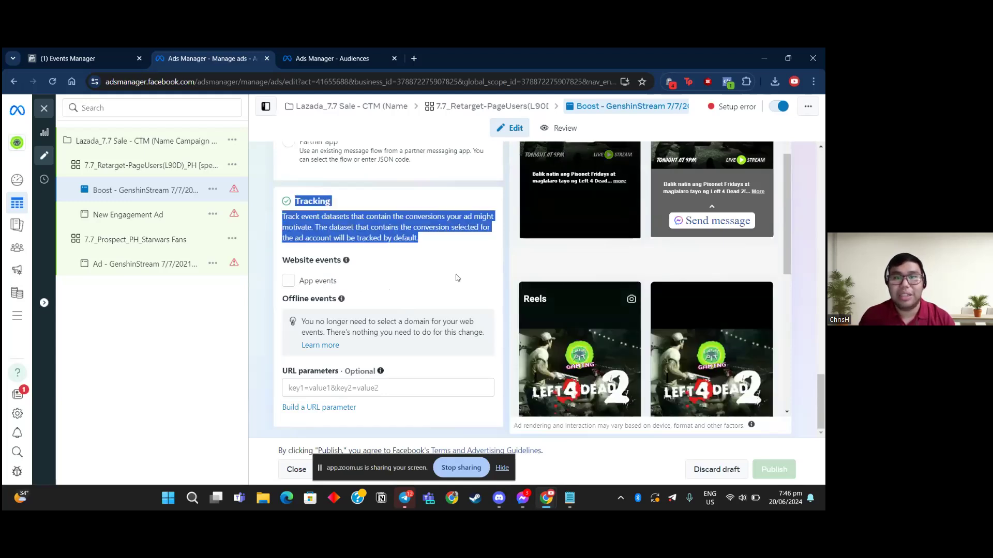
pyautogui.scroll(3, 463, 283)
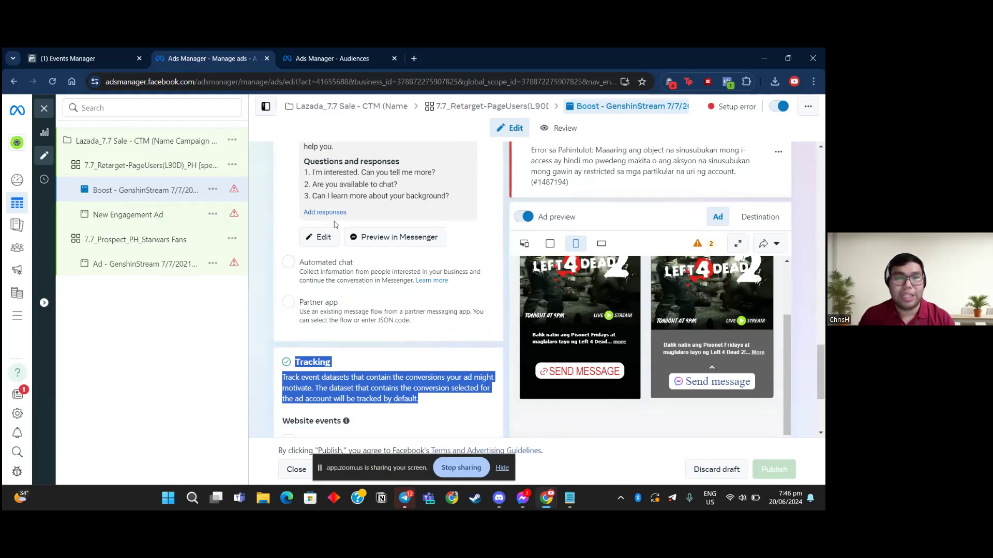
pyautogui.scroll(5, 338, 225)
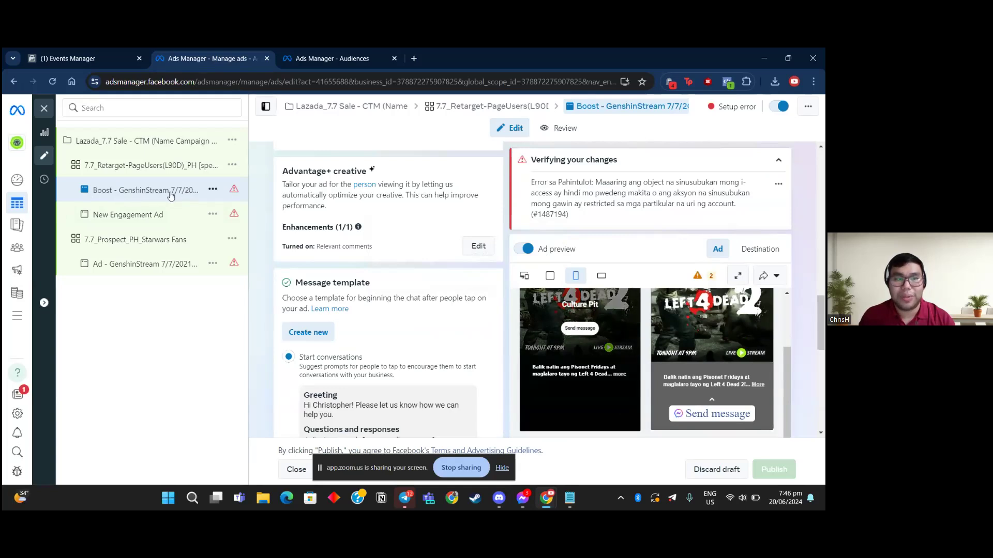
# - Open the GenshinStream ad under the 7.7_Prospect_PH_Starwars Fans ad set and keep its ad setup as Create ad
pyautogui.click(154, 264)
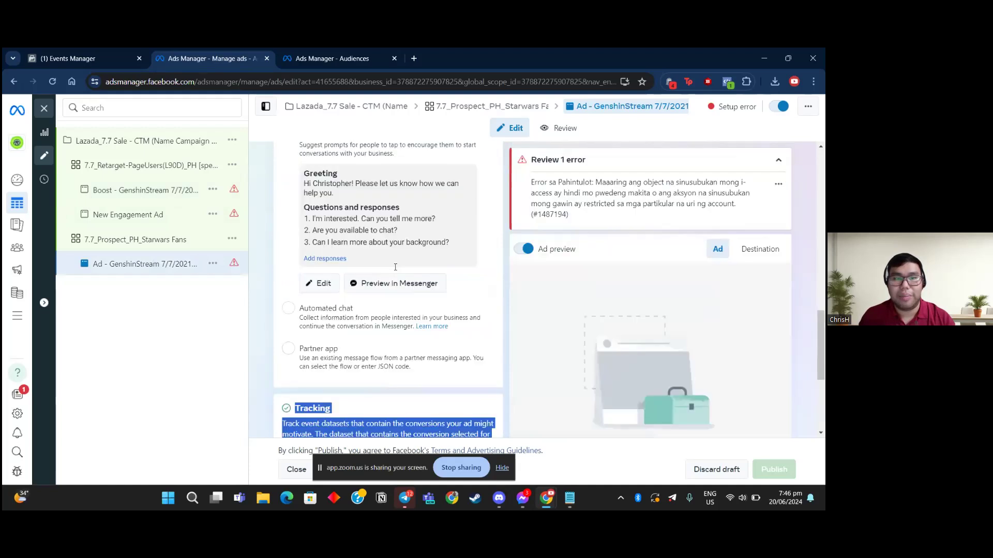
pyautogui.scroll(4, 396, 270)
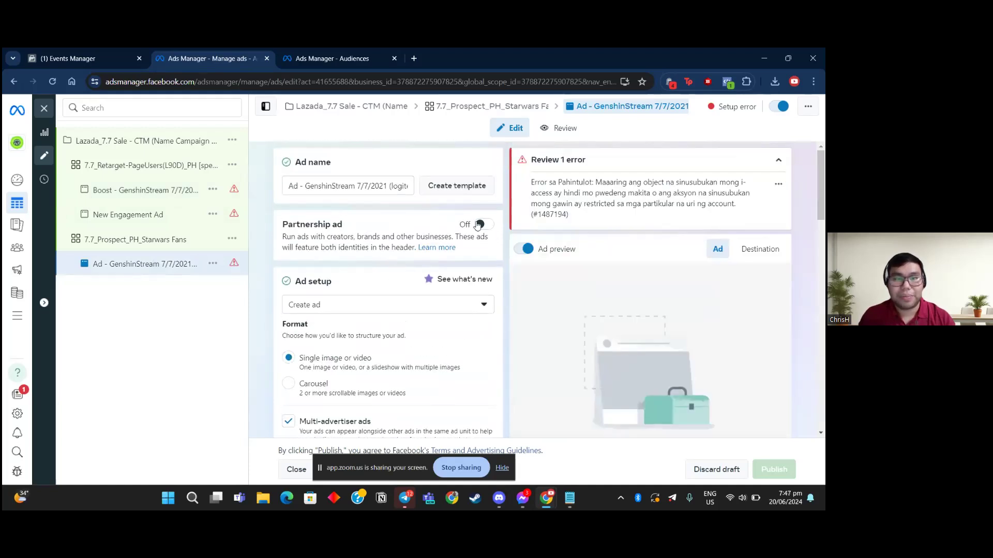
pyautogui.click(415, 310)
pyautogui.click(370, 286)
# - Try the Carousel format for the prospecting ad, then restore Single image or video
pyautogui.scroll(-3, 374, 287)
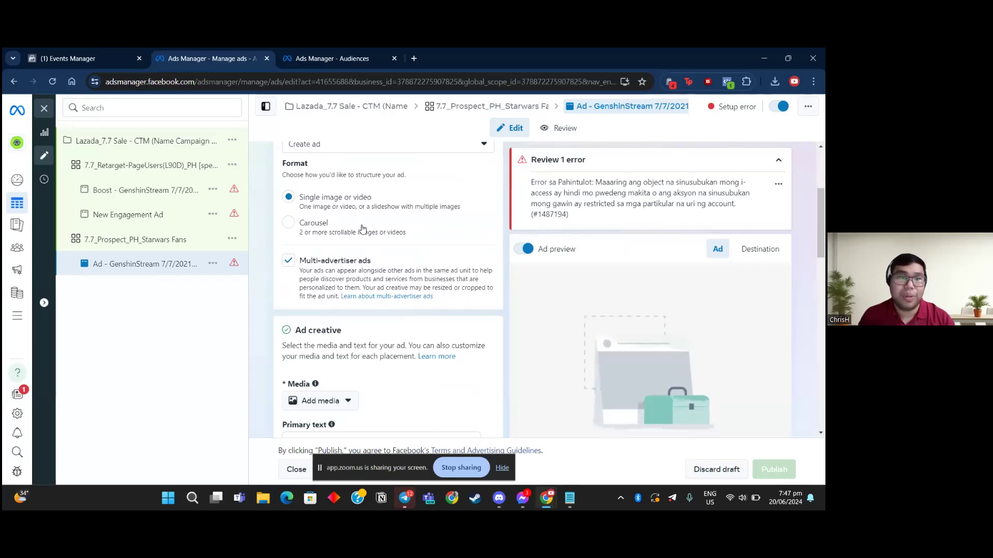
pyautogui.click(302, 231)
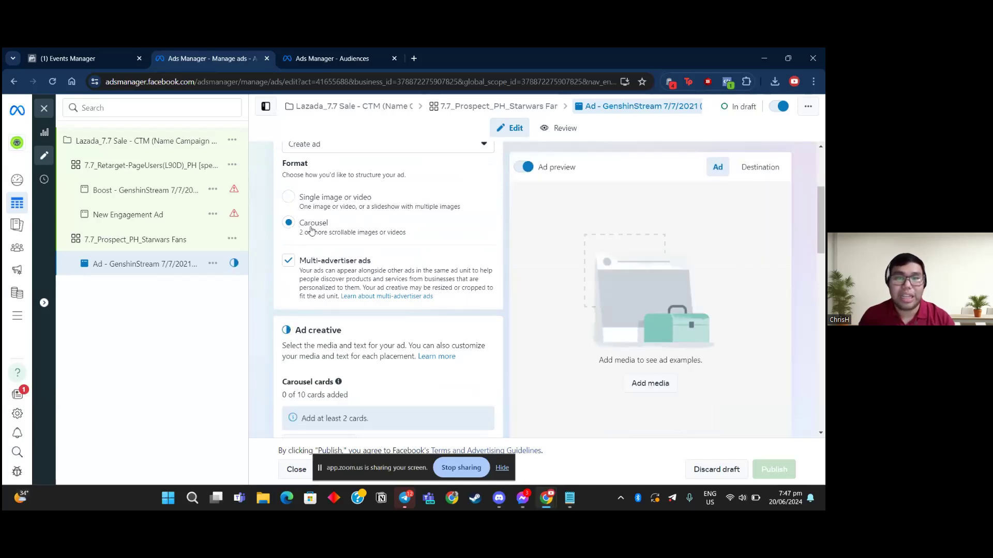
pyautogui.click(290, 199)
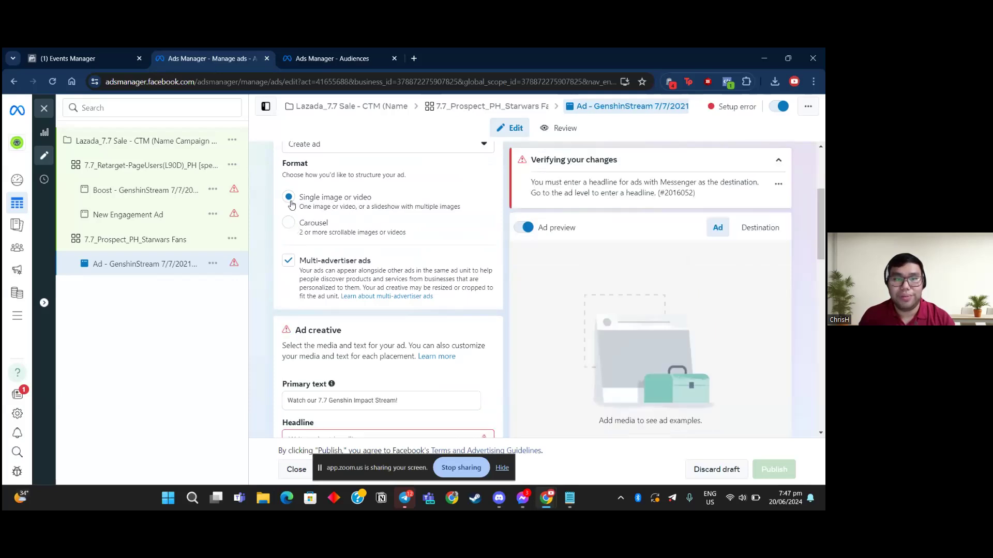
# - Choose the 1080 × 1080 Left 4 Dead 2 account image as the prospecting ad's media
pyautogui.scroll(-1, 391, 255)
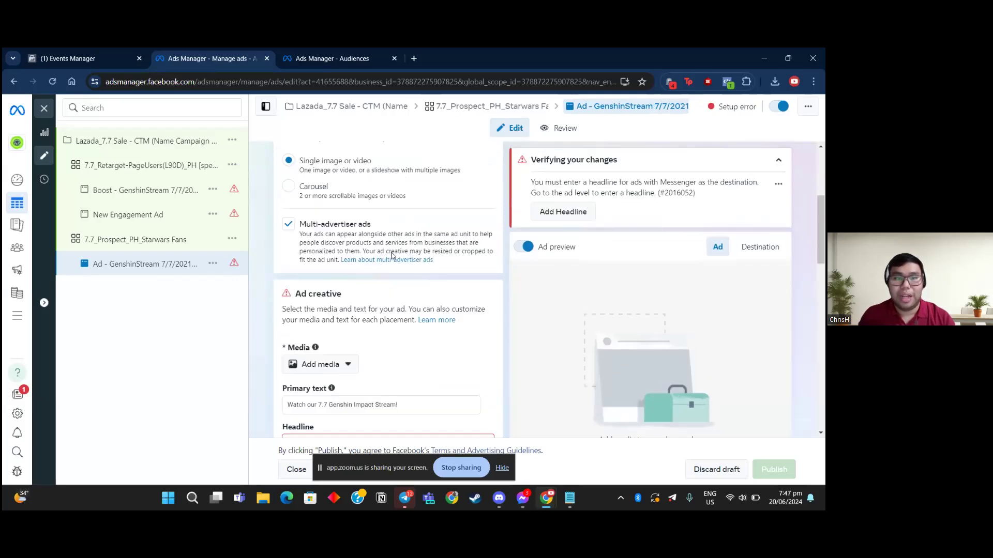
pyautogui.click(336, 355)
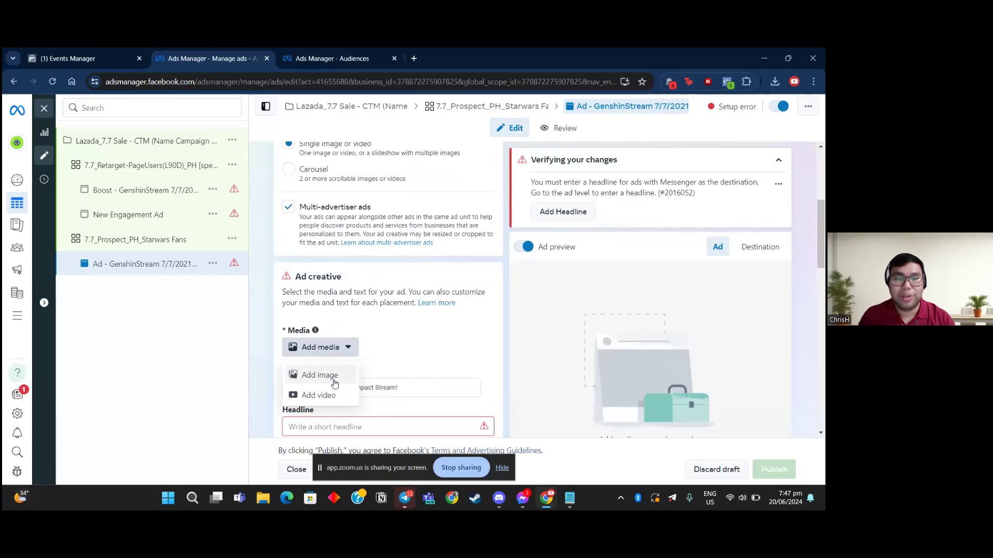
pyautogui.click(334, 383)
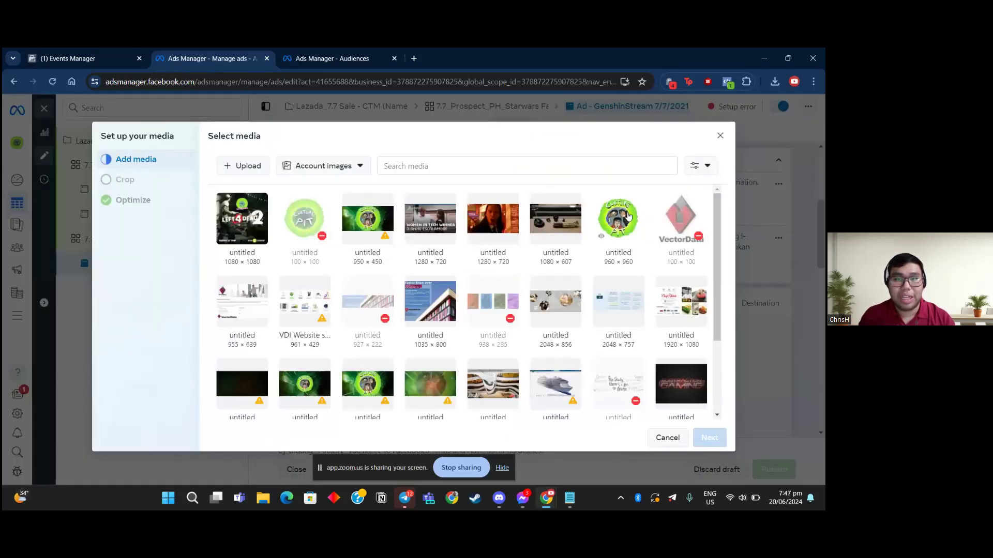
pyautogui.click(224, 232)
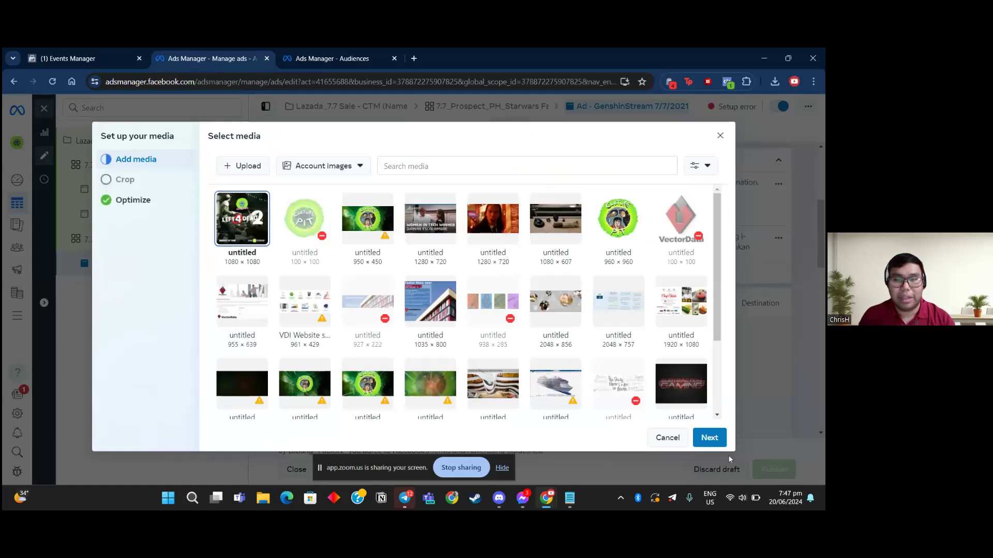
pyautogui.click(708, 438)
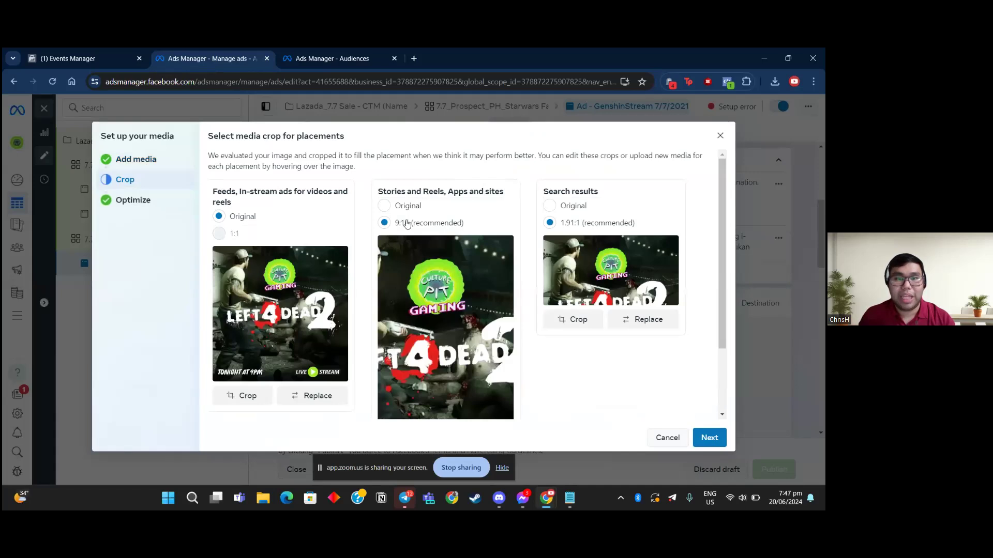
# - Review the image crops for feeds, Stories and Reels, and search results, accept them and continue to the Advantage+ creative enhancements
pyautogui.moveTo(213, 192); pyautogui.dragTo(269, 203)
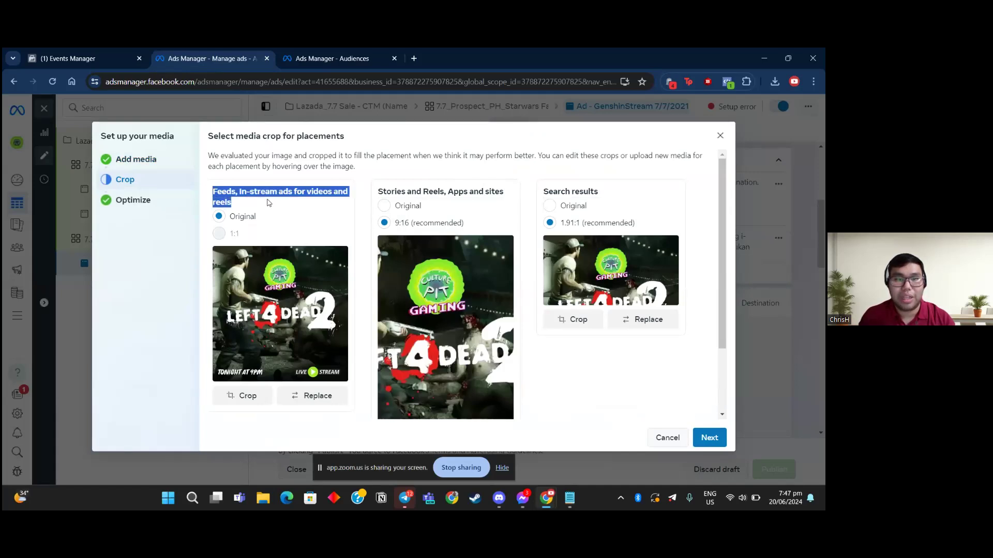
pyautogui.tripleClick(402, 192)
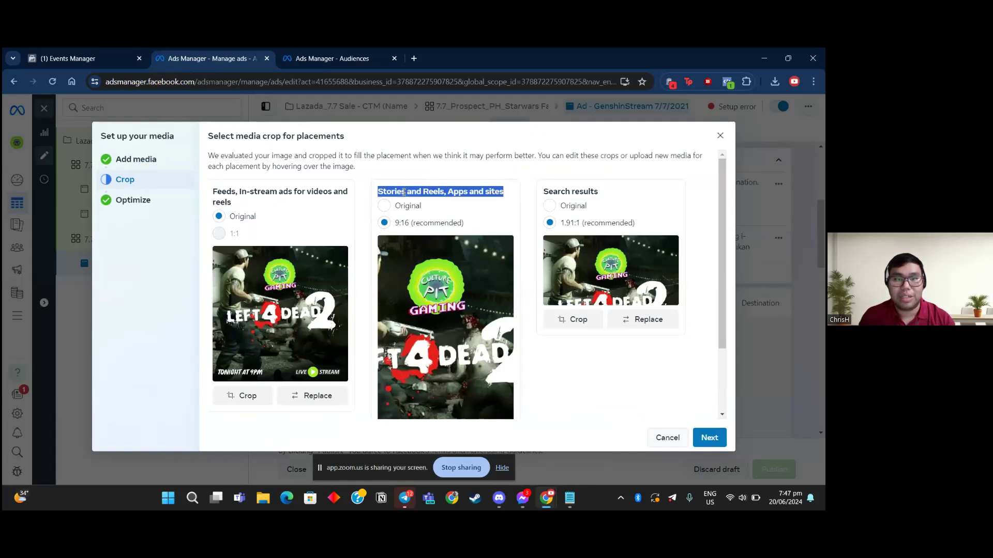
pyautogui.tripleClick(574, 192)
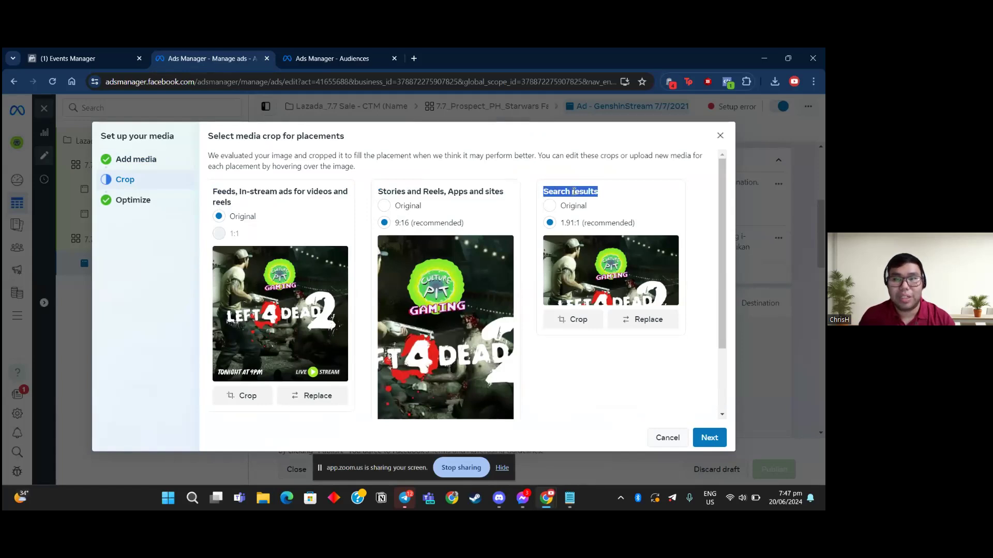
pyautogui.scroll(-3, 541, 292)
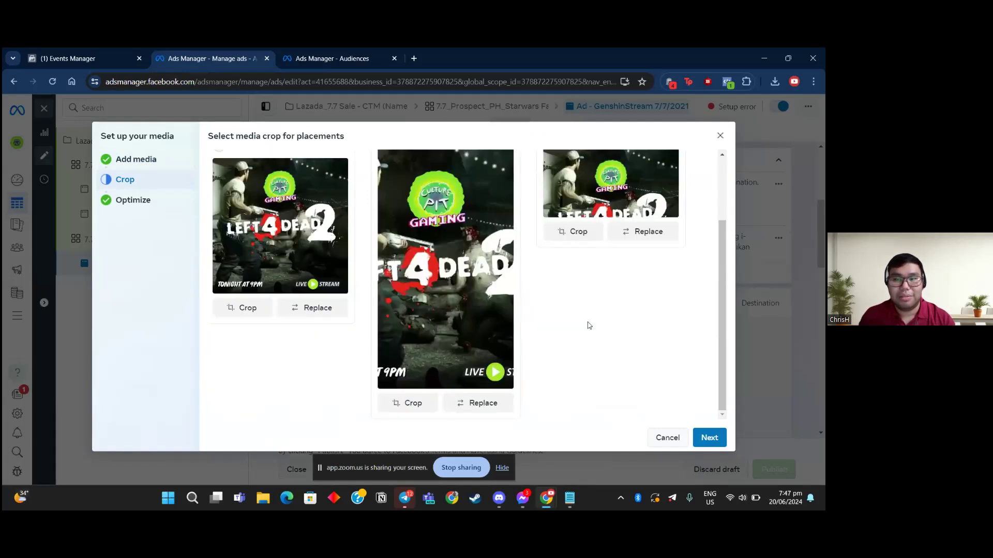
pyautogui.click(709, 438)
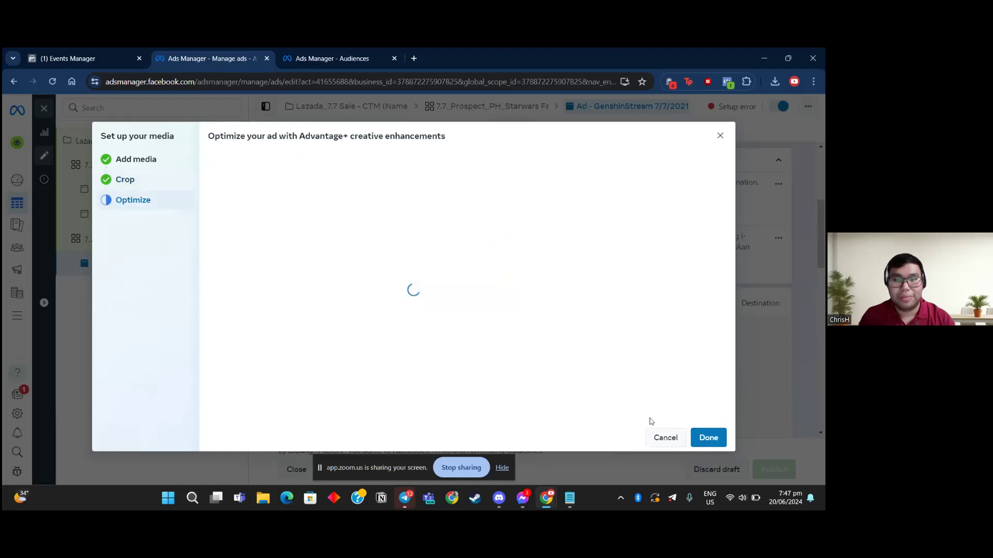
pyautogui.scroll(-1, 532, 247)
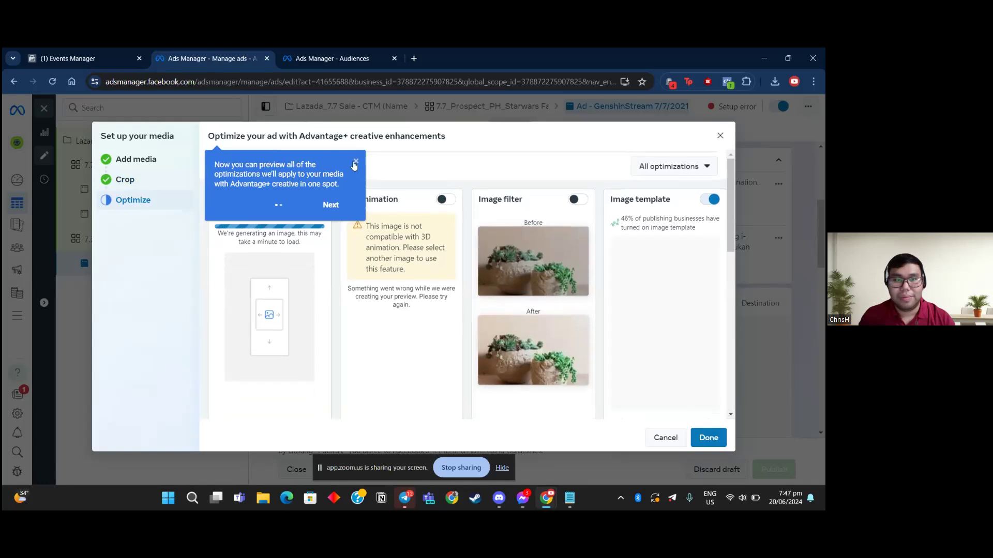
# - Dismiss the preview tip, review the Advantage+ creative enhancements with Image template left on, and finish the media setup
pyautogui.scroll(1, 355, 165)
pyautogui.click(355, 162)
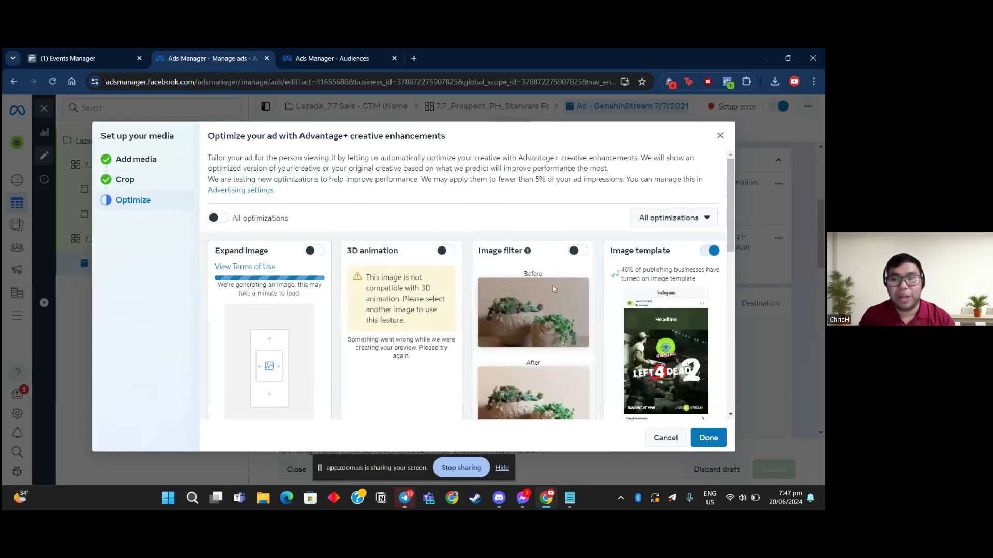
pyautogui.scroll(-2, 553, 289)
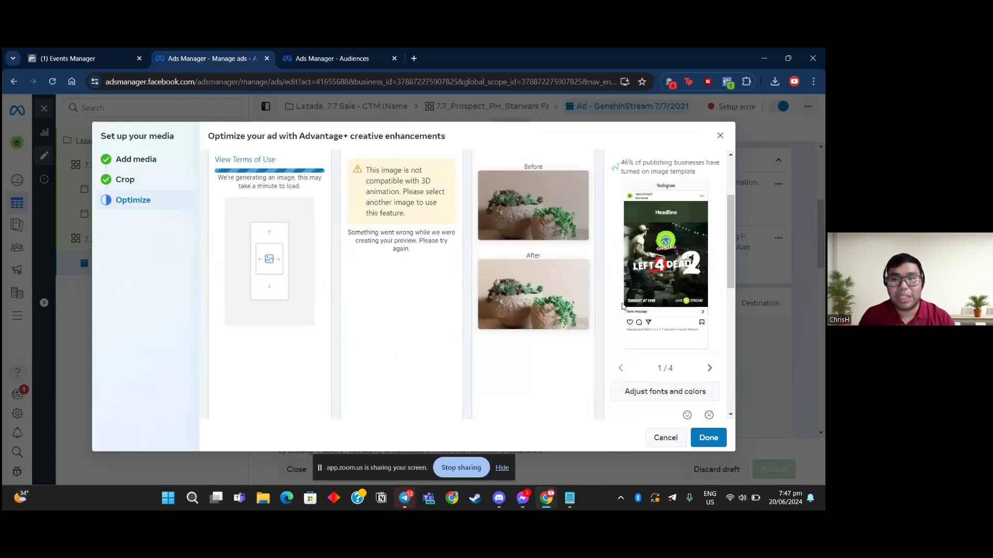
pyautogui.scroll(2, 600, 288)
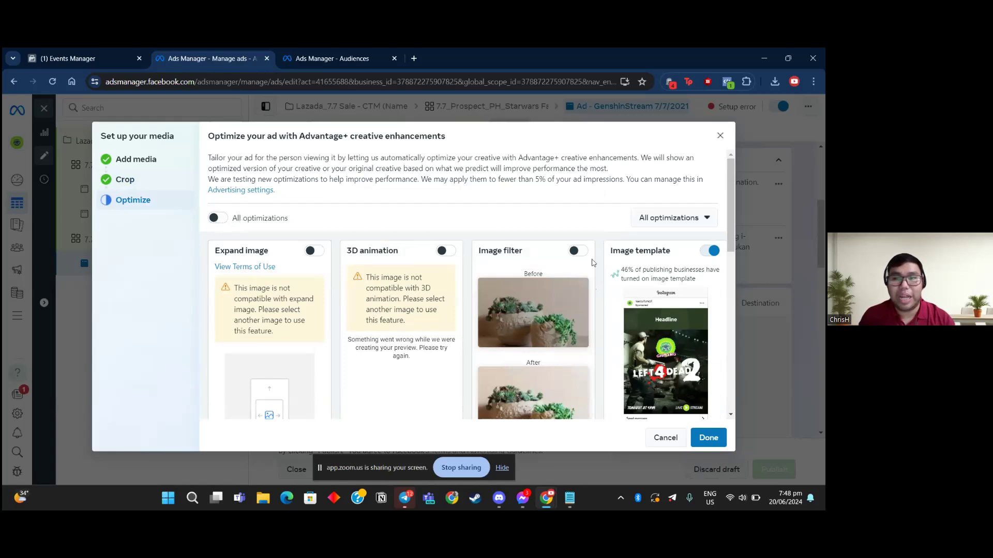
pyautogui.scroll(-2, 593, 263)
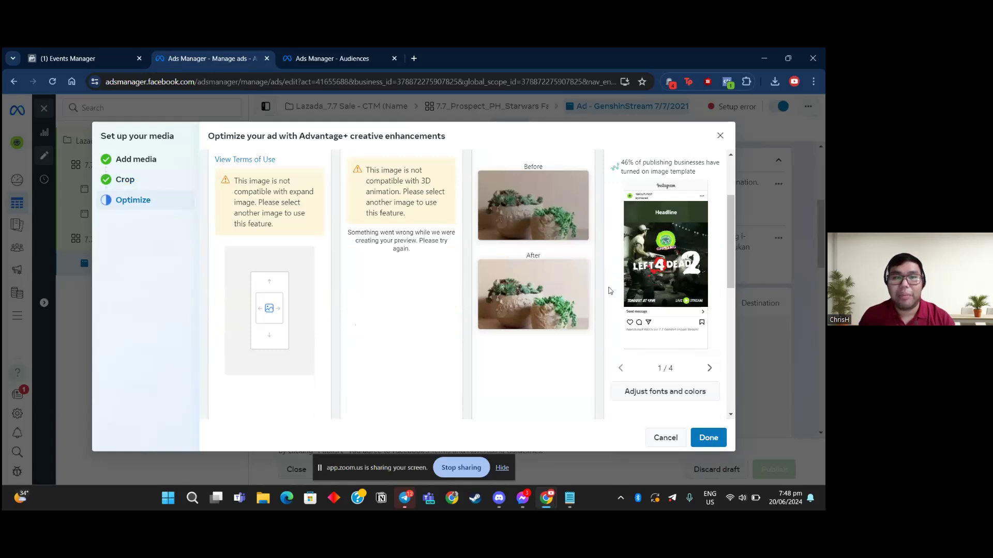
pyautogui.scroll(2, 609, 308)
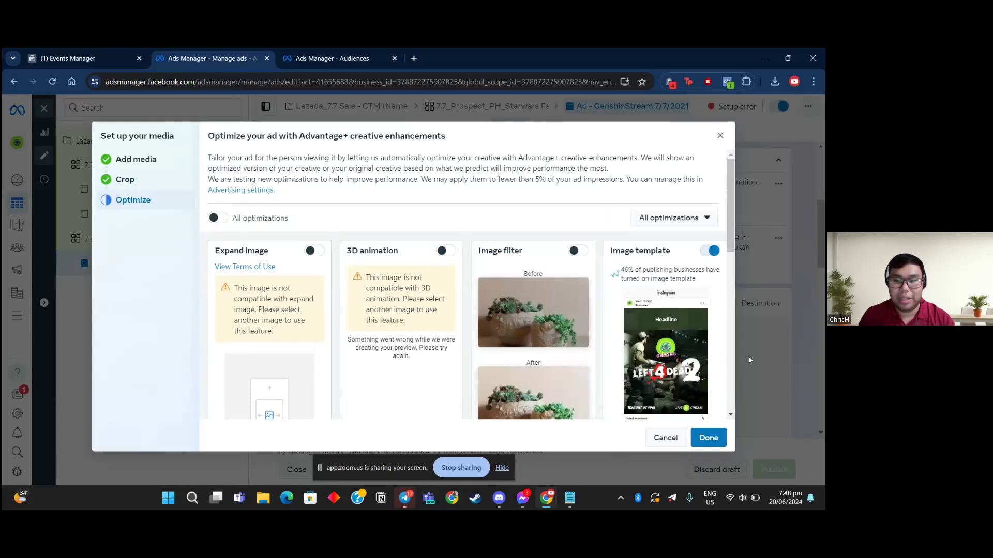
pyautogui.click(709, 439)
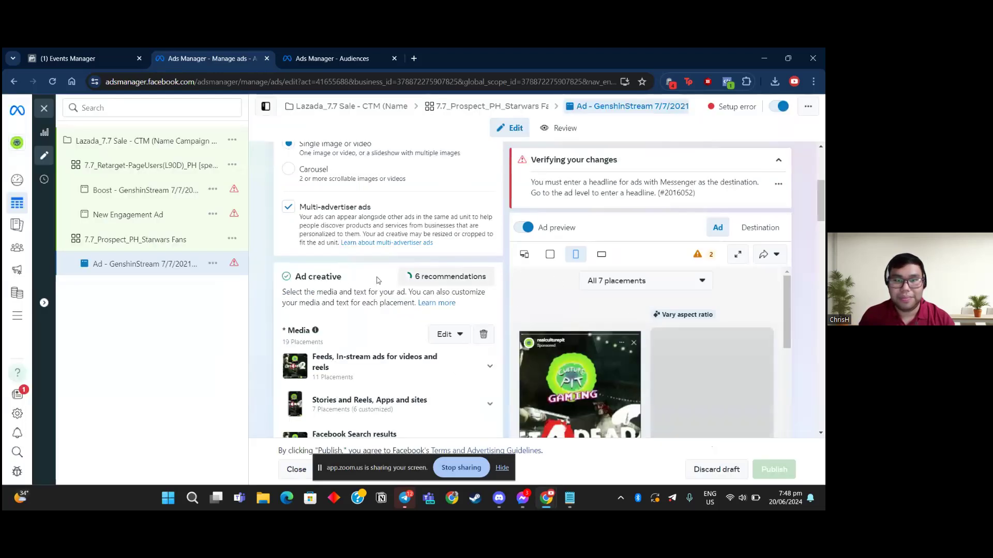
# - Check the prospecting ad's media and primary text, and use the suggested text "Unleash Your Impact" as its headline
pyautogui.scroll(-1, 376, 282)
pyautogui.scroll(-1, 376, 303)
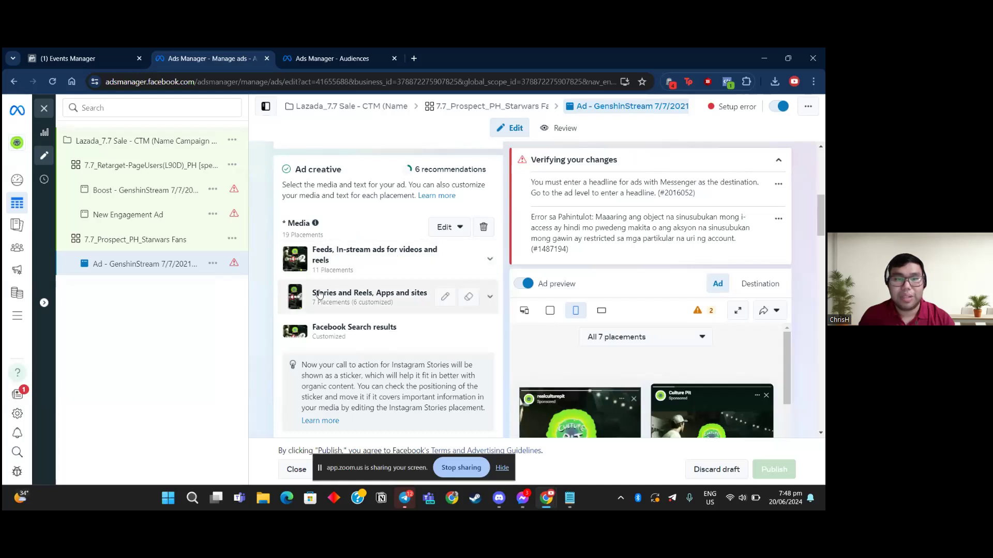
pyautogui.scroll(-2, 393, 319)
pyautogui.scroll(-2, 393, 319)
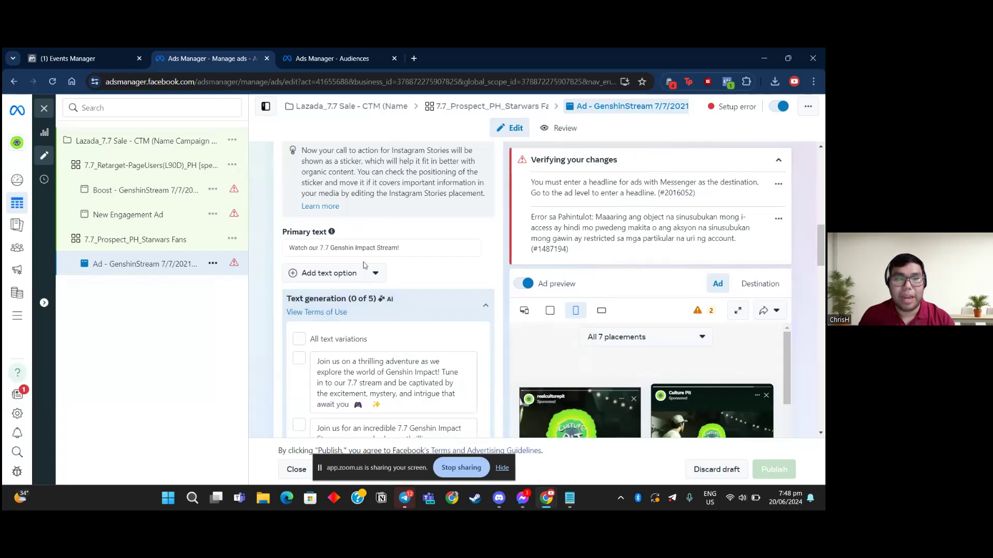
pyautogui.click(425, 245)
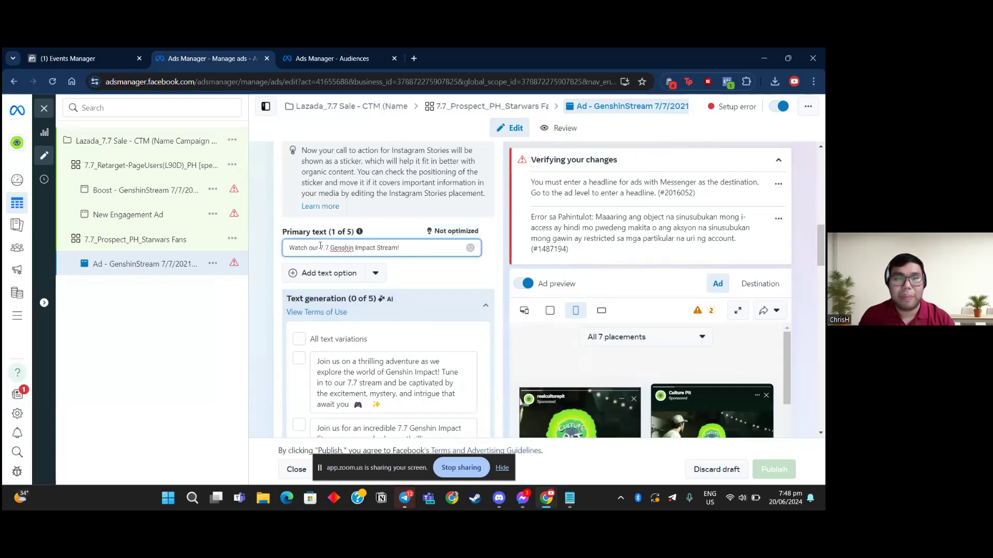
pyautogui.scroll(-5, 321, 258)
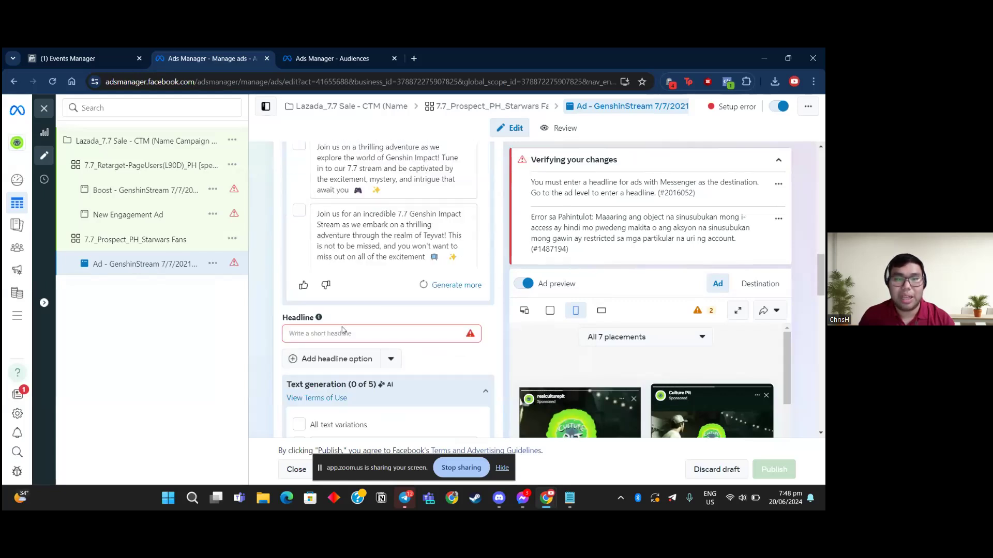
pyautogui.scroll(-2, 344, 329)
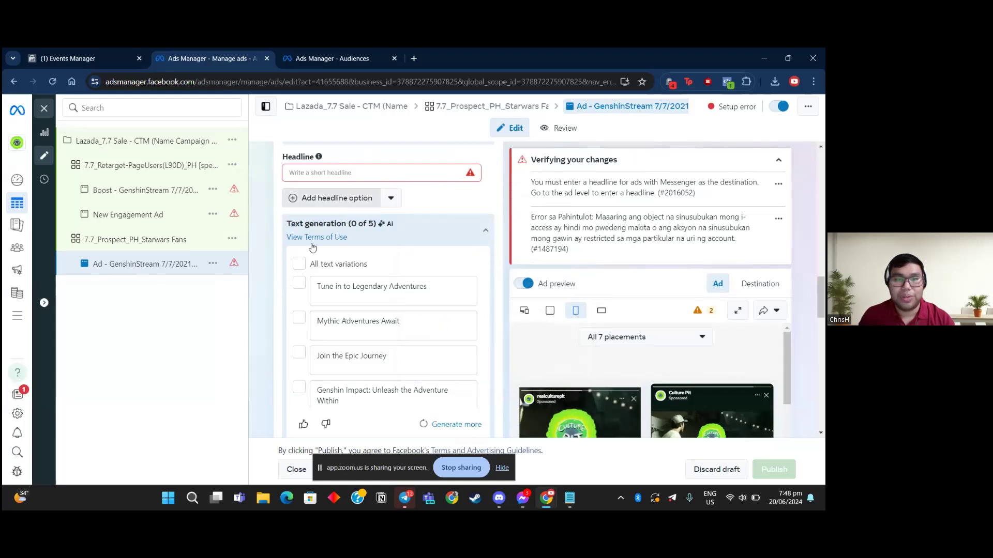
pyautogui.scroll(-1, 347, 330)
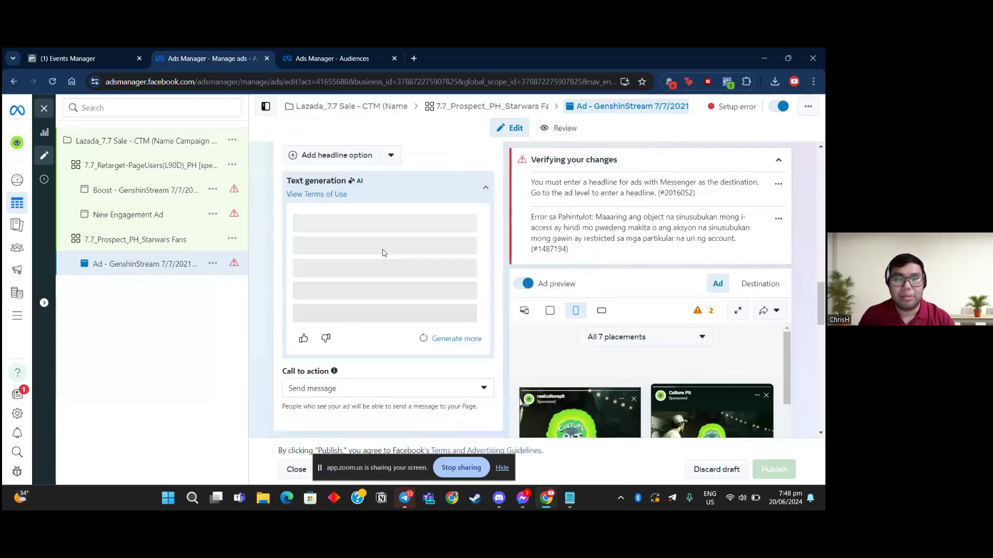
pyautogui.doubleClick(362, 395)
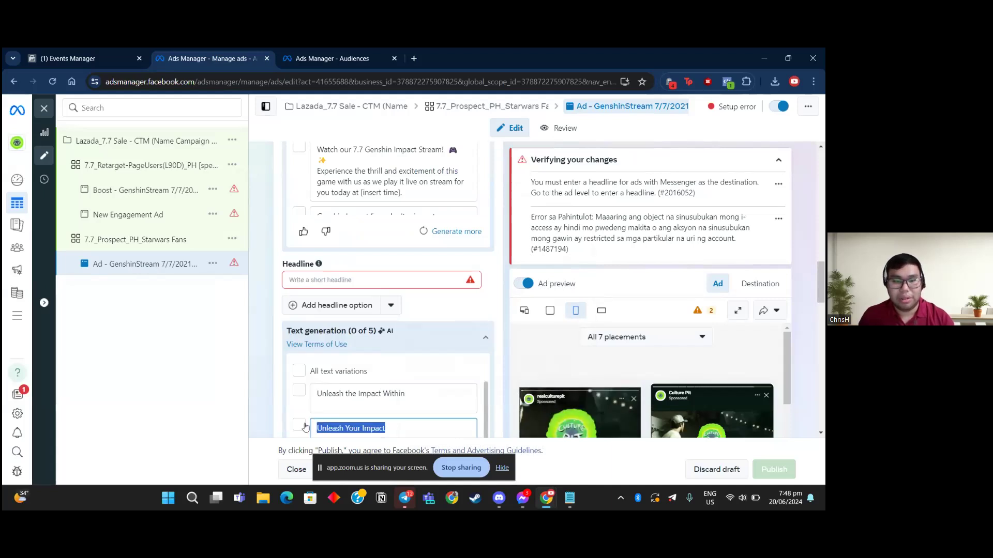
pyautogui.click(349, 283)
pyautogui.write('Unleash Your Impact')
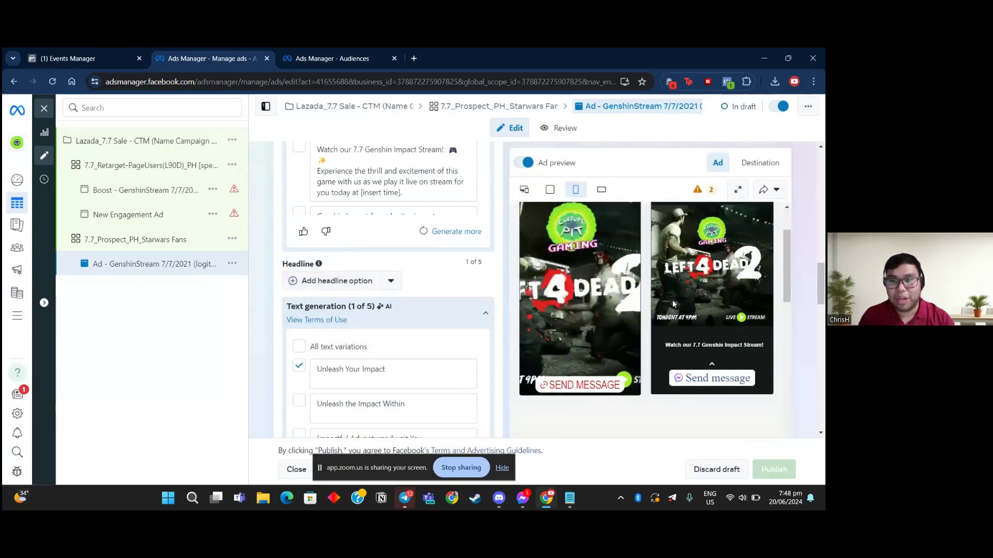
# - Review the available call-to-action options for the prospecting ad and keep Send message
pyautogui.scroll(-5, 395, 346)
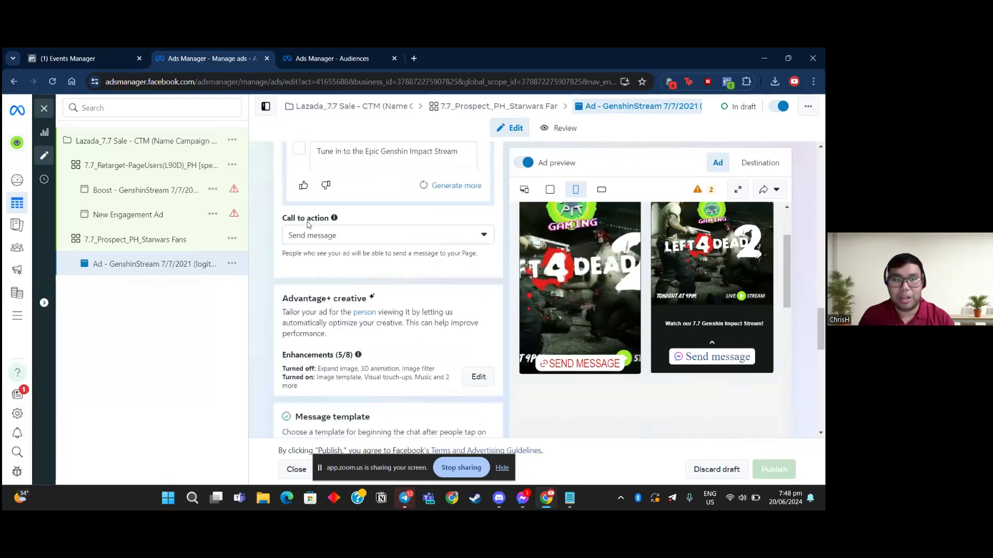
pyautogui.click(380, 237)
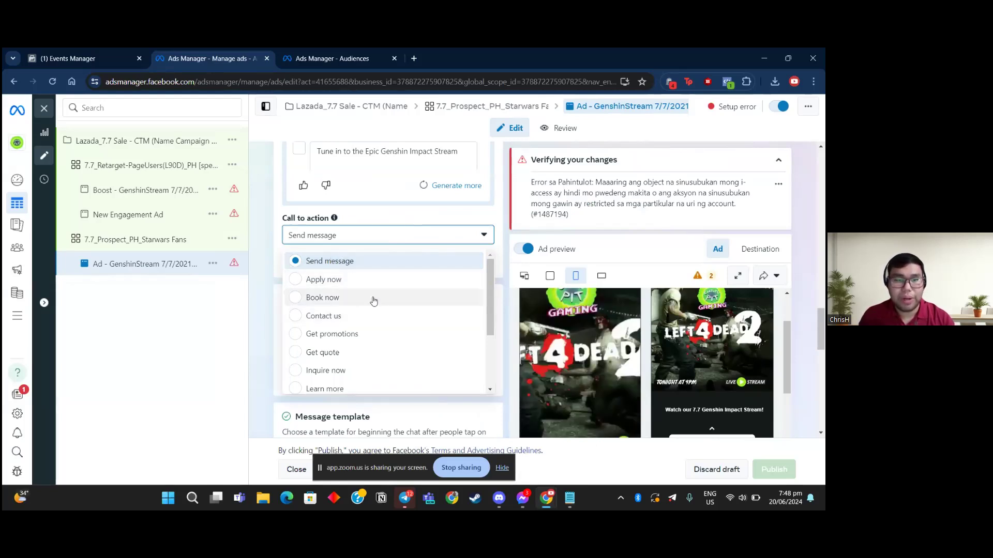
pyautogui.scroll(-2, 427, 336)
pyautogui.scroll(1, 428, 337)
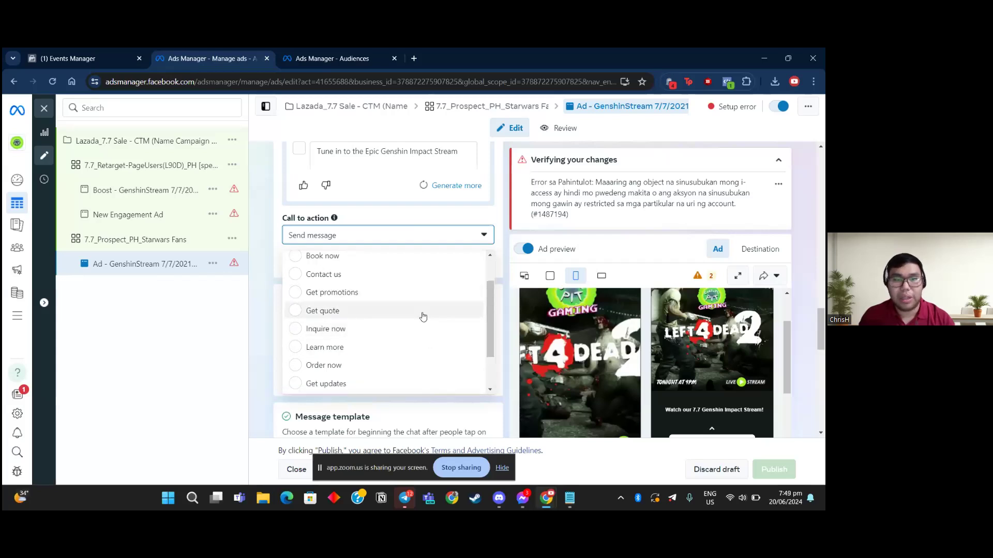
pyautogui.scroll(-1, 412, 342)
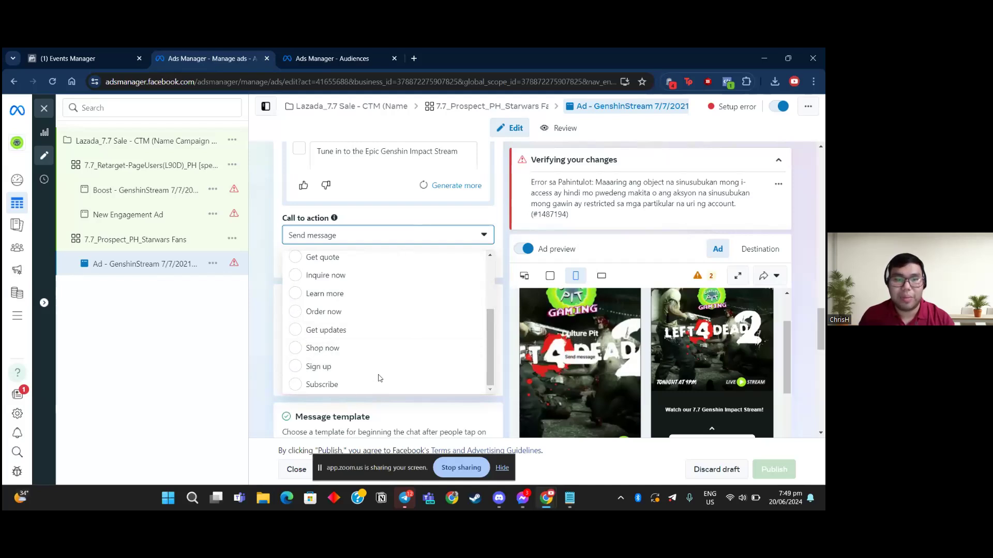
pyautogui.scroll(3, 383, 348)
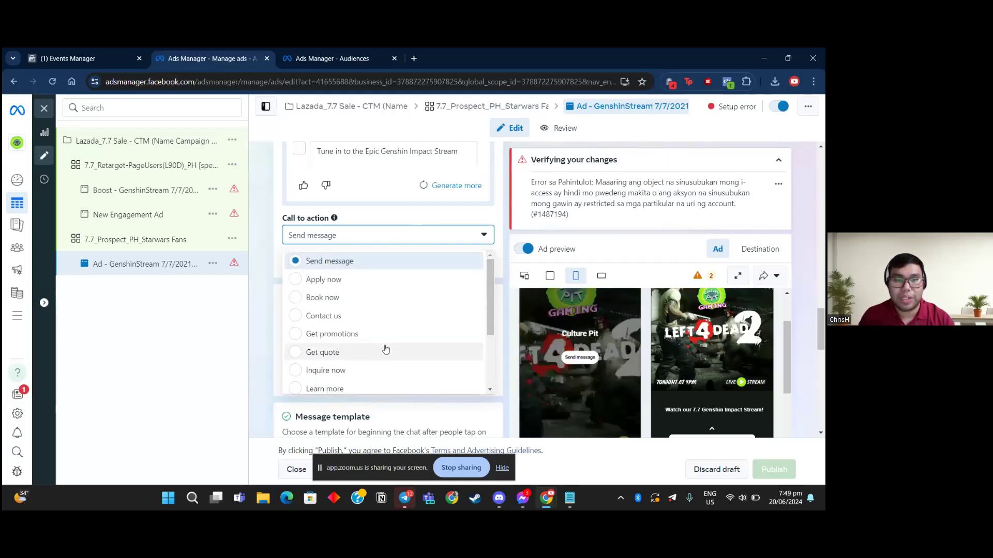
pyautogui.click(414, 229)
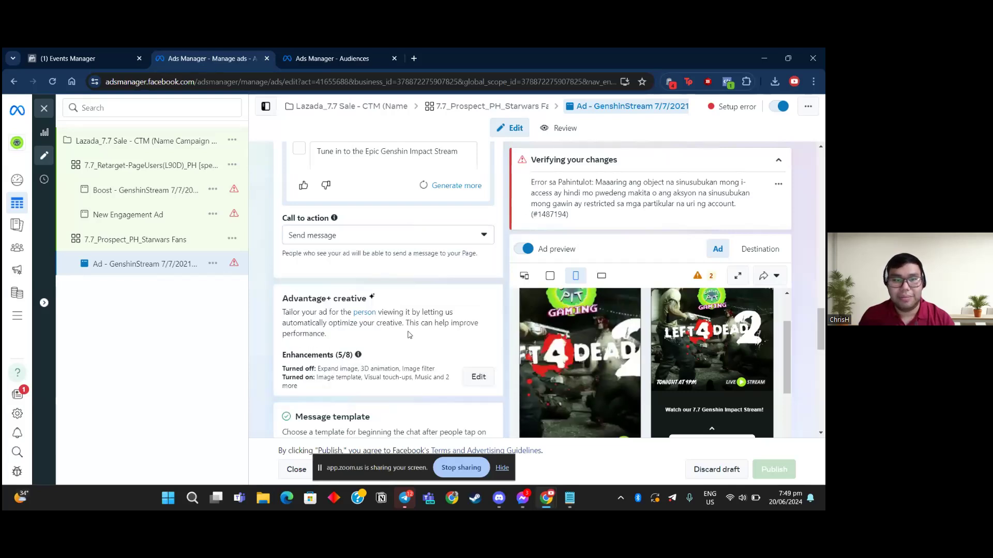
# - Review the prospecting ad's message template and tracking settings, and return to the Lazada_7.7 Sale campaign's settings
pyautogui.scroll(-4, 410, 336)
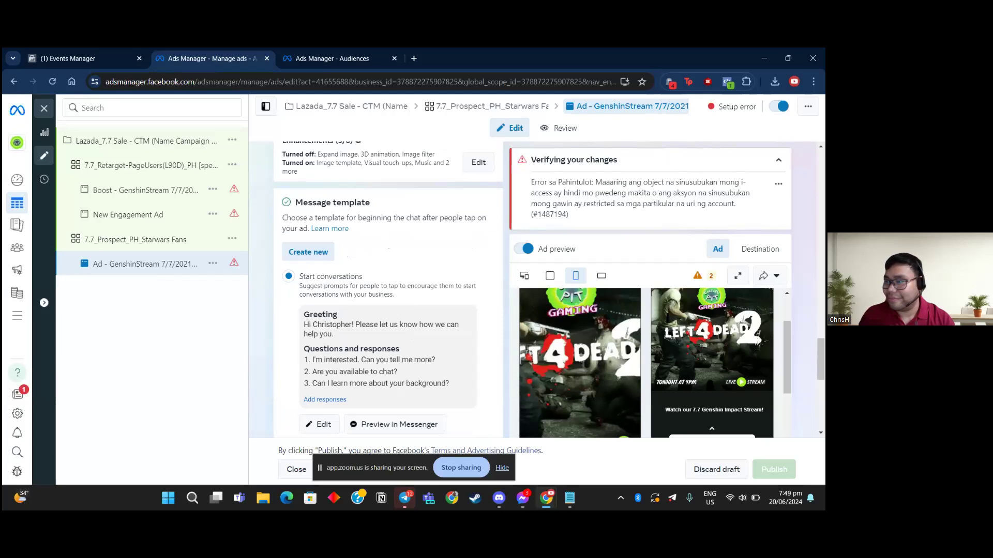
pyautogui.scroll(-5, 428, 283)
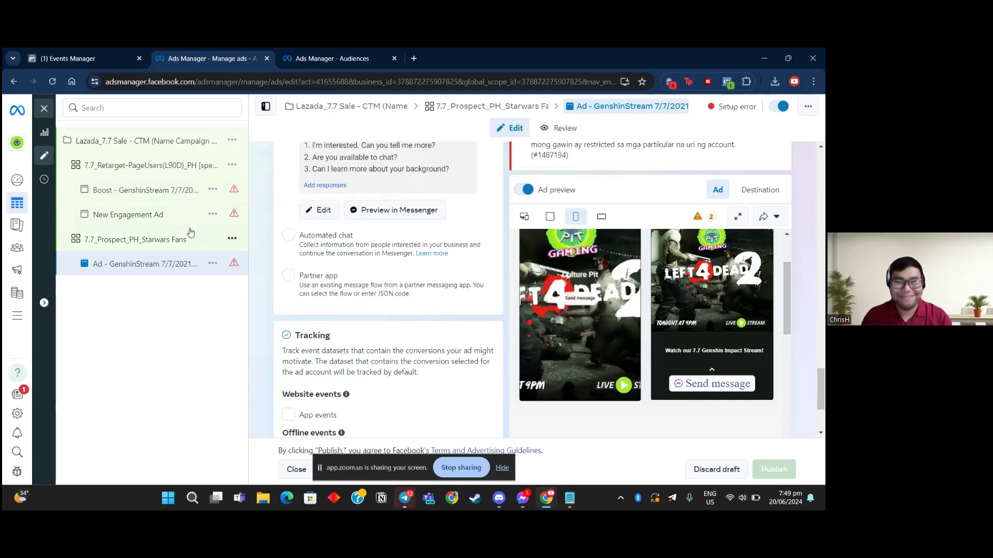
pyautogui.click(177, 149)
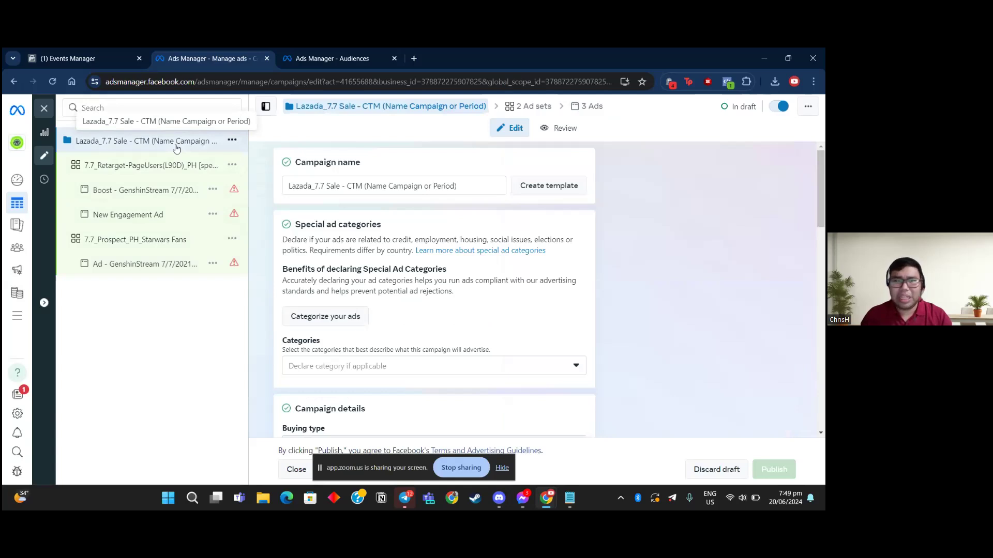
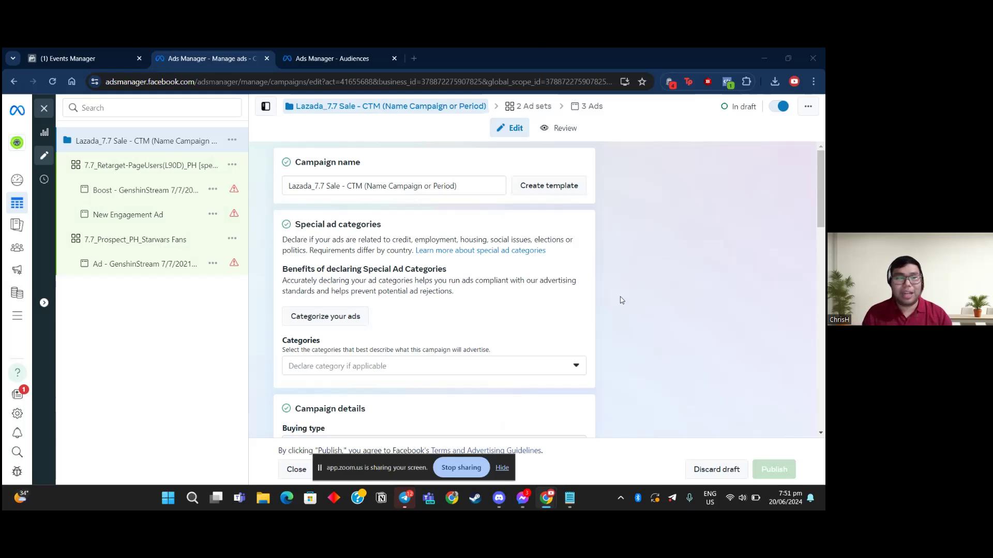
# - Open Billing & payments for the ad account and review its payment activity and the Accounts list
pyautogui.moveTo(25, 294)
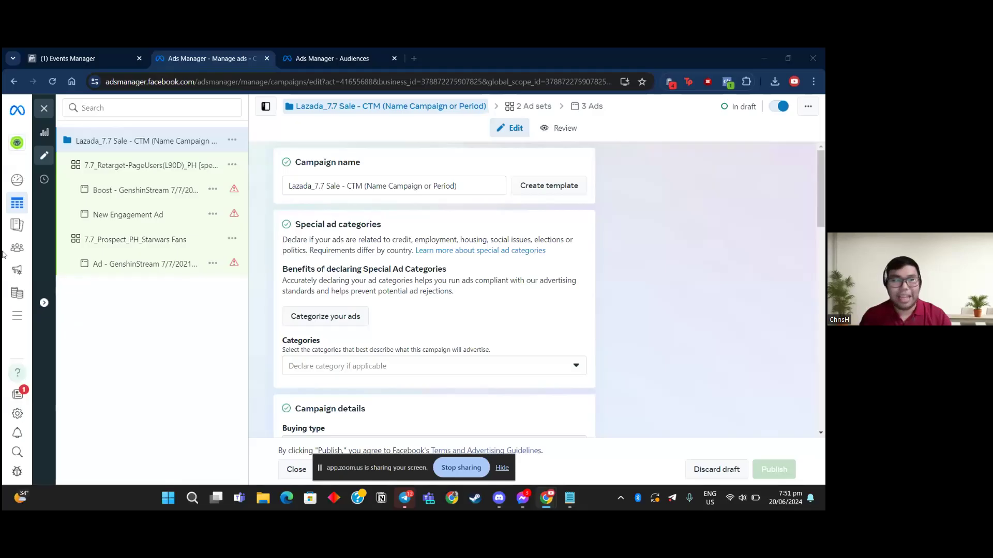
pyautogui.moveTo(7, 253)
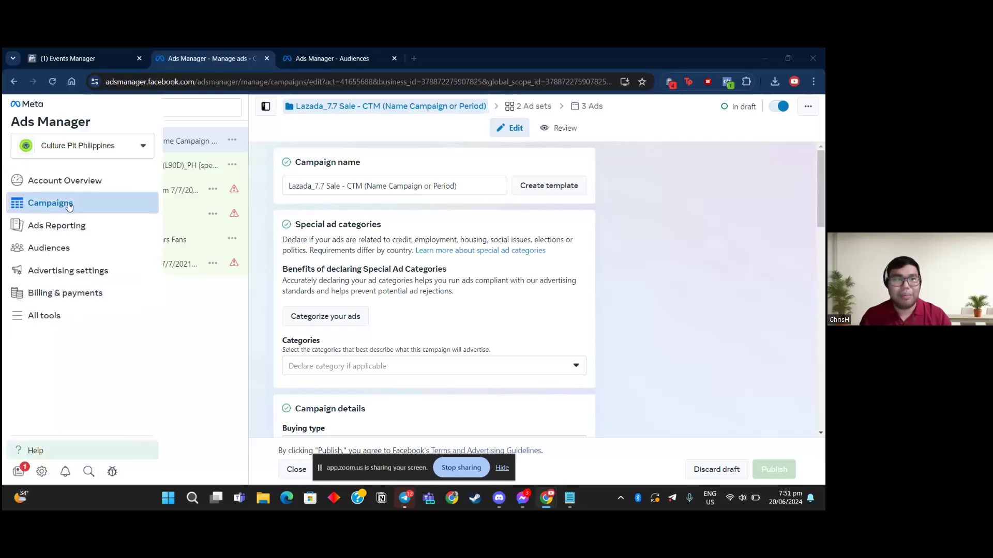
pyautogui.moveTo(21, 210)
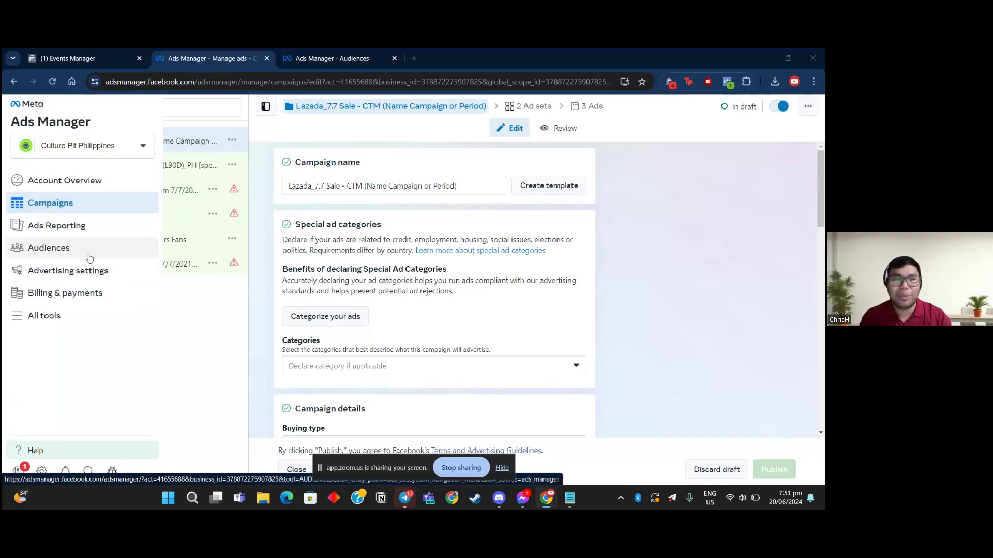
pyautogui.click(91, 299)
pyautogui.click(450, 59)
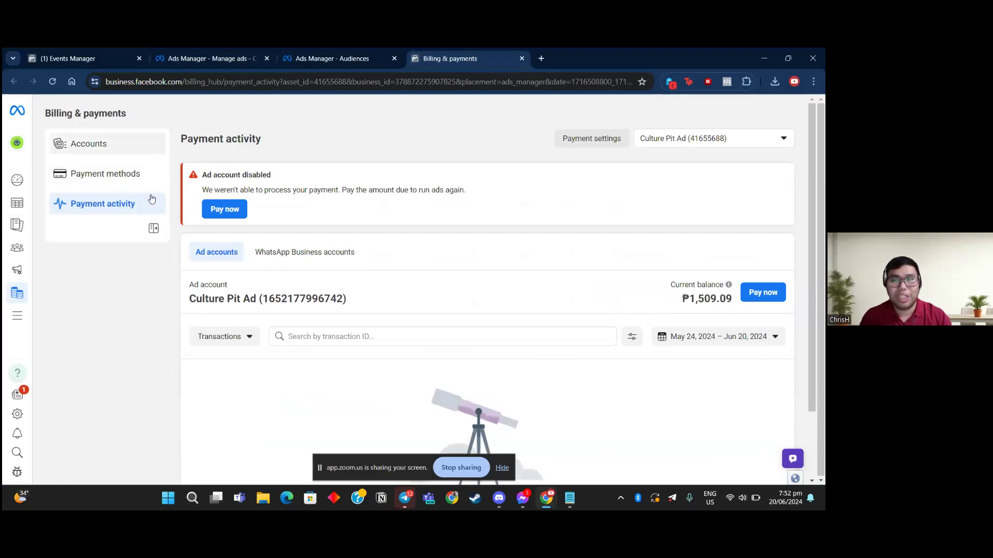
pyautogui.scroll(-2, 703, 321)
pyautogui.scroll(2, 98, 222)
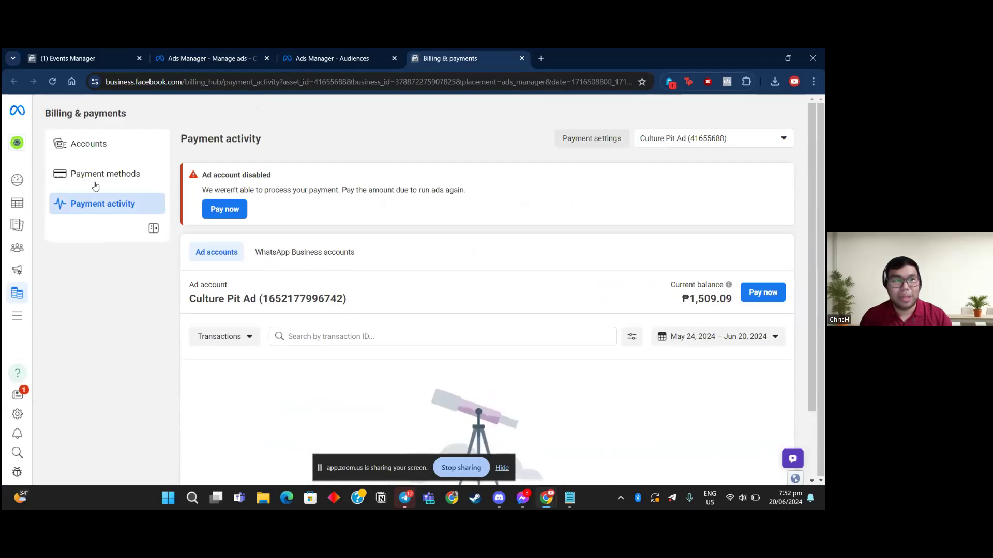
pyautogui.click(92, 144)
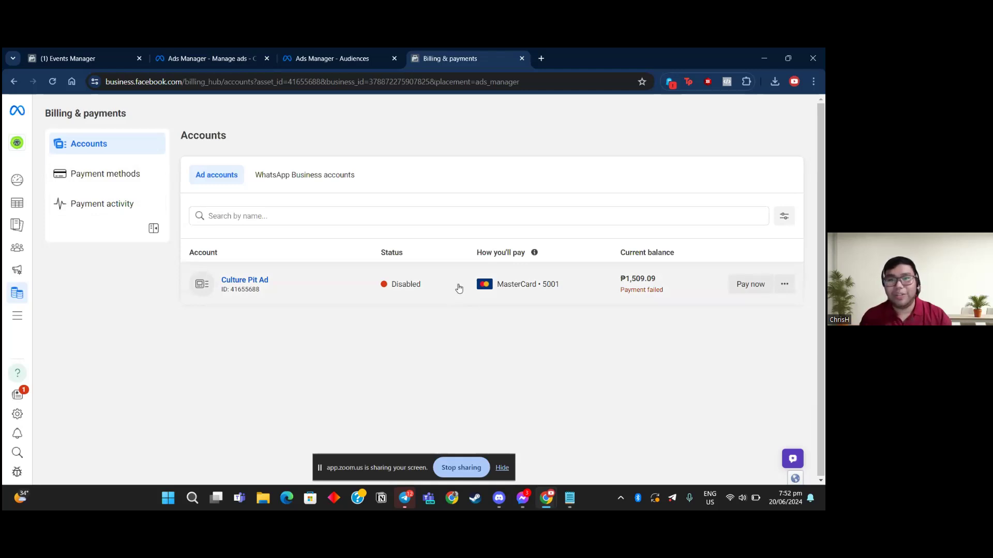
# - Return to the campaigns list and examine the Delivery status of the vector-data.com and #SIMULATION campaigns
pyautogui.moveTo(17, 293)
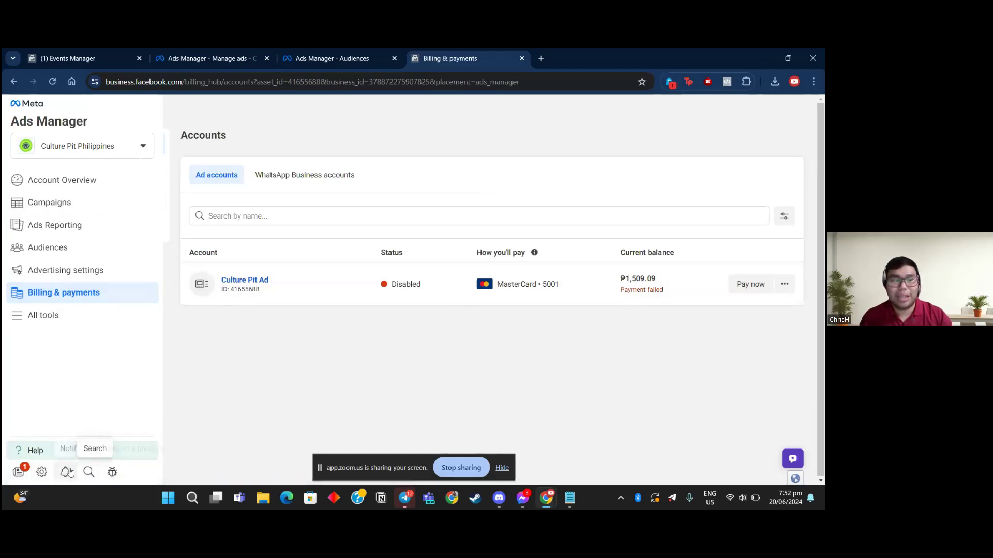
pyautogui.click(84, 204)
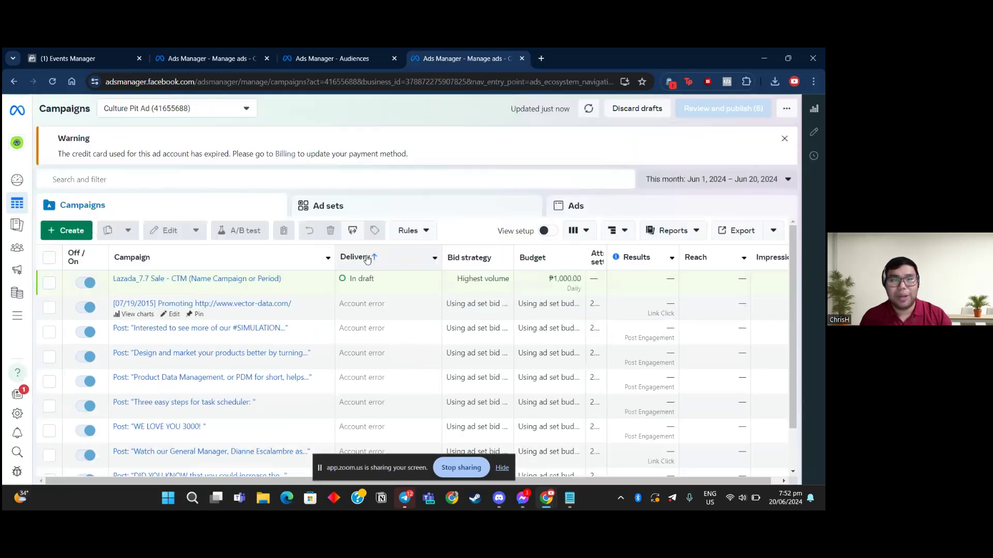
pyautogui.moveTo(349, 303); pyautogui.dragTo(377, 303)
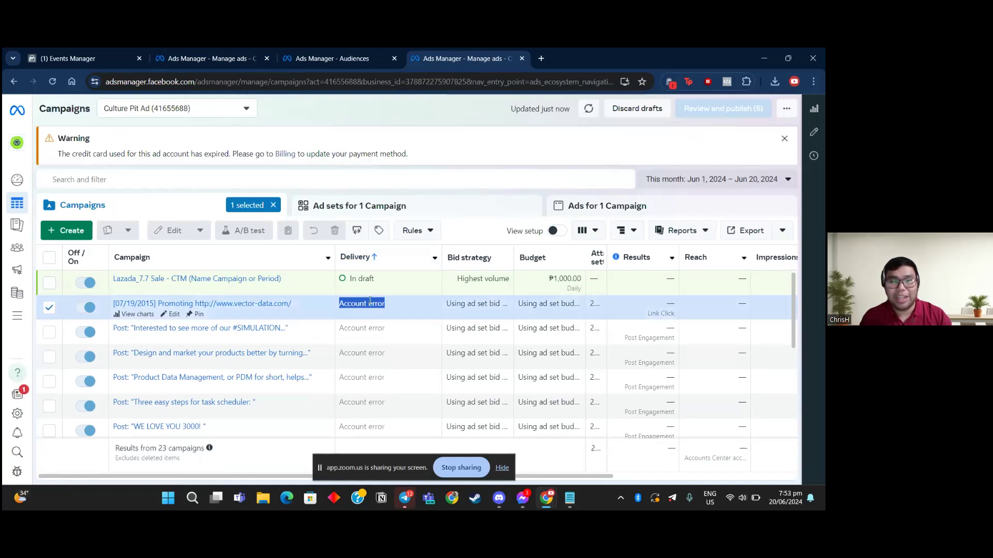
pyautogui.doubleClick(373, 328)
pyautogui.tripleClick(374, 328)
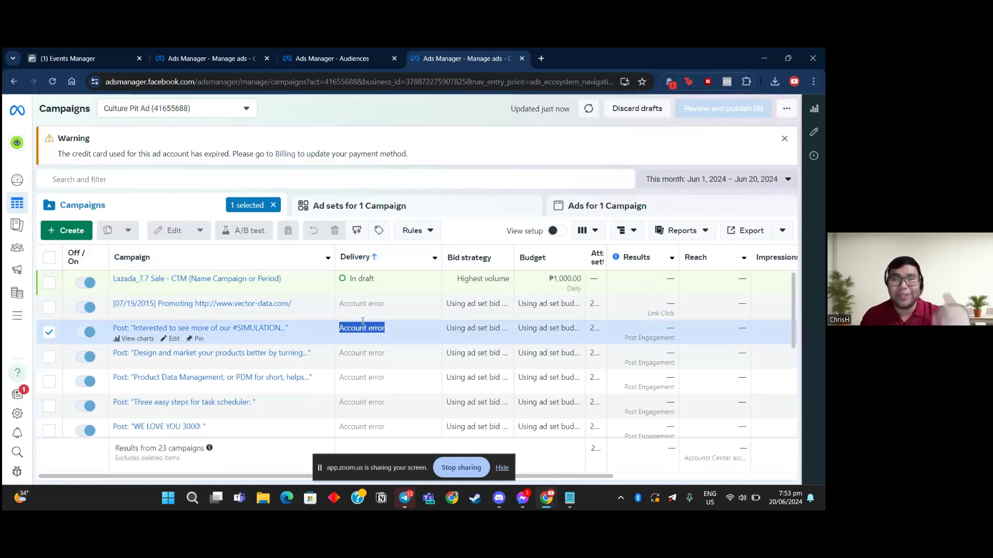
pyautogui.tripleClick(402, 309)
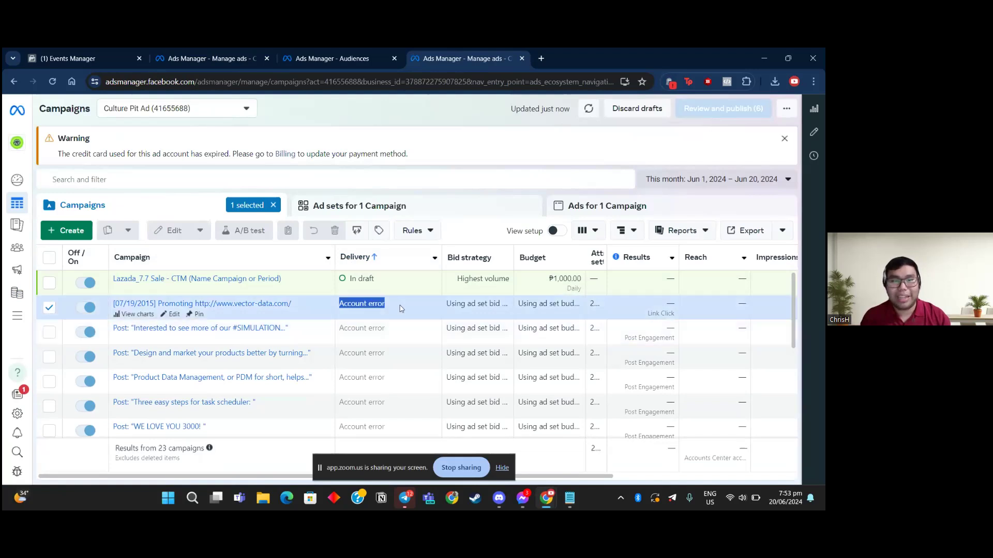